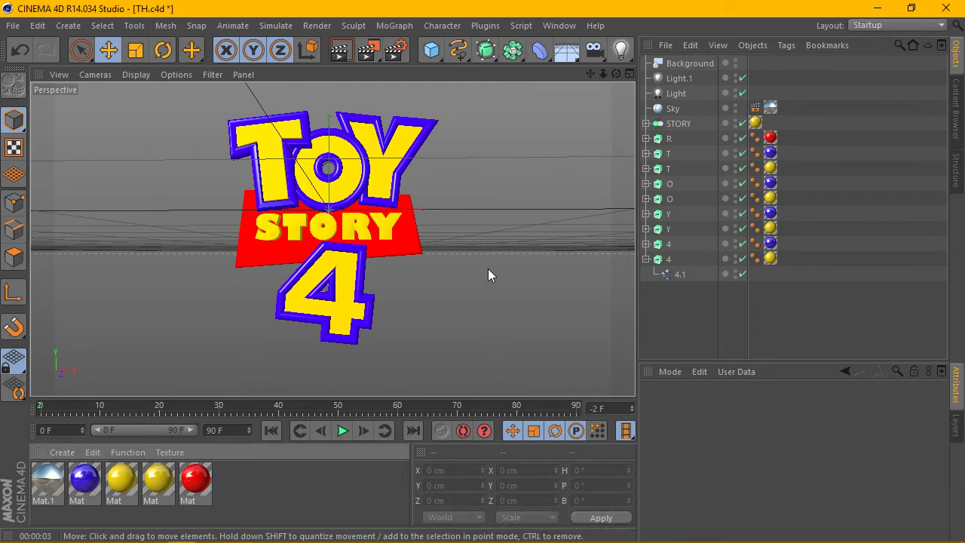
Step: Move the Sky object up in the Object Manager and delete the Background object
alt+drag(481, 270, 658, 298)
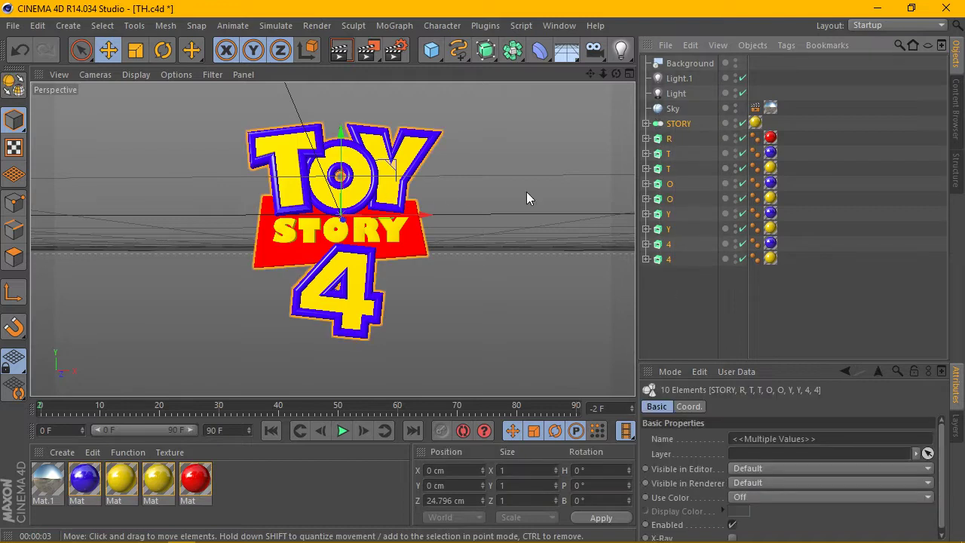
drag(682, 236, 682, 236)
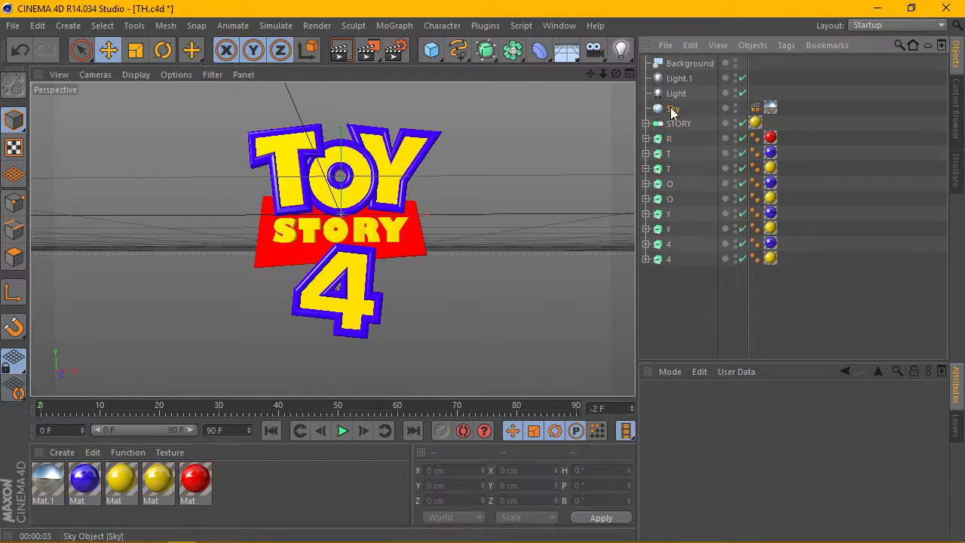
drag(671, 110, 682, 71)
click(689, 63)
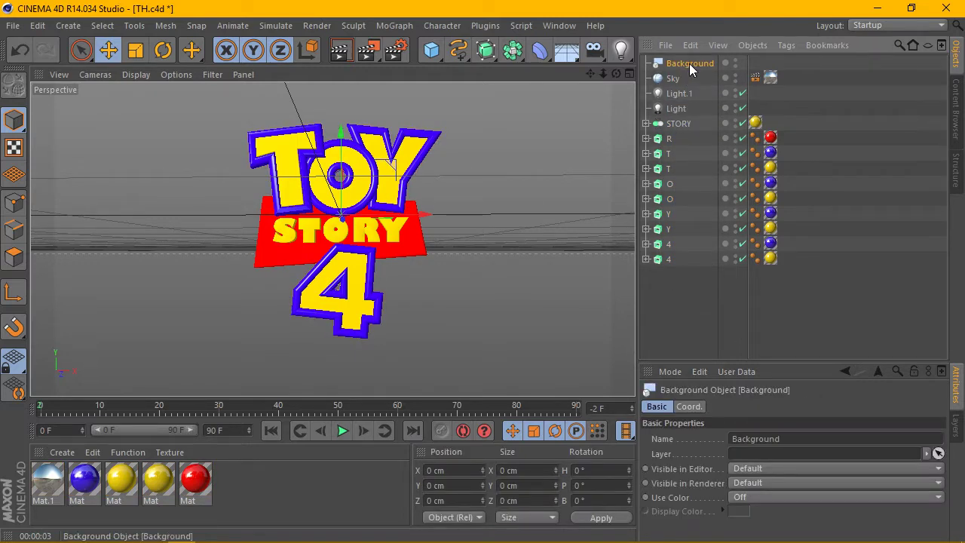
key(Delete)
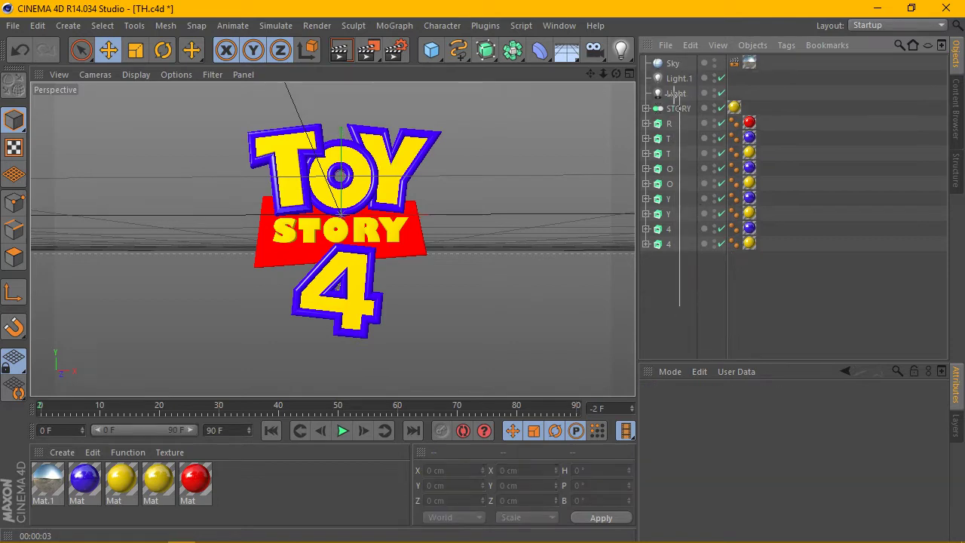
Step: Raise both lights and the logo letters to Y 1002.36 cm, then reselect the STORY letter pieces
drag(677, 93, 673, 75)
scroll(431, 181, down, 3)
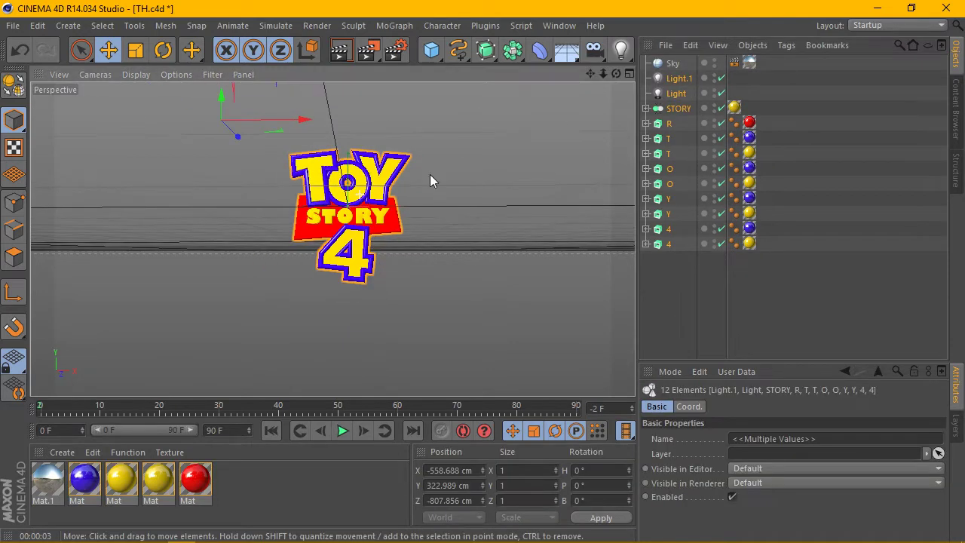
drag(591, 73, 334, 239)
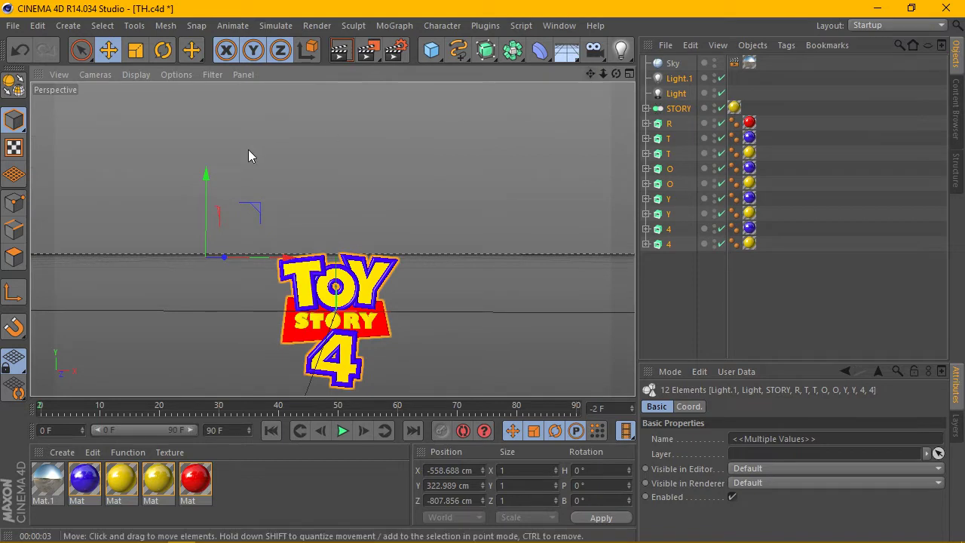
mouse_move(214, 188)
mouse_down()
mouse_move(215, 60)
mouse_move(215, 73)
mouse_up()
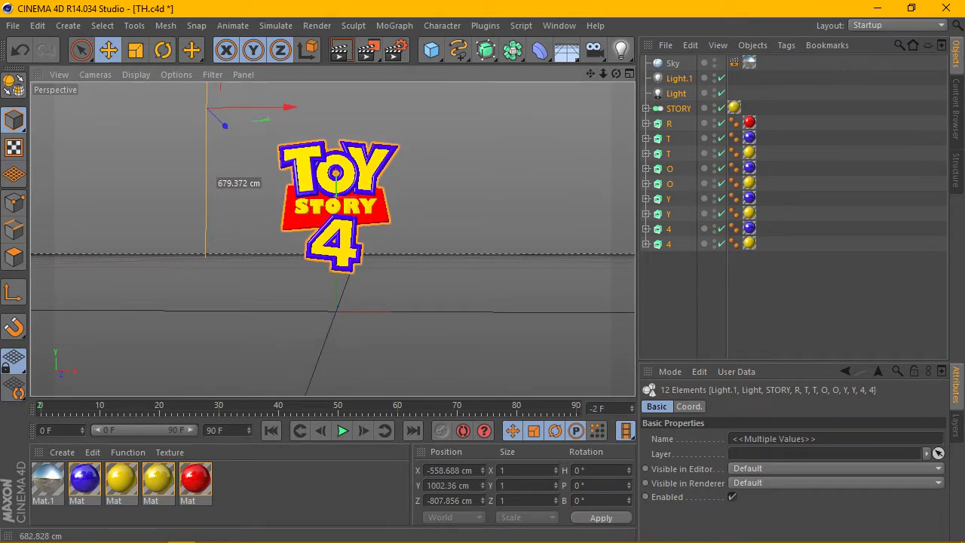
drag(616, 74, 615, 113)
scroll(448, 185, up, 3)
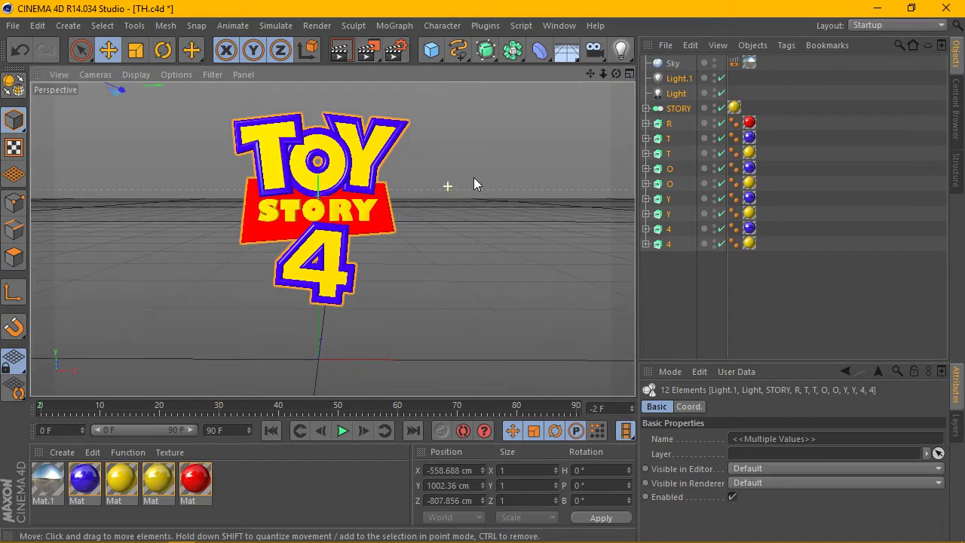
drag(591, 73, 539, 214)
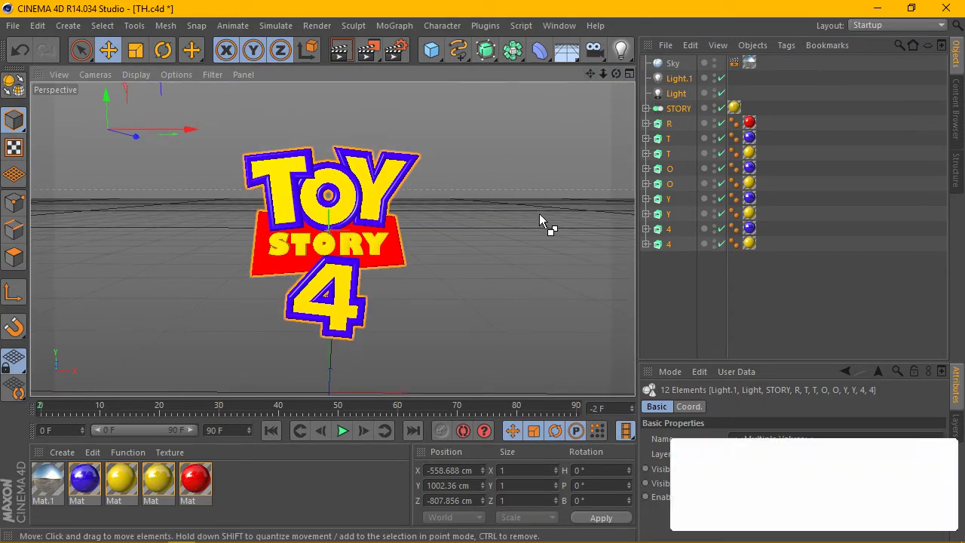
click(666, 267)
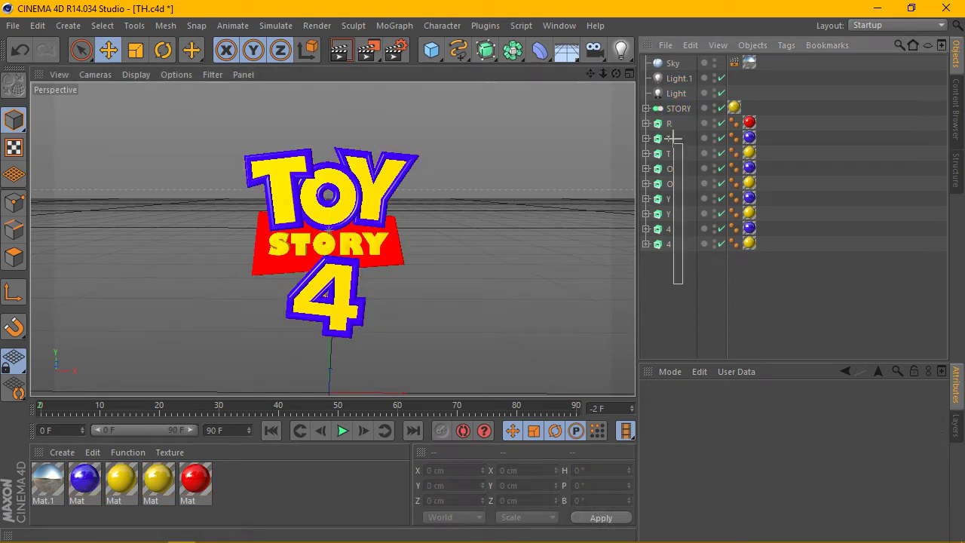
drag(669, 108, 668, 107)
Step: Put the ten logo pieces in a new null named LOGO and hide it in the editor viewport
click(434, 52)
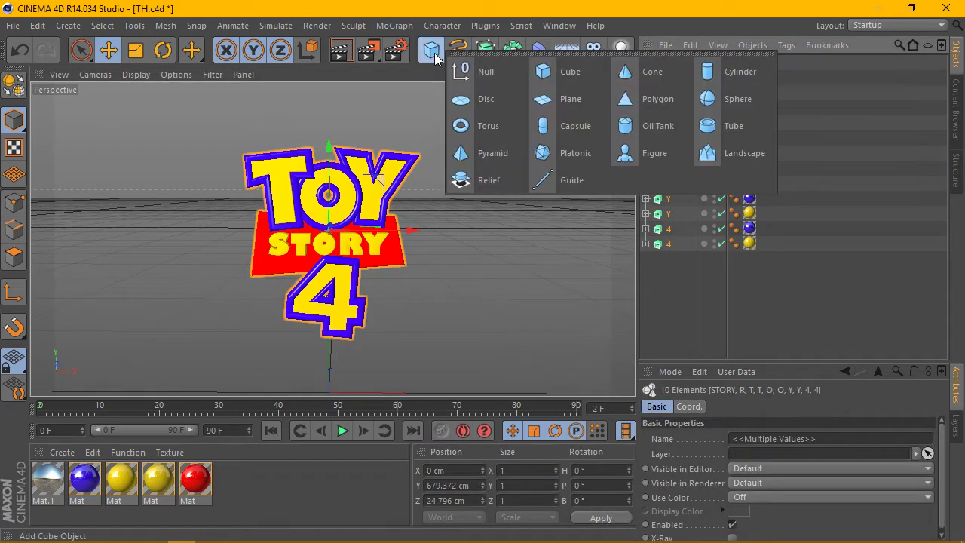
click(464, 78)
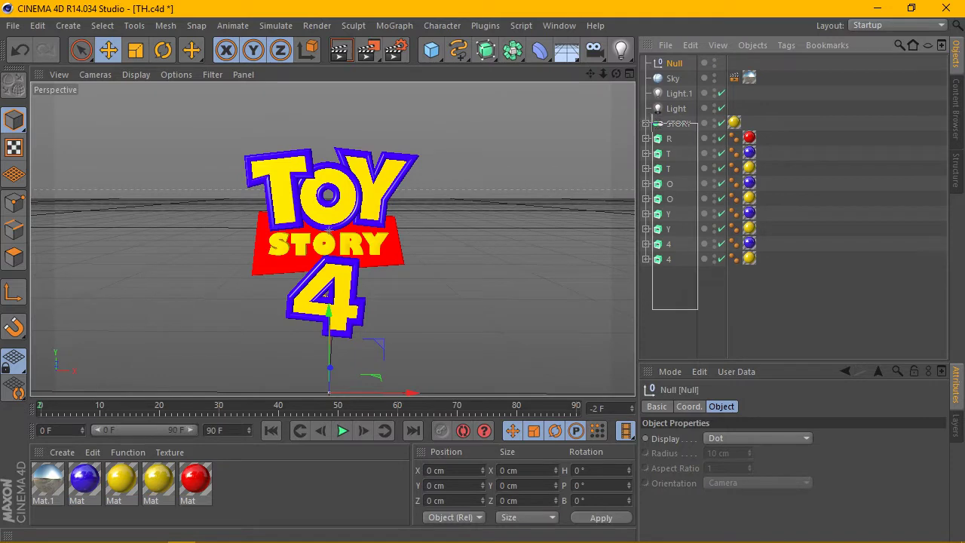
drag(697, 307, 673, 64)
click(646, 63)
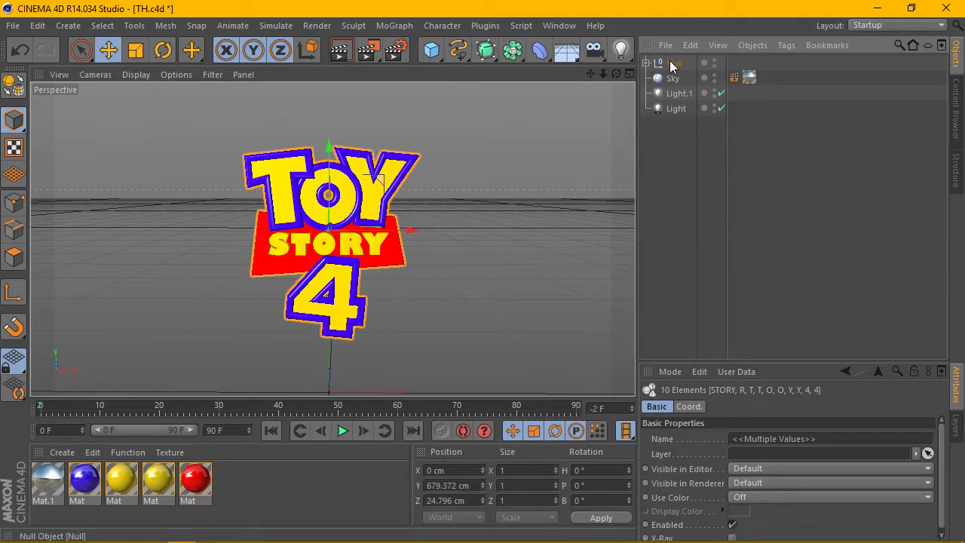
double_click(673, 64)
text(LOGO)
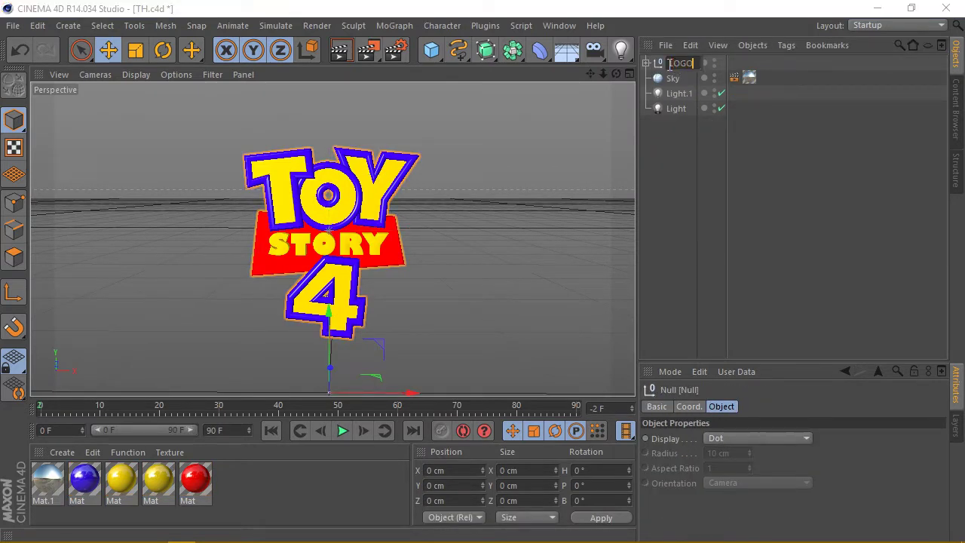
key(Return)
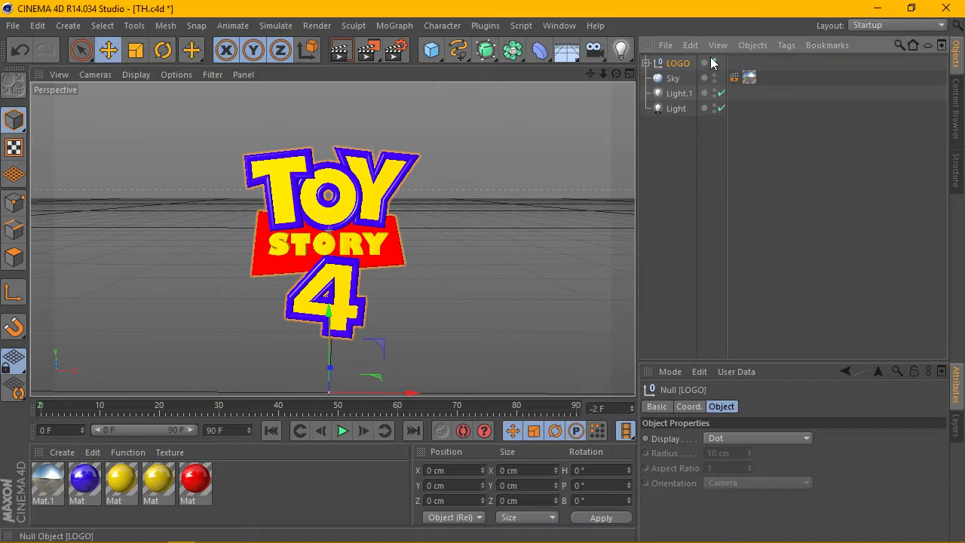
click(714, 61)
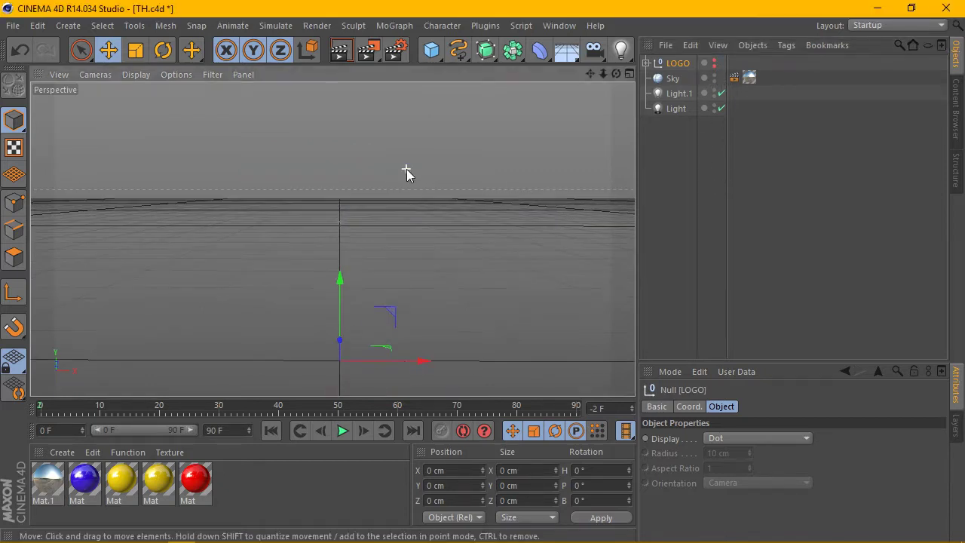
click(700, 157)
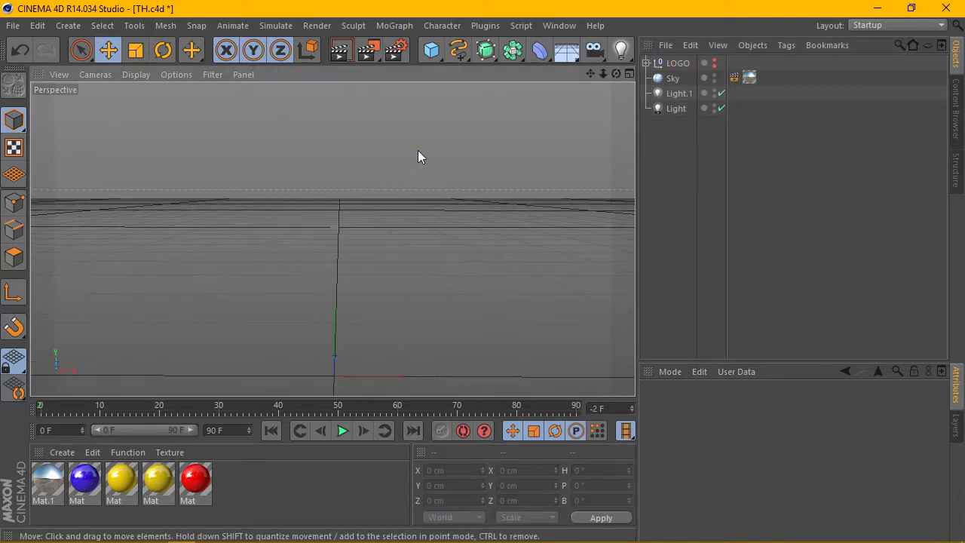
Step: Add a 1300 × 500 × 200 cm cube and raise it to about Y 507 cm
click(432, 50)
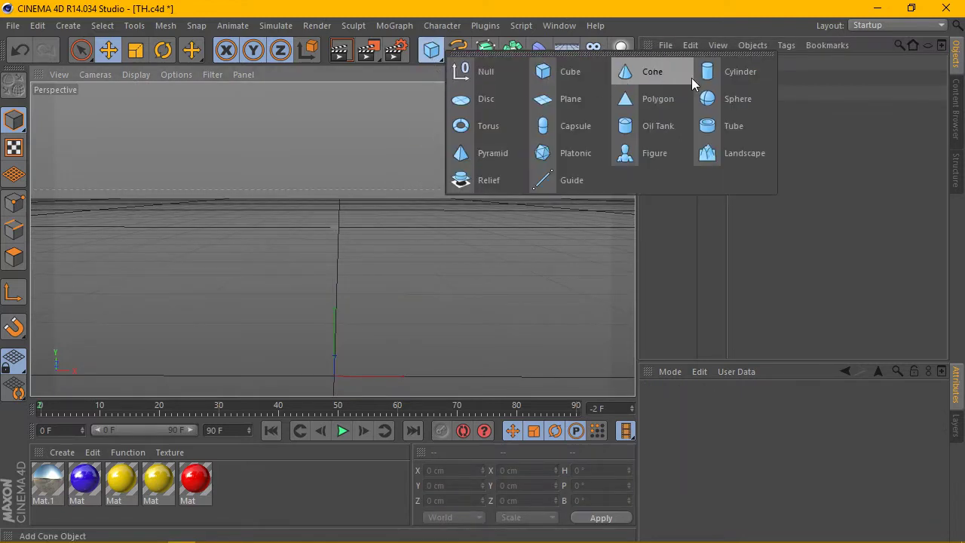
click(565, 79)
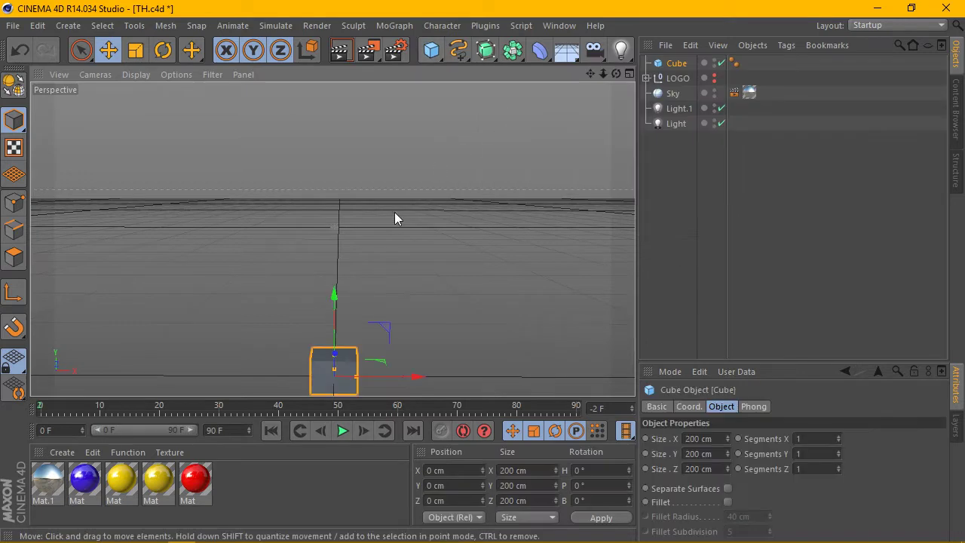
drag(332, 292, 343, 180)
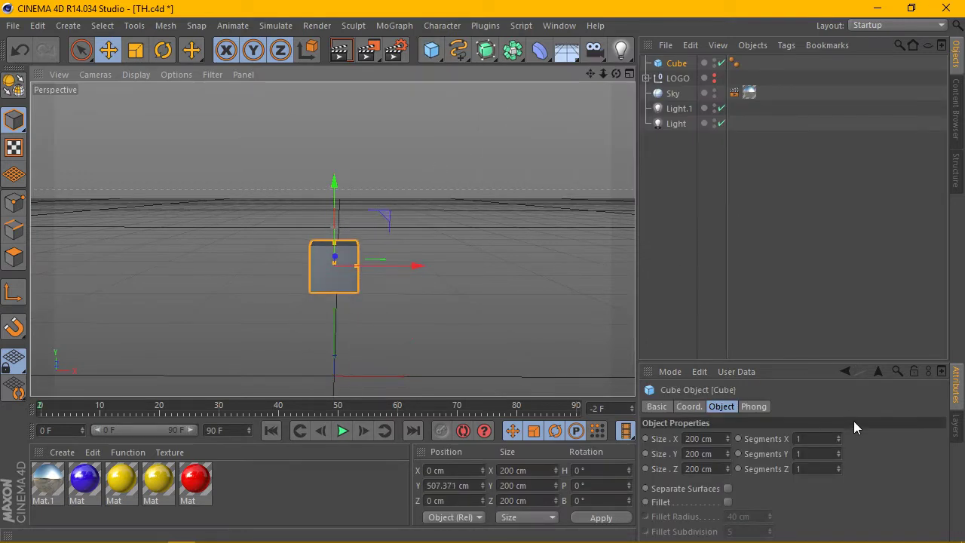
click(823, 438)
text(50)
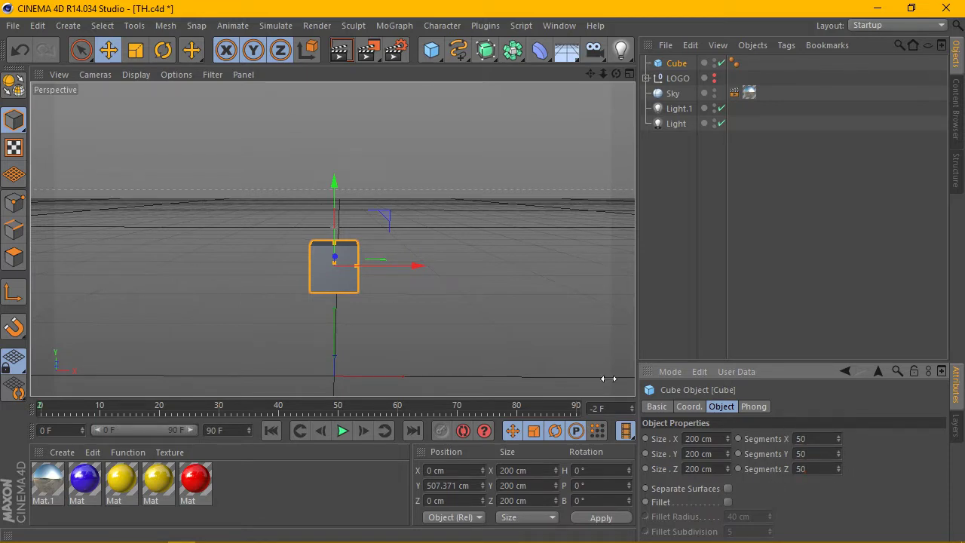
Step: Switch the viewport display to show the cube with wireframe lines
click(95, 74)
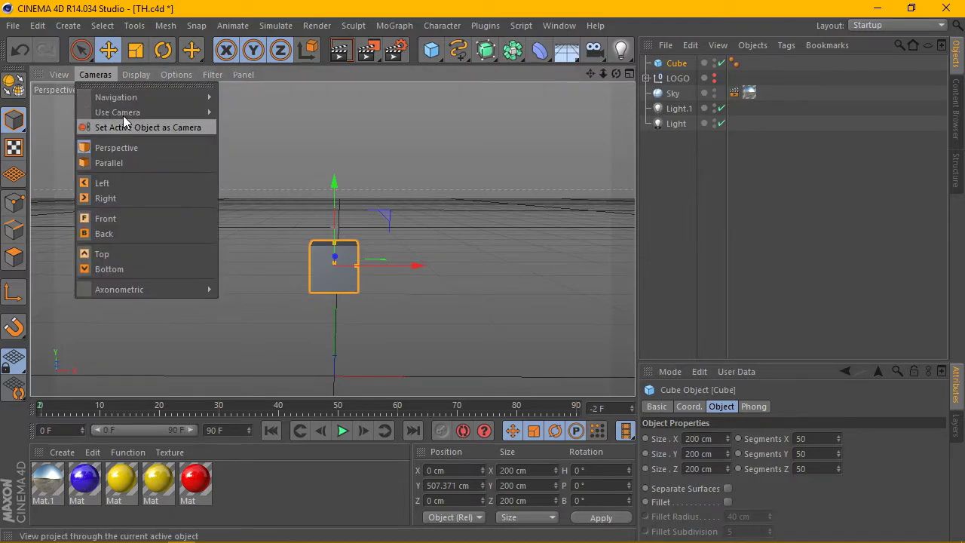
click(143, 110)
scroll(342, 273, up, 3)
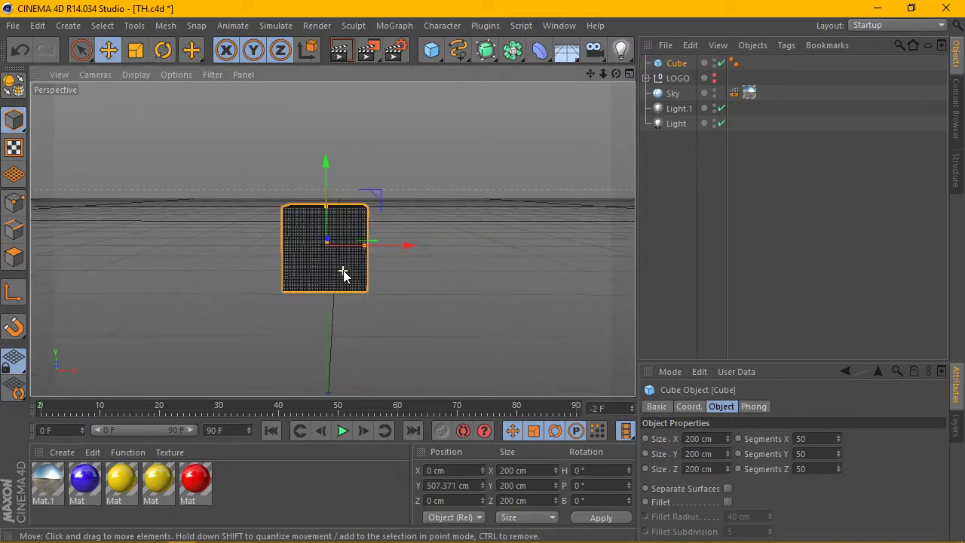
scroll(340, 258, up, 2)
scroll(340, 258, up, 1)
scroll(340, 258, up, 2)
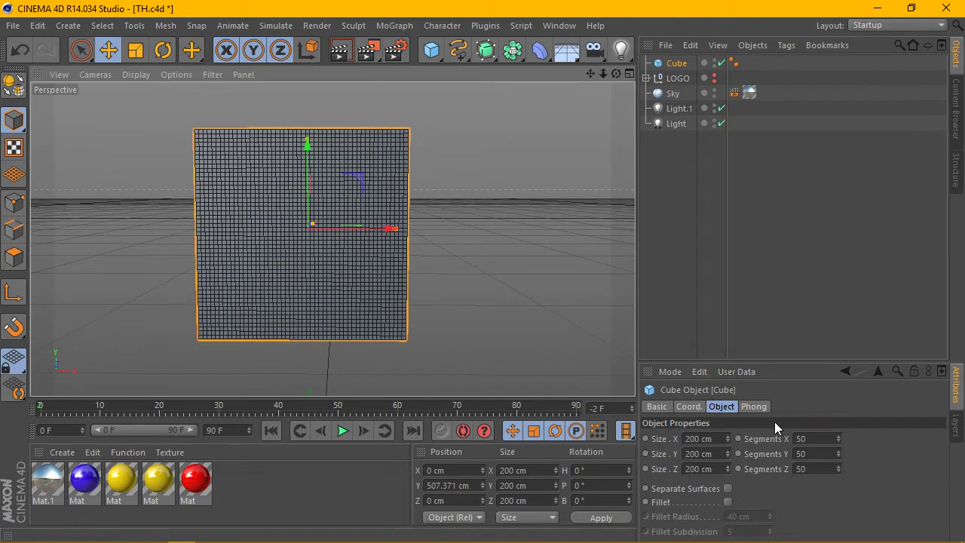
Step: Set the cube's X and Z segments to 20 each
double_click(799, 438)
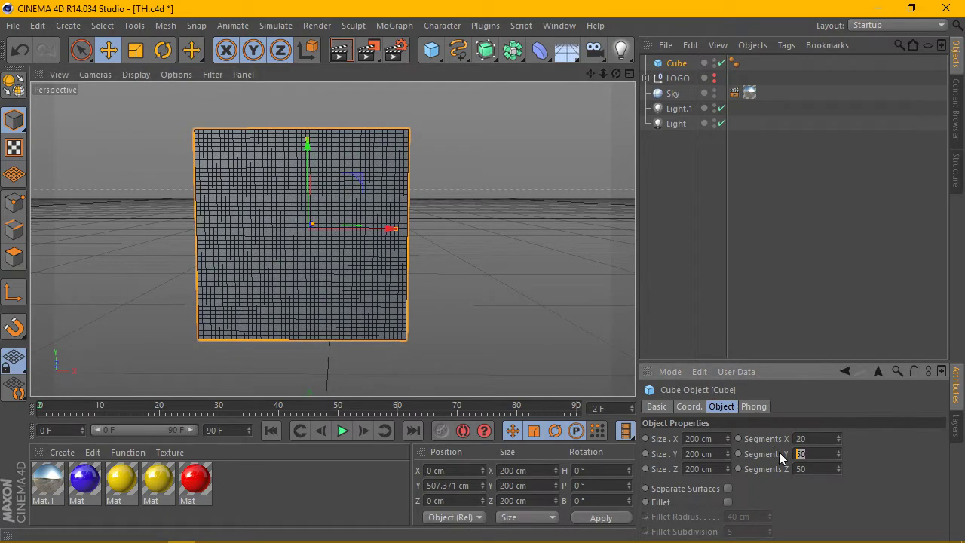
text(20)
key(Tab)
text(20)
key(Return)
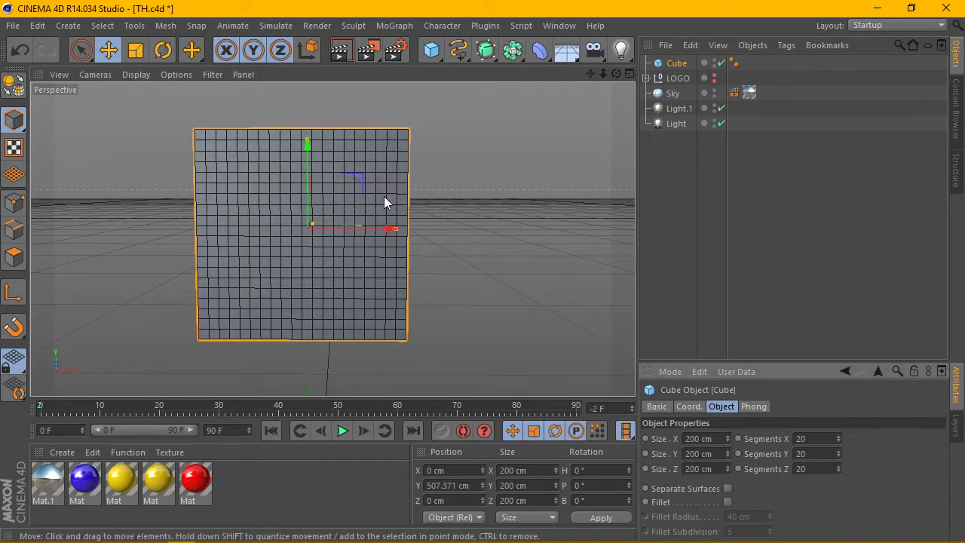
scroll(383, 196, down, 1)
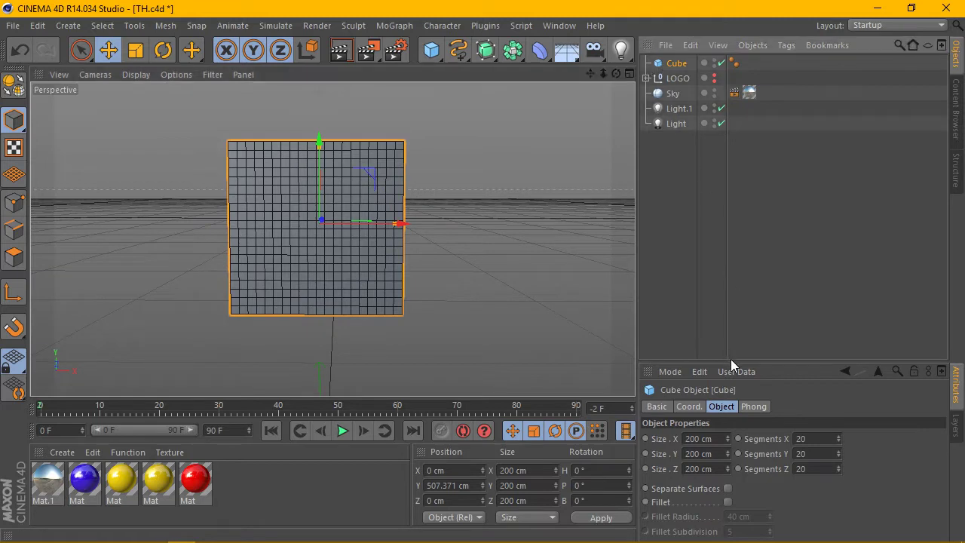
drag(731, 365, 721, 222)
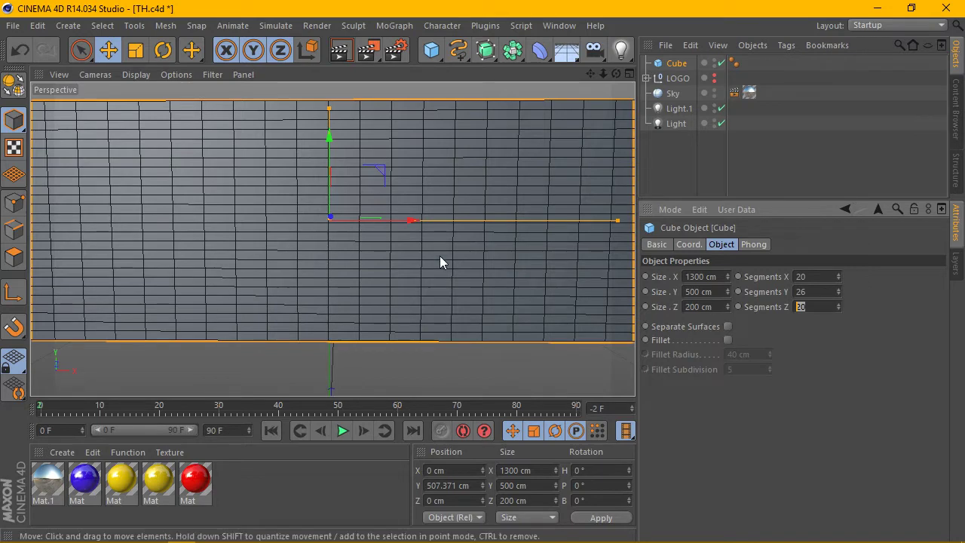
scroll(349, 228, down, 3)
scroll(348, 227, up, 3)
scroll(348, 228, up, 1)
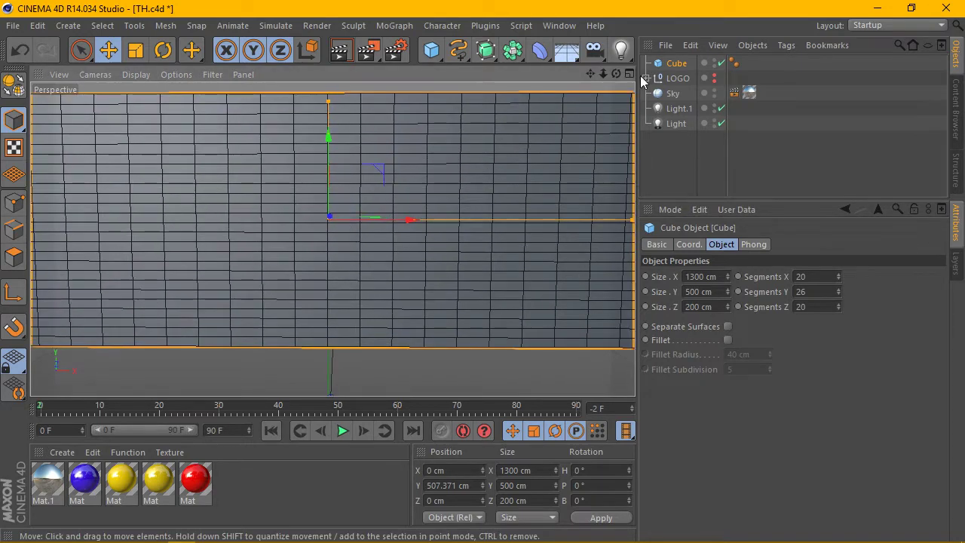
Step: Make the wall cube editable and switch to Polygons mode
click(13, 81)
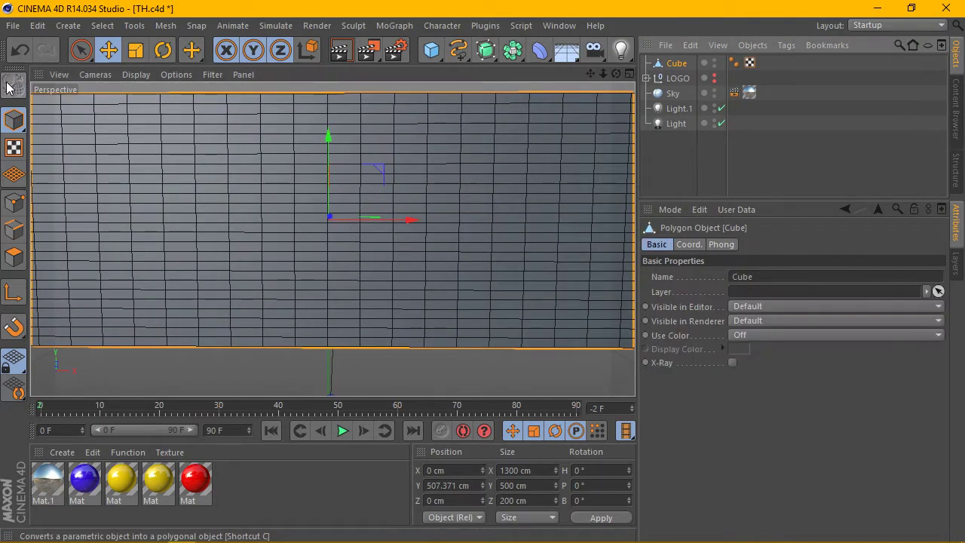
click(14, 256)
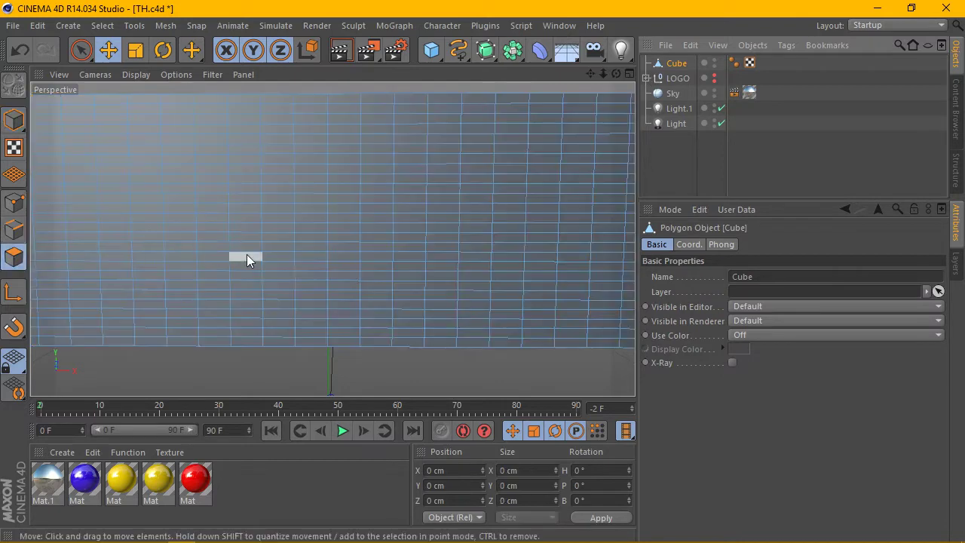
scroll(272, 288, down, 2)
scroll(270, 287, down, 1)
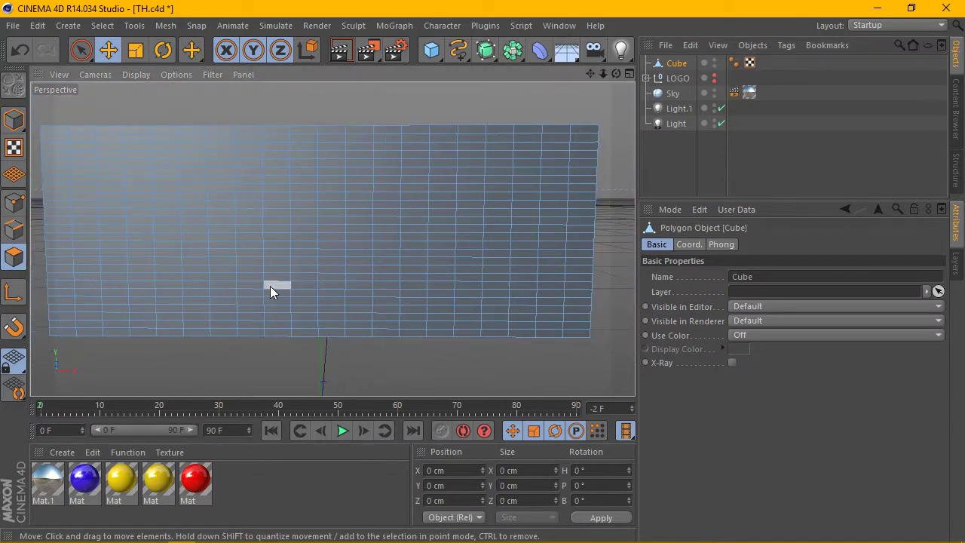
Step: Loop-select the bottom rows of wall polygons
click(103, 24)
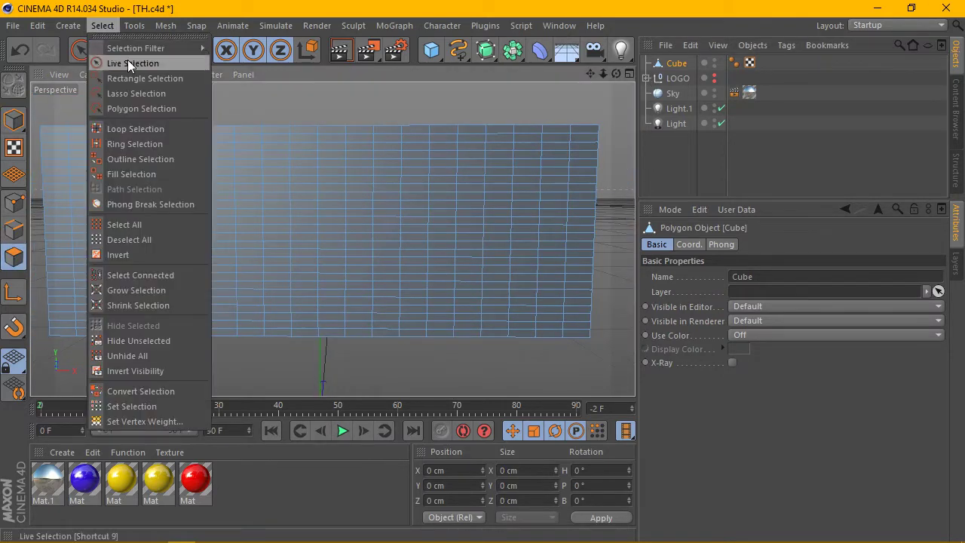
click(139, 129)
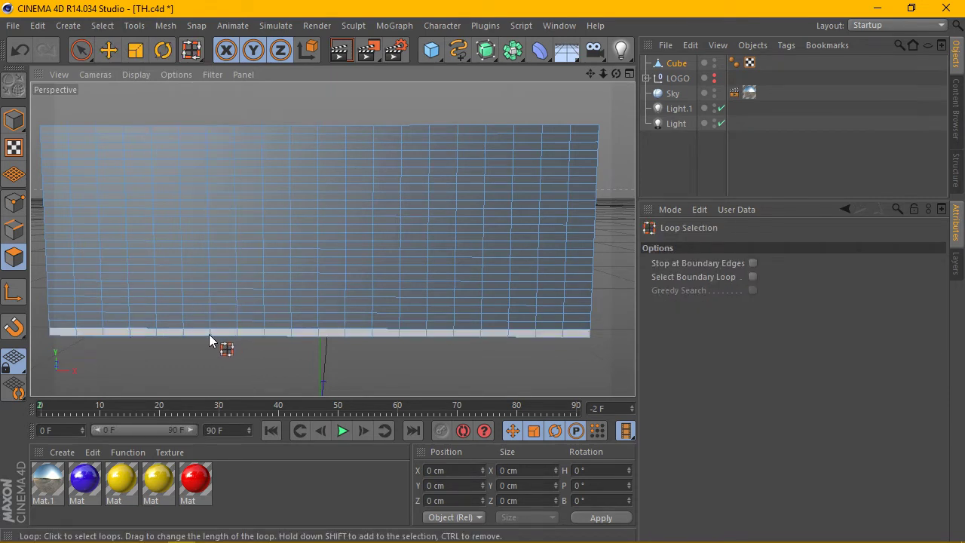
click(209, 334)
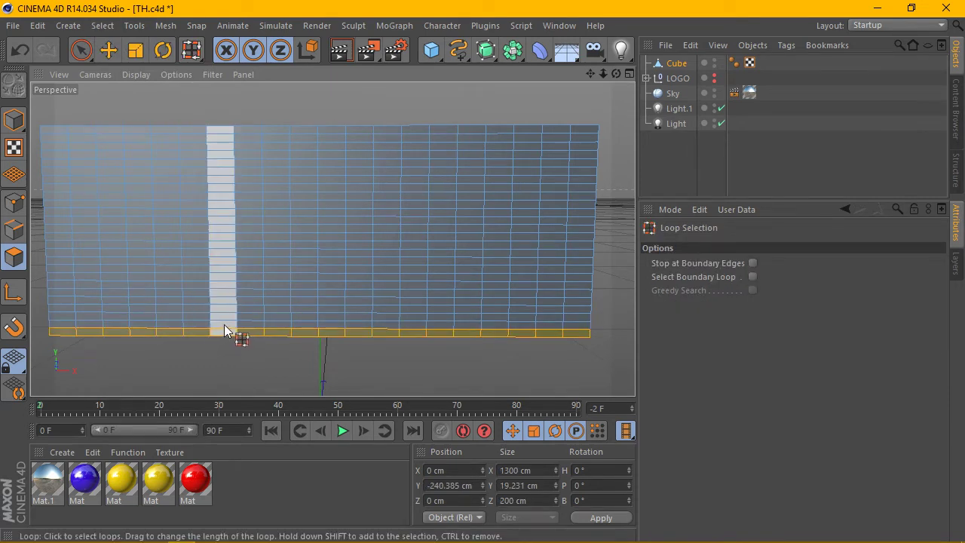
scroll(212, 329, up, 2)
scroll(223, 336, up, 2)
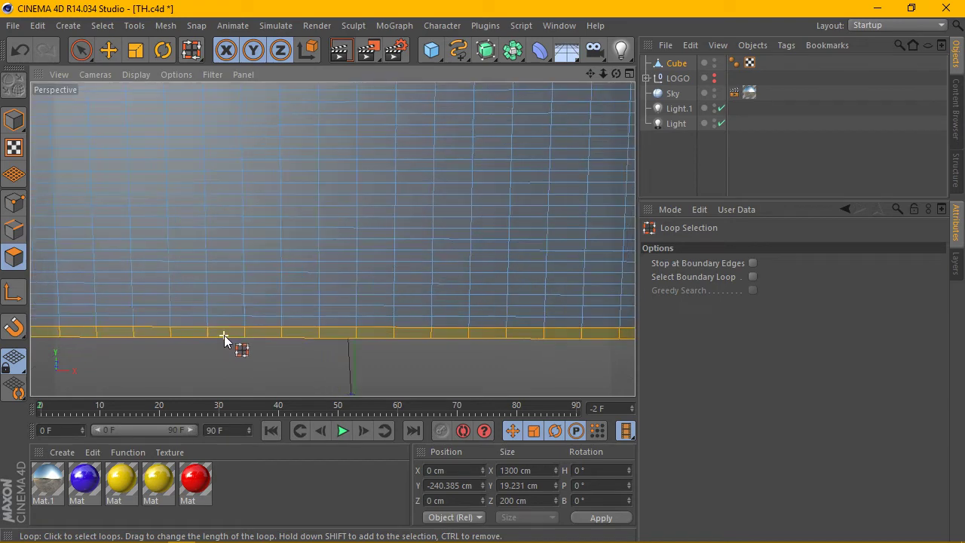
shift+click(217, 323)
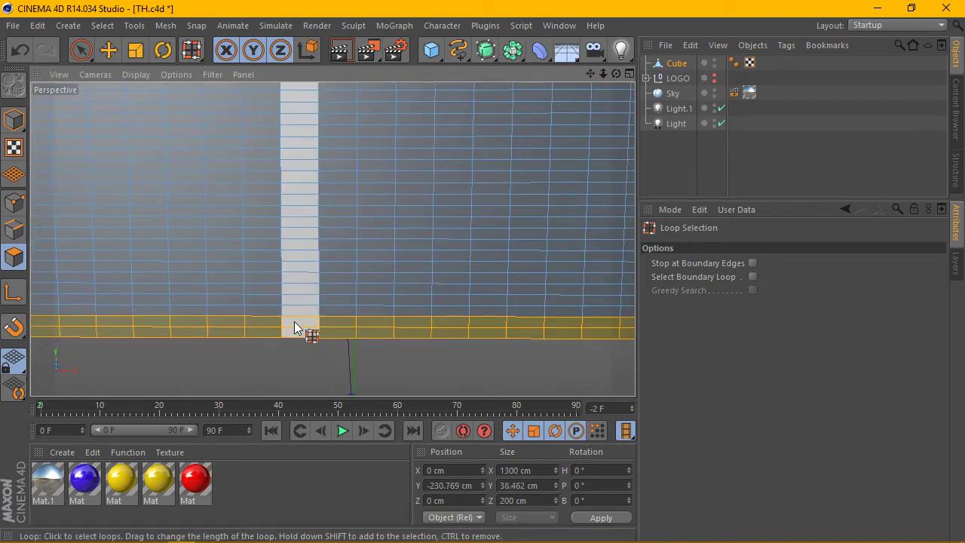
shift+drag(294, 323, 297, 328)
Step: Trim the selection back to five bottom rows and choose Extrude for the band
scroll(315, 294, down, 3)
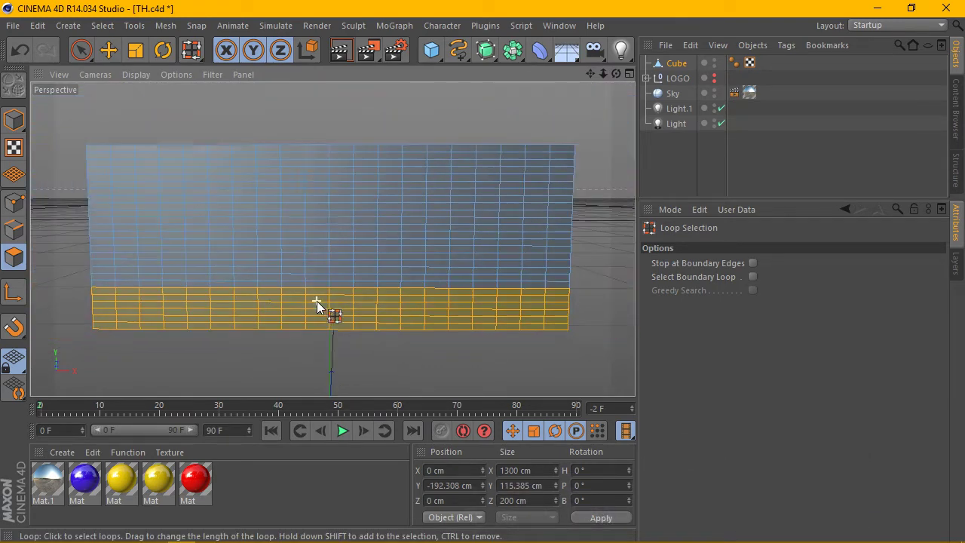
scroll(273, 310, up, 2)
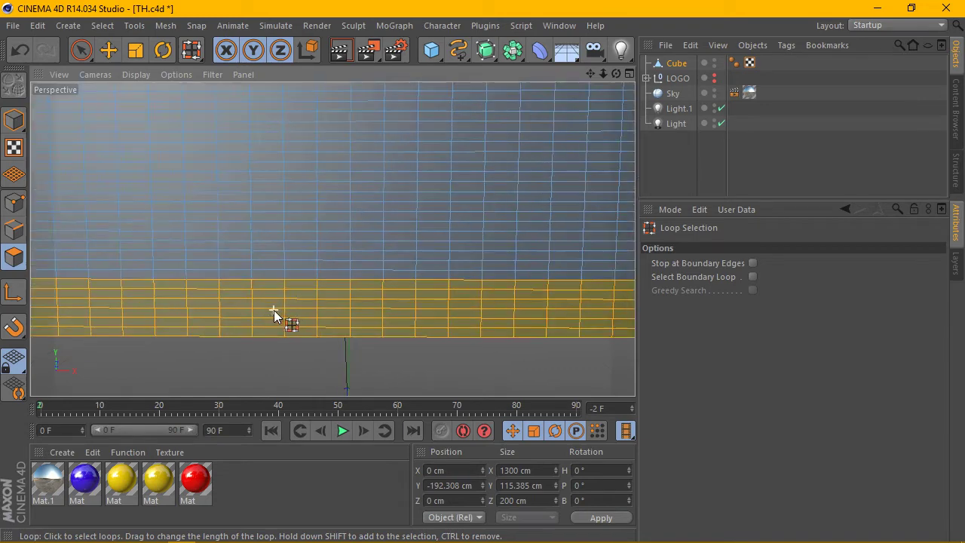
key(ctrl+z)
scroll(303, 309, up, 1)
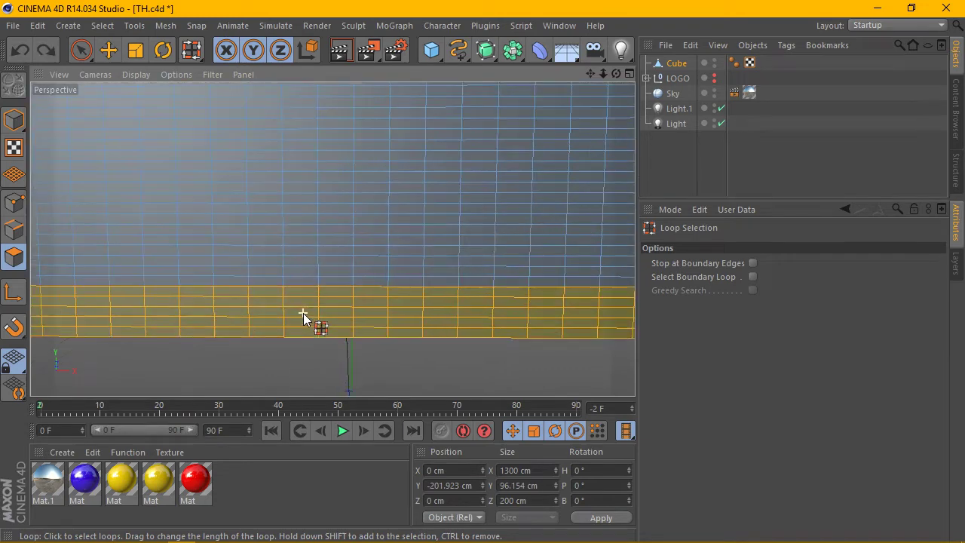
scroll(295, 321, up, 1)
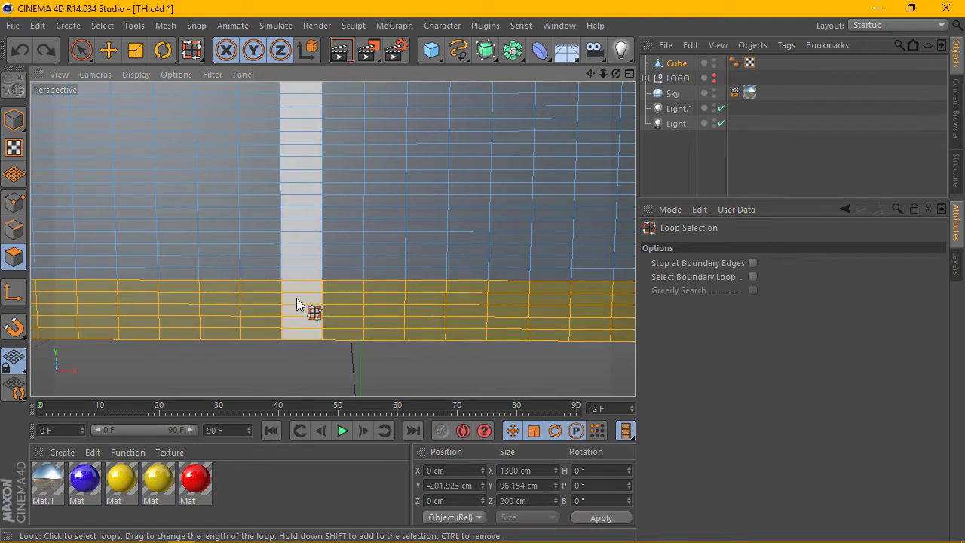
scroll(270, 311, down, 1)
scroll(271, 310, down, 1)
scroll(270, 310, down, 2)
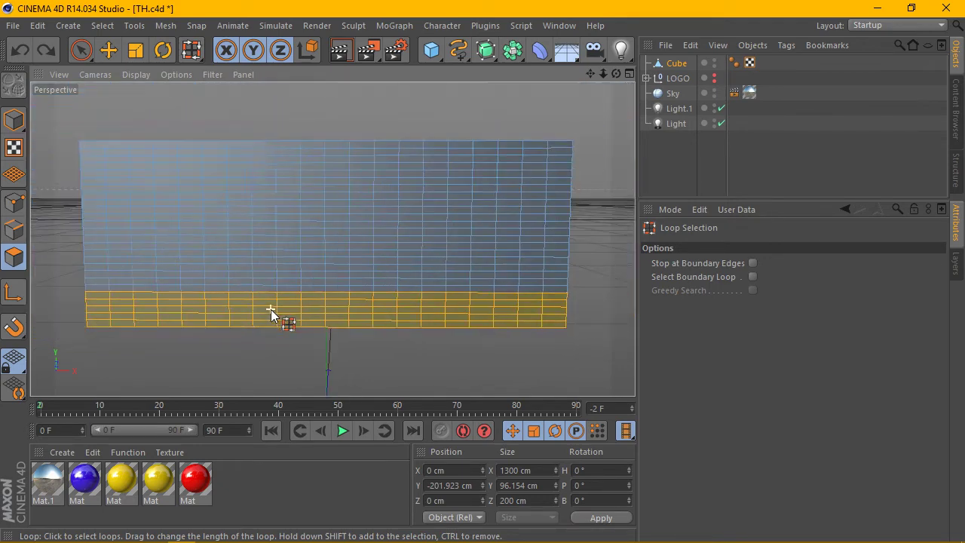
scroll(271, 309, up, 1)
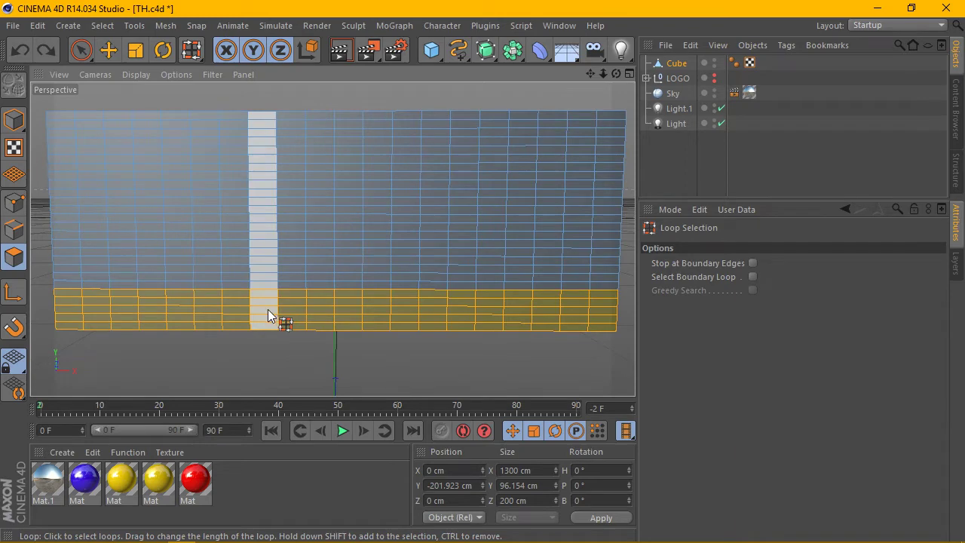
scroll(246, 306, up, 1)
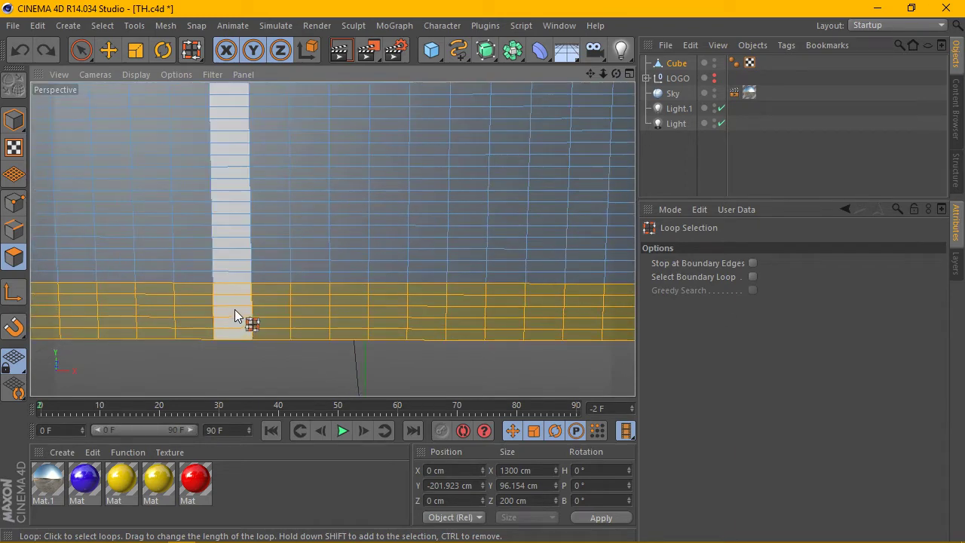
right_click(296, 299)
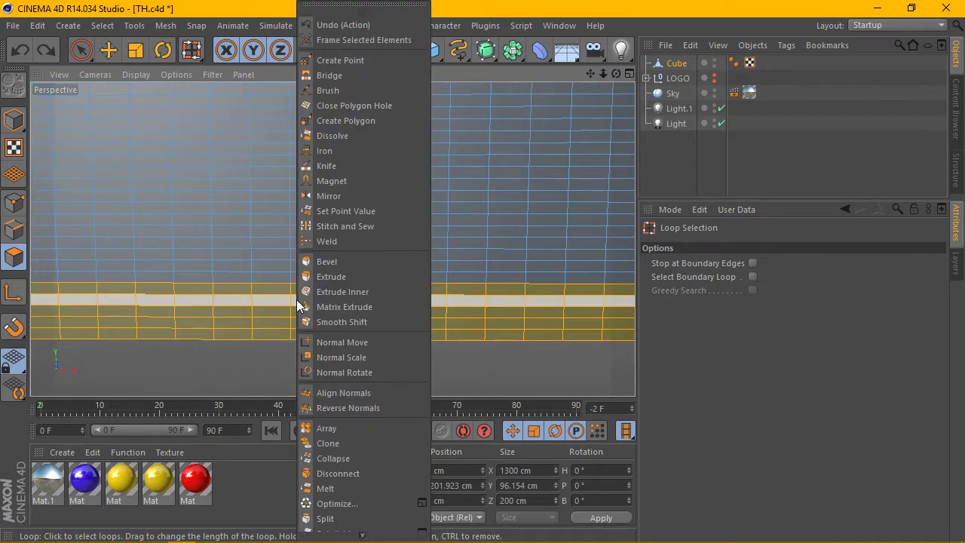
click(352, 275)
Step: Extrude the bottom band outward by 7 cm and orbit to check the ledge
double_click(737, 292)
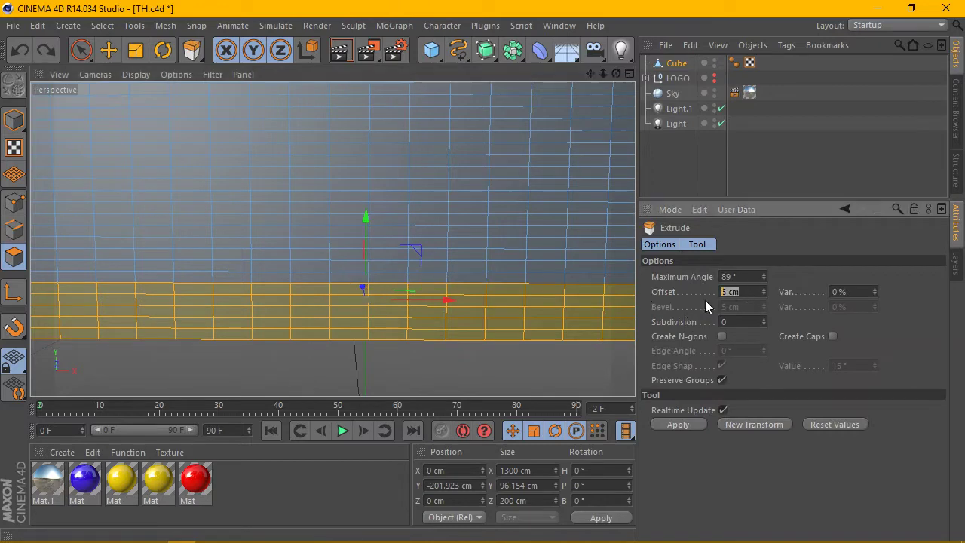
click(678, 426)
drag(616, 73, 331, 239)
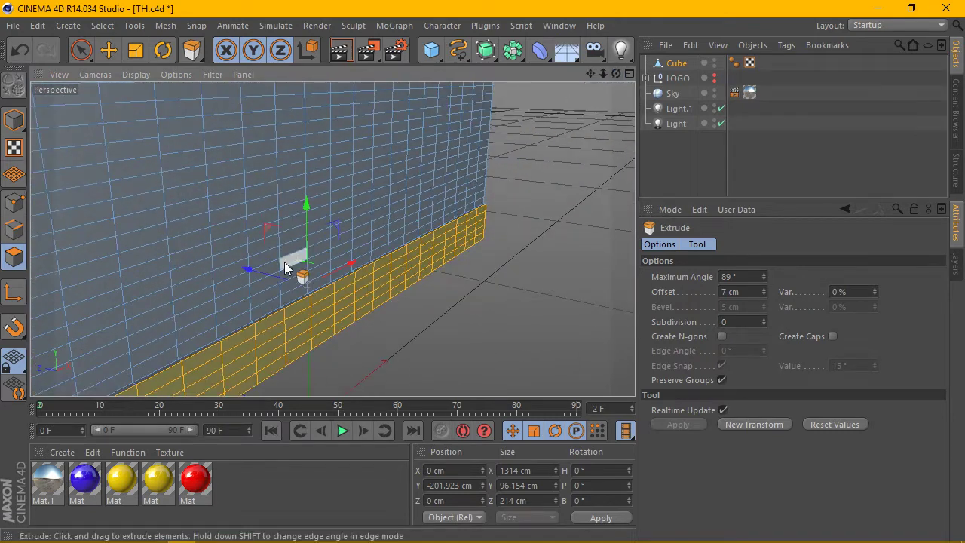
drag(276, 274, 285, 286)
mouse_move(616, 73)
mouse_down()
mouse_move(550, 81)
mouse_move(573, 80)
mouse_up()
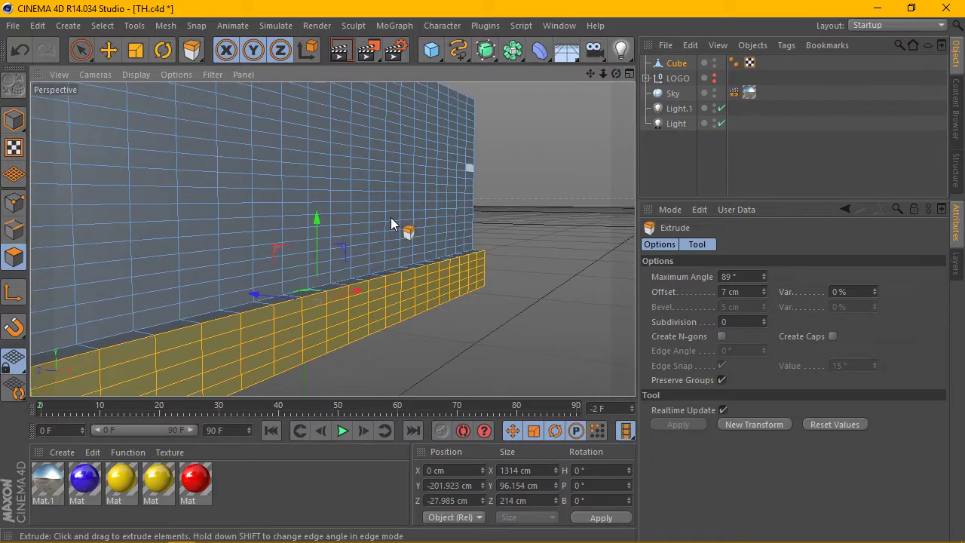
click(319, 309)
key(ctrl+z)
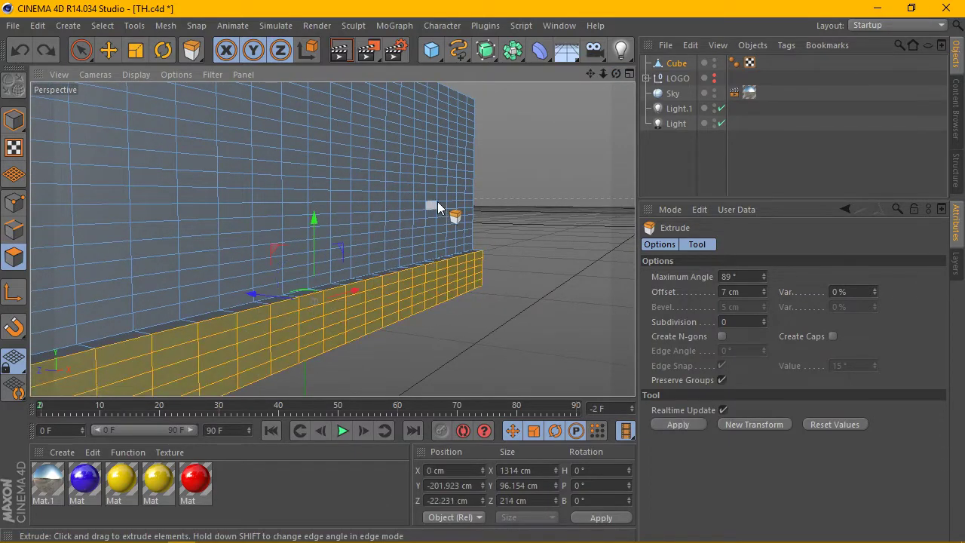
drag(615, 73, 76, 9)
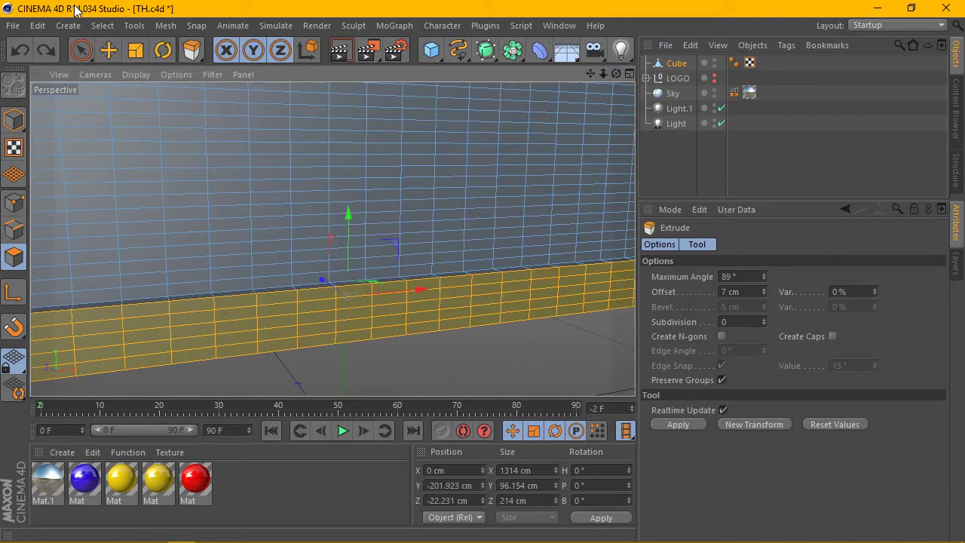
Step: Loop-select a thin horizontal polygon loop on the base ledge
click(101, 26)
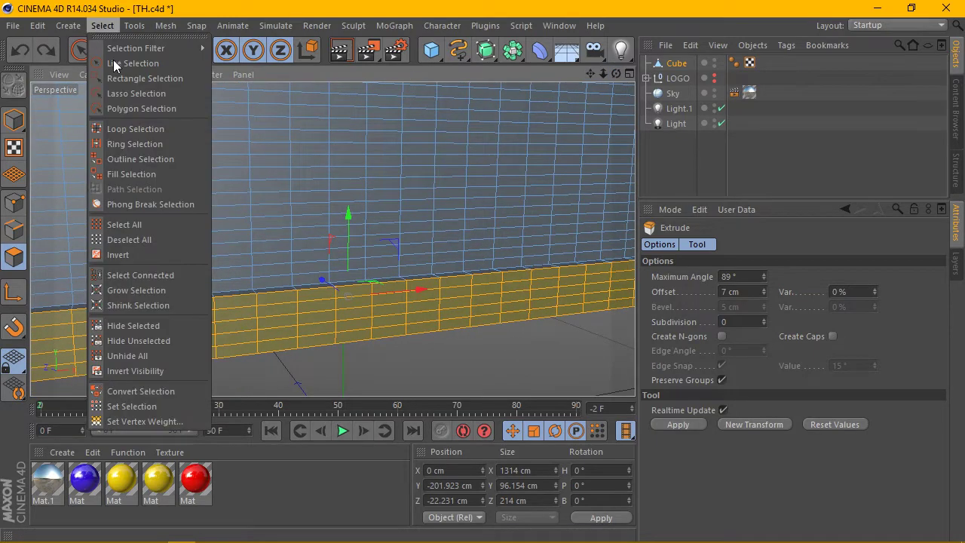
click(130, 123)
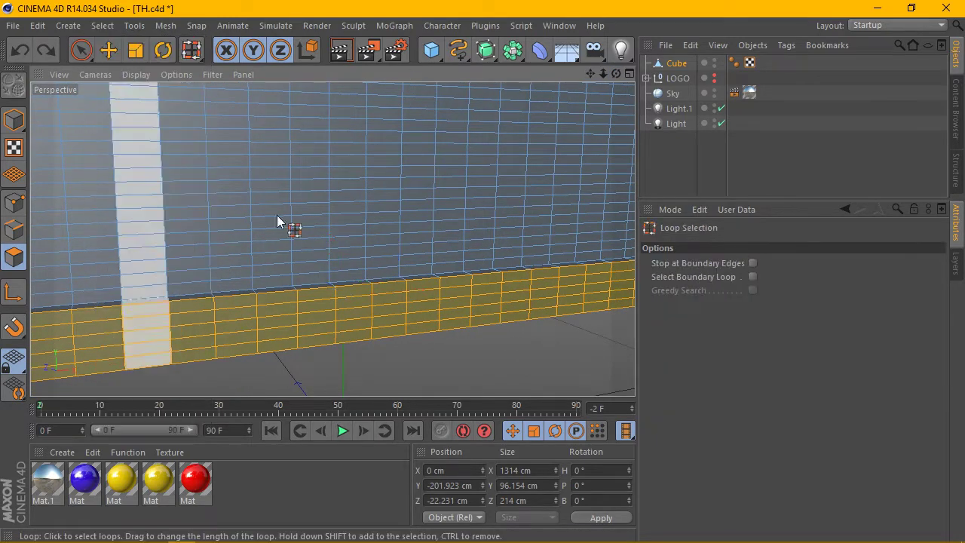
click(254, 315)
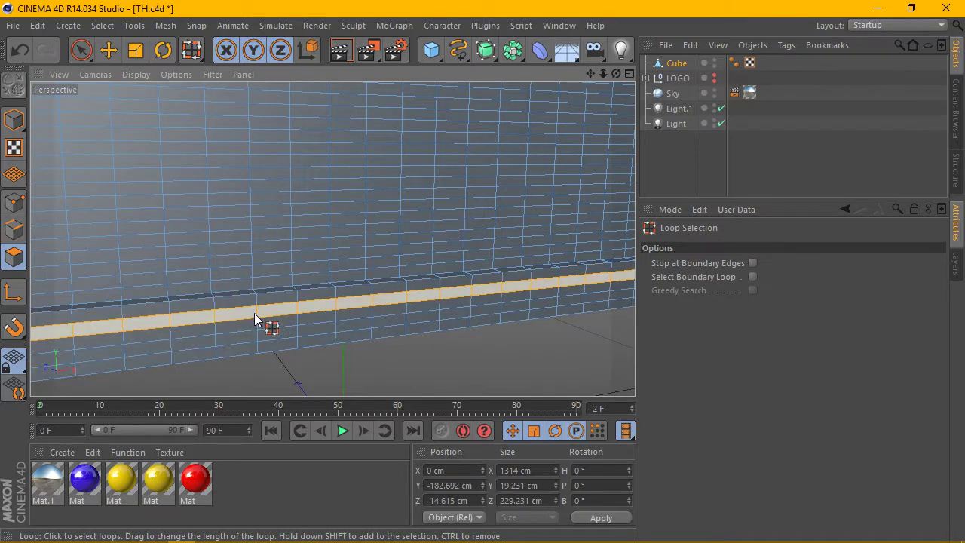
alt+drag(254, 313, 232, 309)
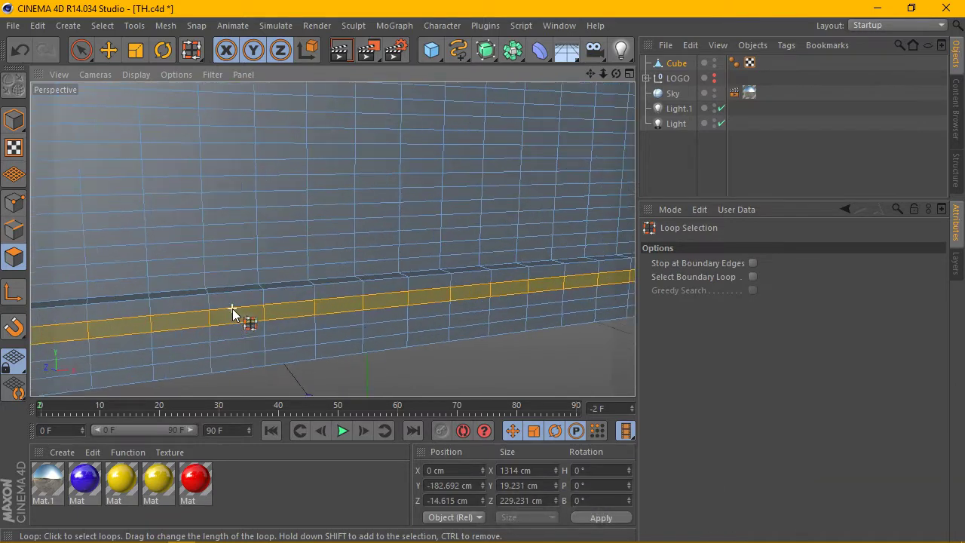
scroll(237, 311, up, 3)
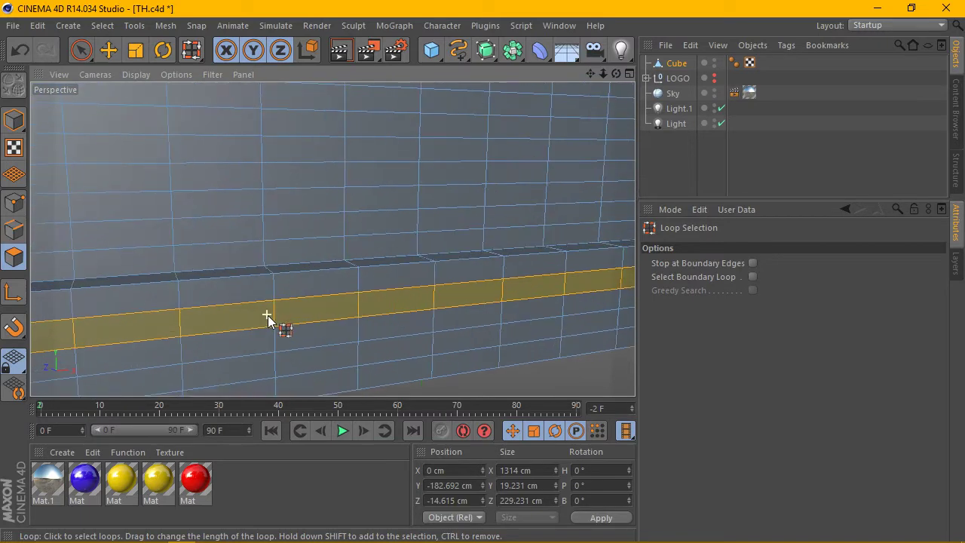
Step: Apply a 5 cm Extrude Inner to the loop and orbit to inspect the inset groove
right_click(268, 315)
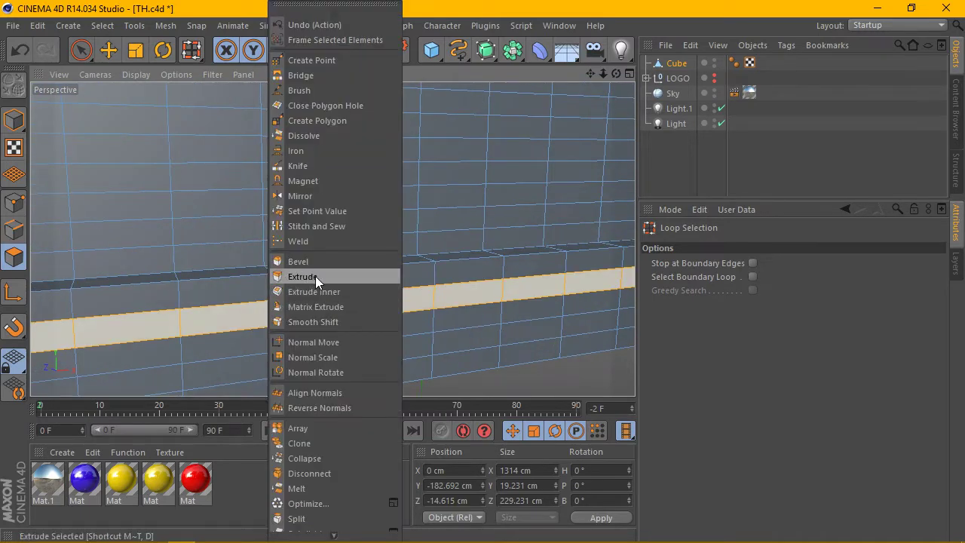
click(338, 292)
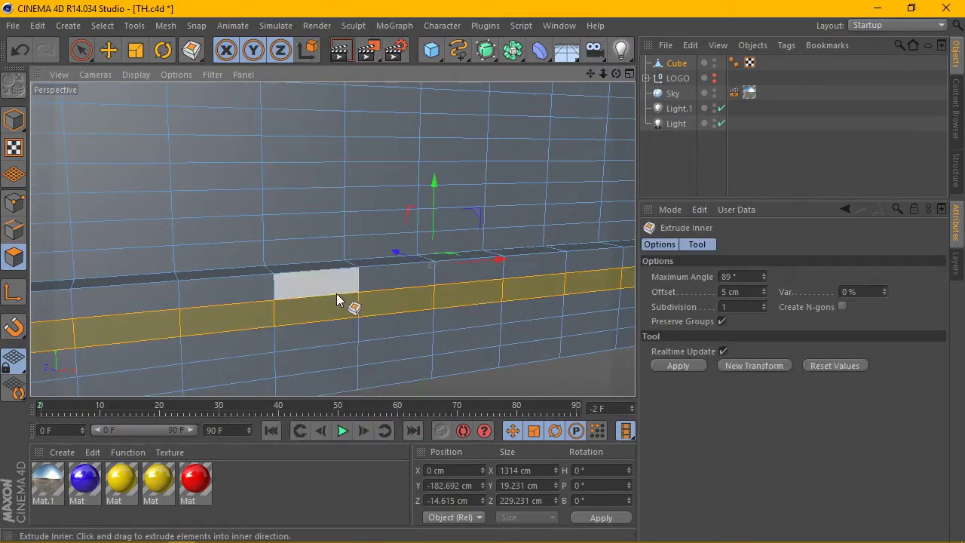
click(694, 365)
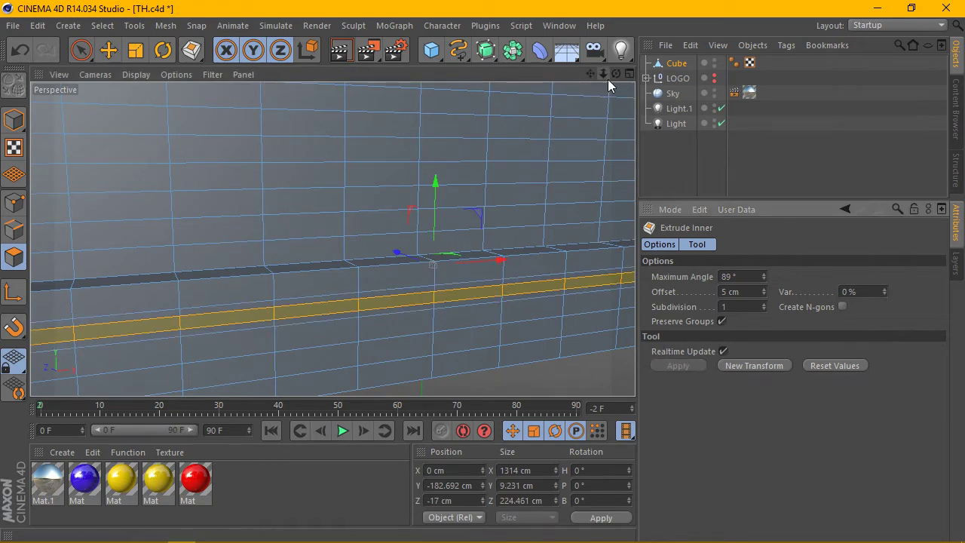
mouse_move(614, 76)
mouse_down()
mouse_move(332, 238)
mouse_move(298, 223)
mouse_up()
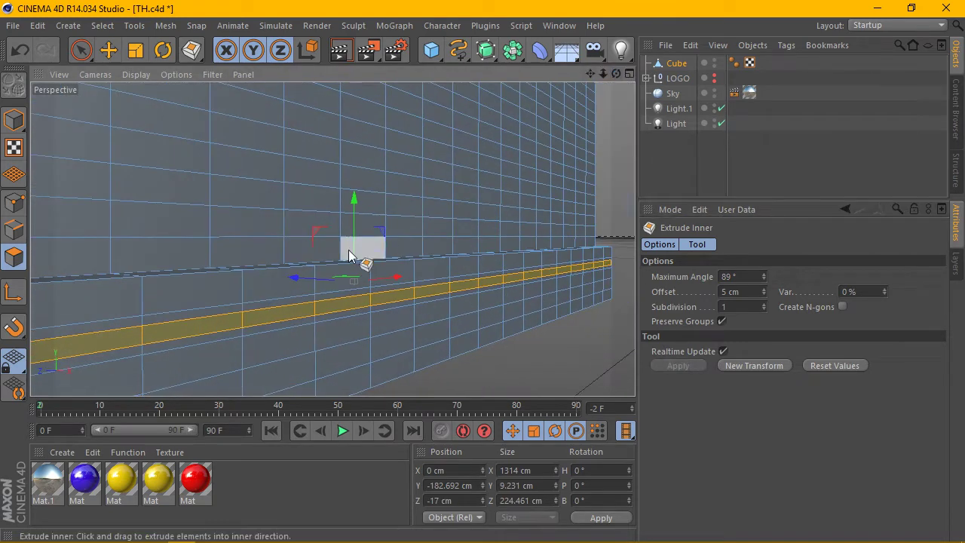
drag(315, 279, 304, 282)
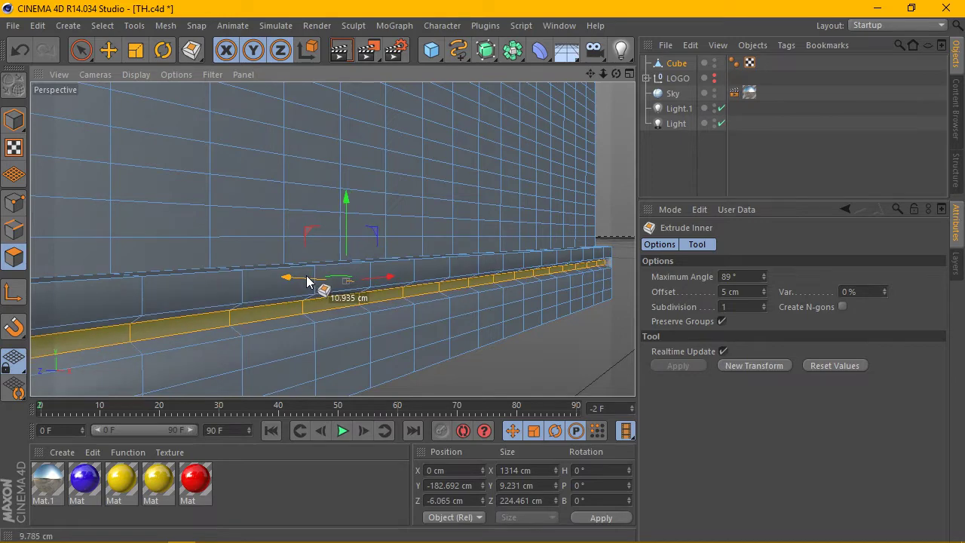
scroll(320, 272, down, 3)
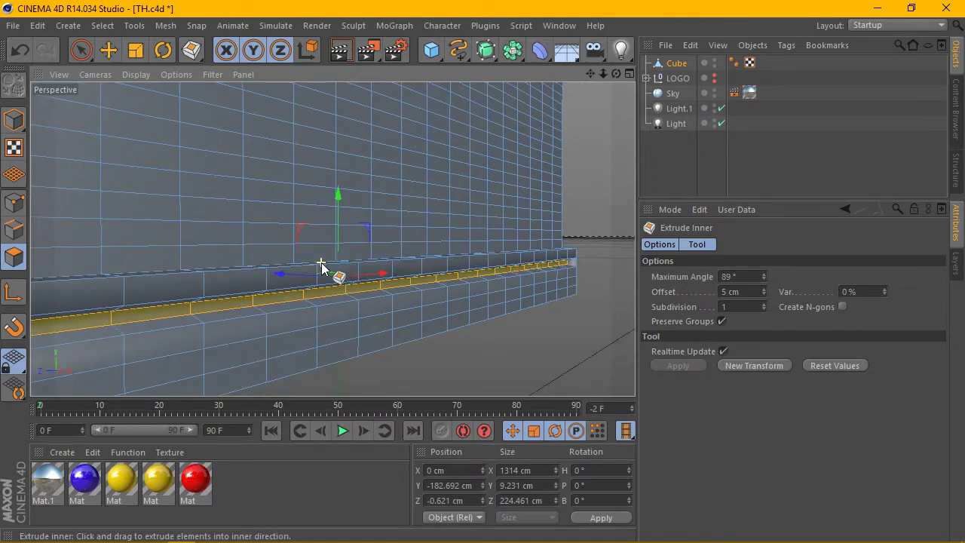
scroll(322, 269, down, 3)
scroll(322, 269, down, 2)
drag(615, 73, 331, 238)
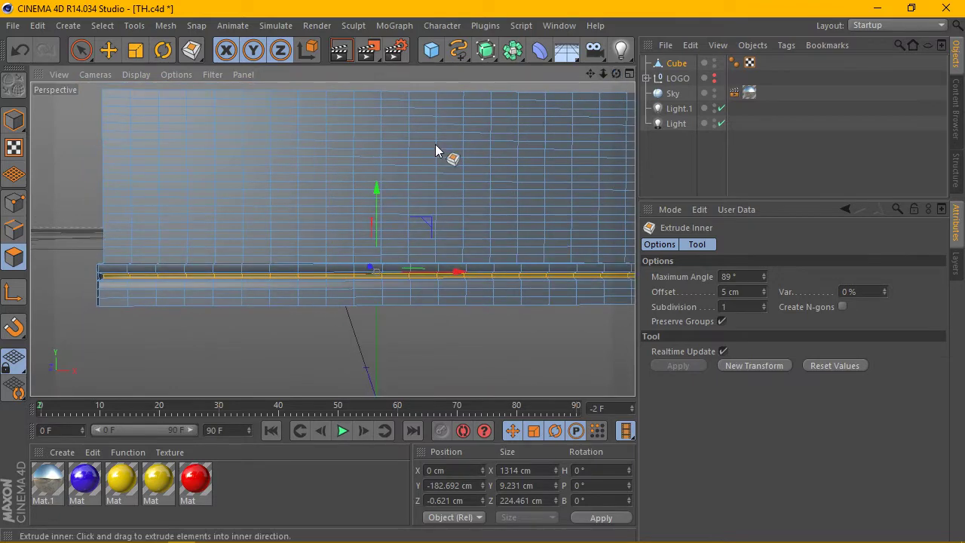
drag(435, 144, 392, 113)
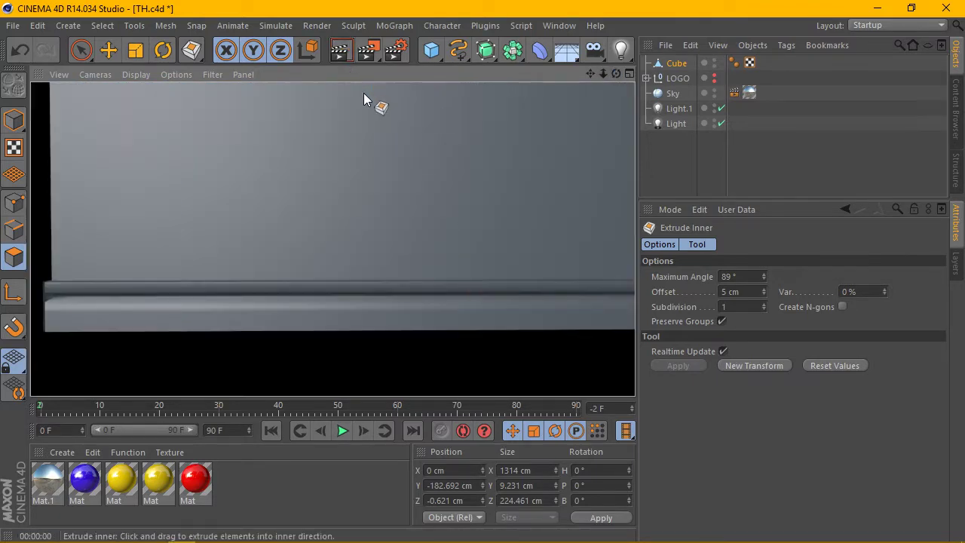
mouse_move(619, 73)
mouse_down()
mouse_move(269, 294)
mouse_move(312, 286)
mouse_up()
mouse_move(333, 248)
alt+mouse_down()
mouse_move(363, 253)
mouse_move(506, 187)
alt+mouse_up()
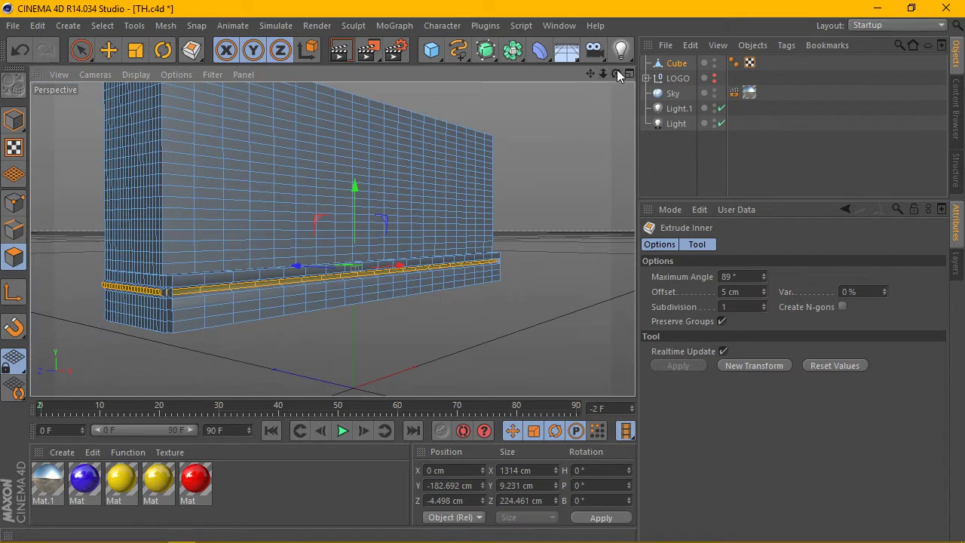
drag(615, 73, 332, 238)
drag(595, 75, 490, 116)
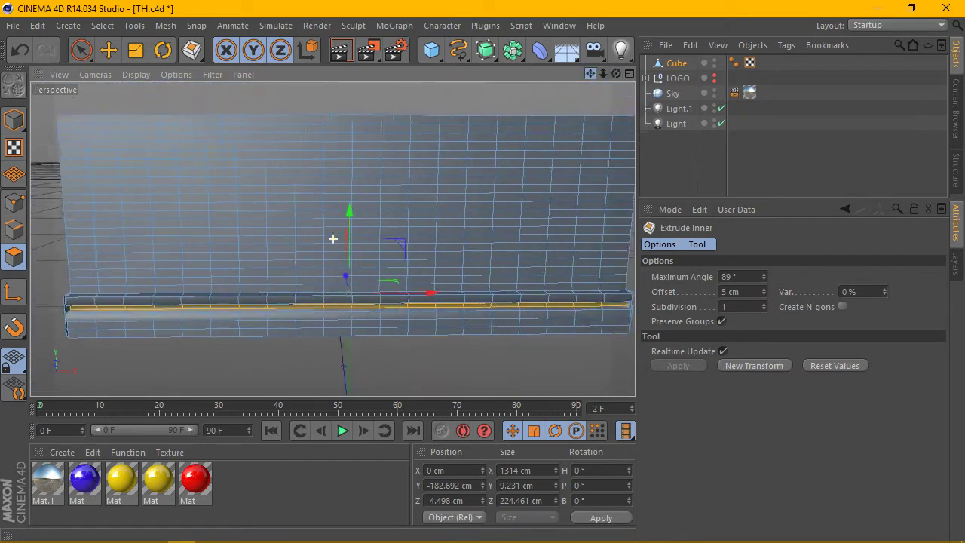
Step: Nest the wall Cube under a new HyperNURBS and view the smoothed wall at an angle
click(431, 50)
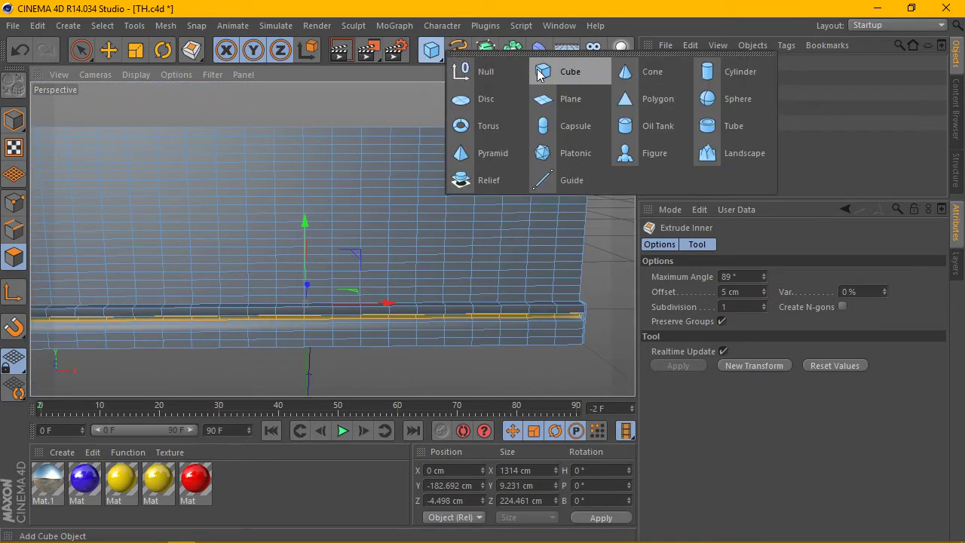
click(486, 51)
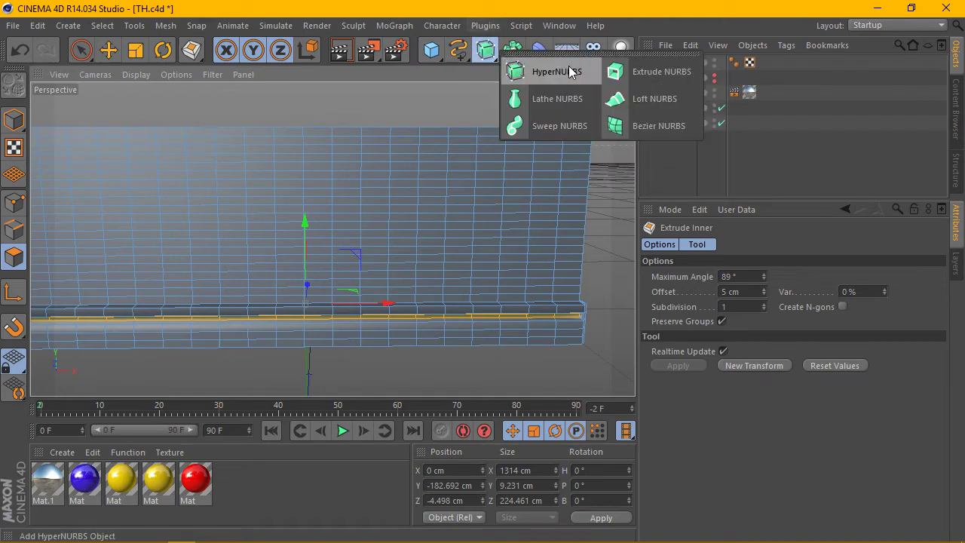
click(549, 72)
drag(676, 79, 682, 66)
mouse_move(587, 72)
mouse_down()
mouse_move(332, 238)
mouse_move(318, 238)
mouse_up()
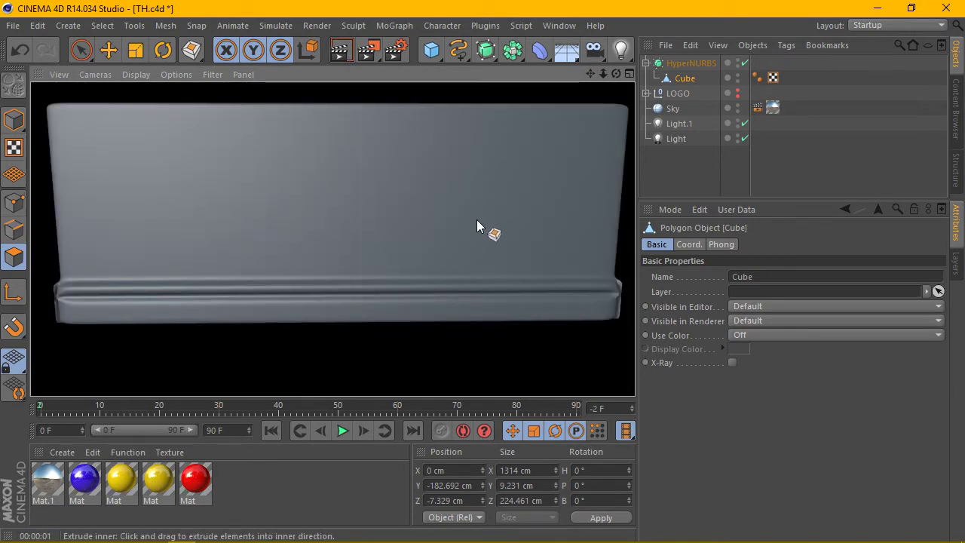
click(673, 82)
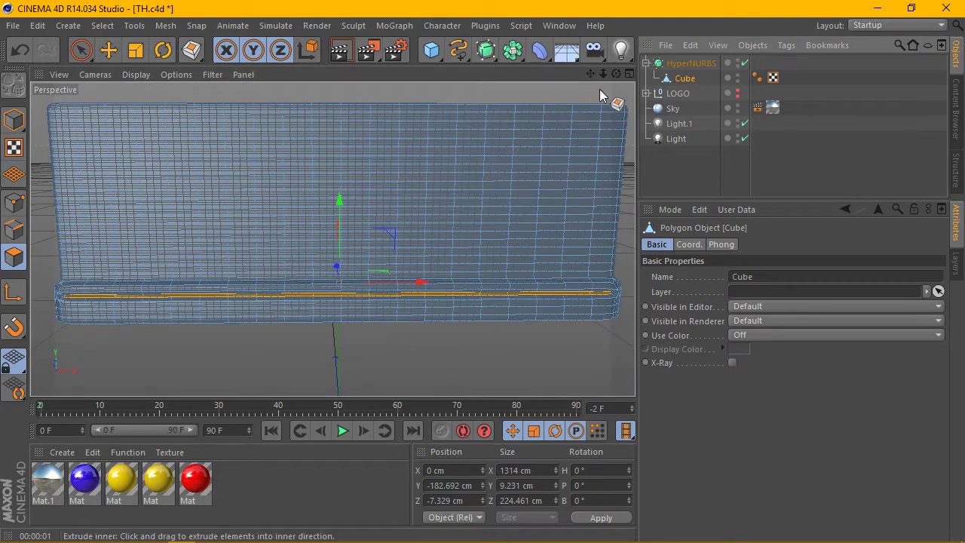
drag(616, 73, 331, 239)
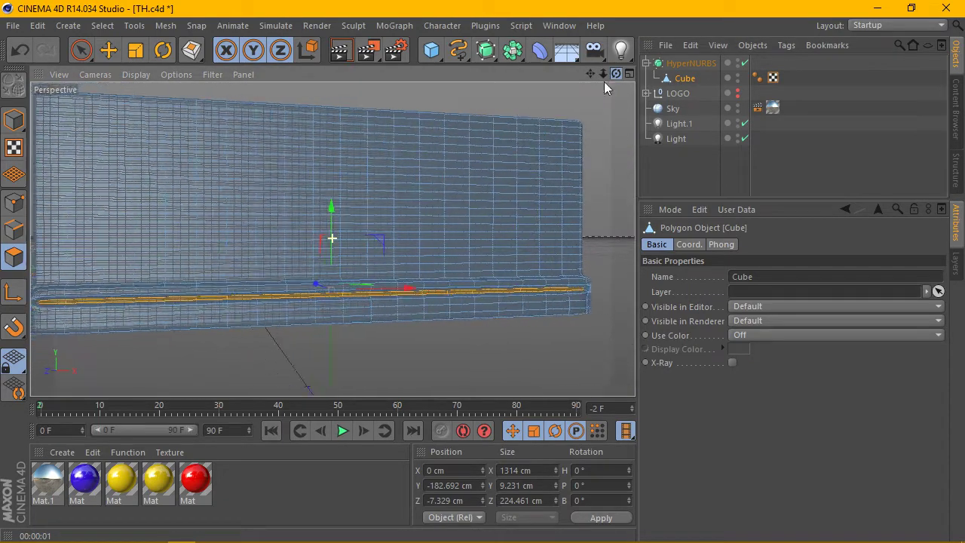
drag(603, 73, 430, 189)
drag(687, 78, 696, 90)
Step: Back out of outline selection and make the Cube the active object
scroll(262, 349, down, 1)
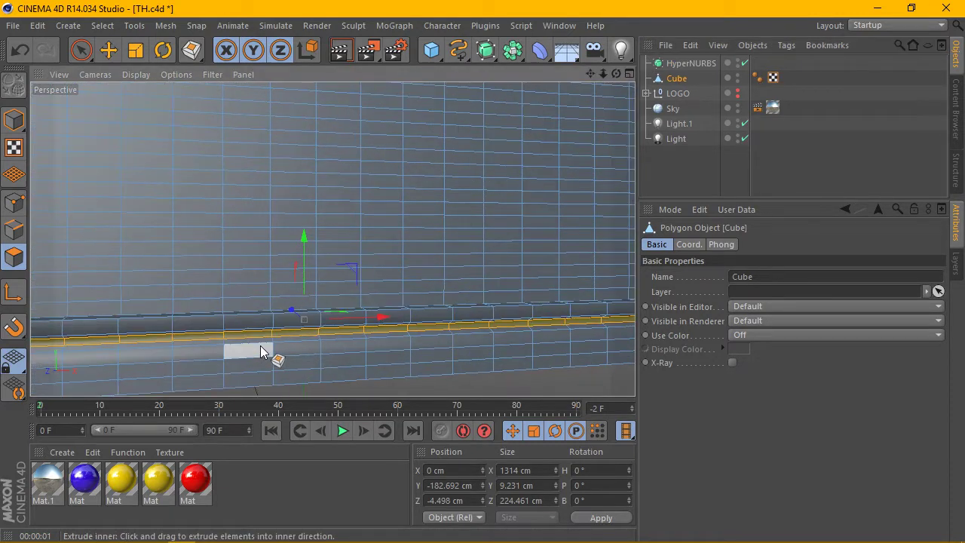
click(102, 26)
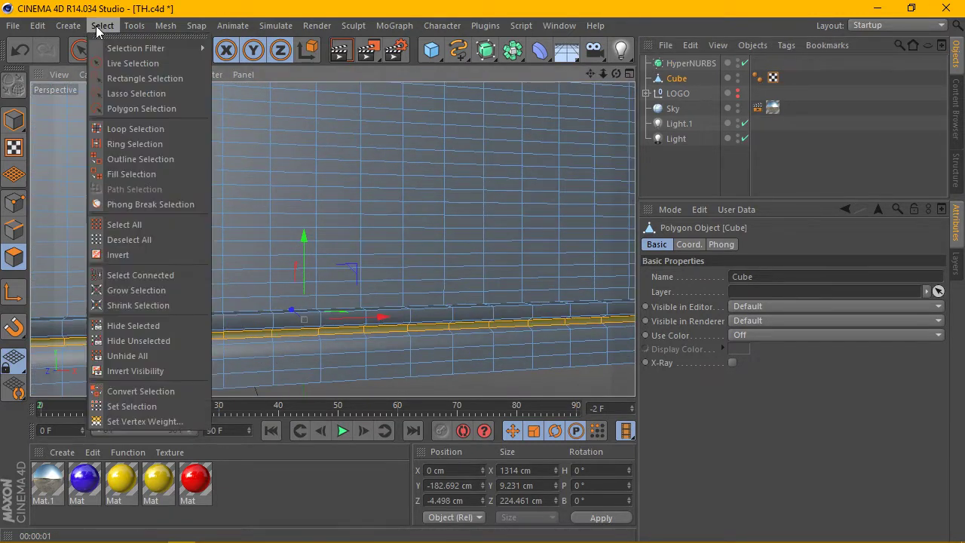
click(140, 159)
key(ctrl+z)
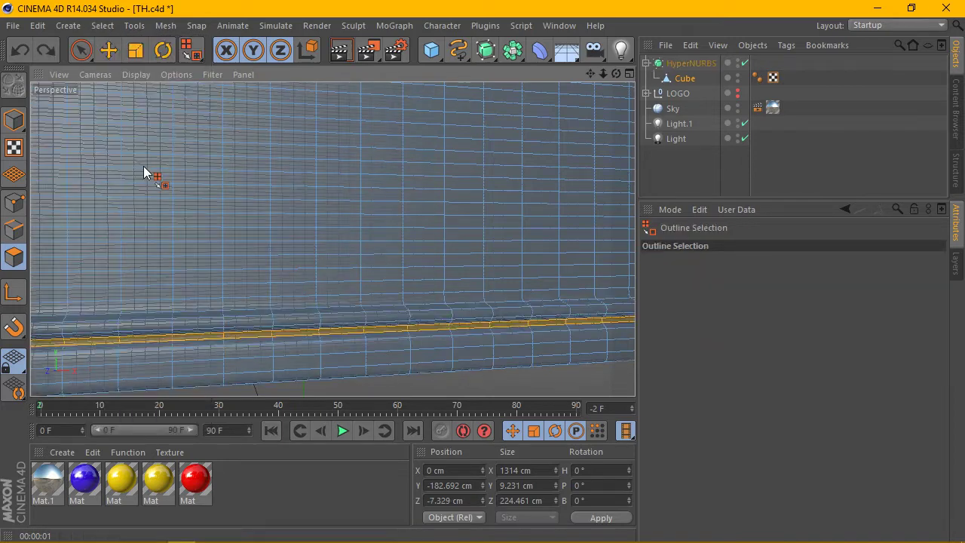
click(68, 26)
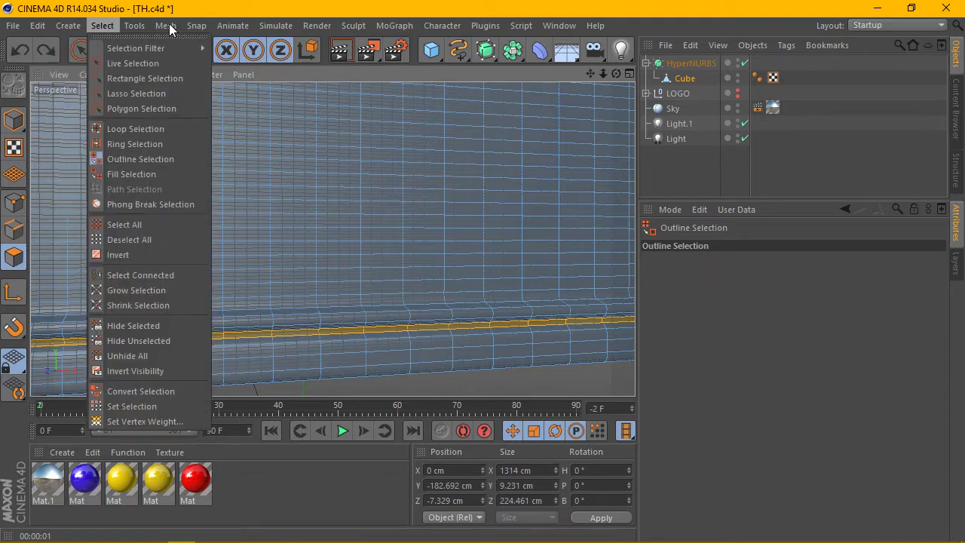
click(653, 32)
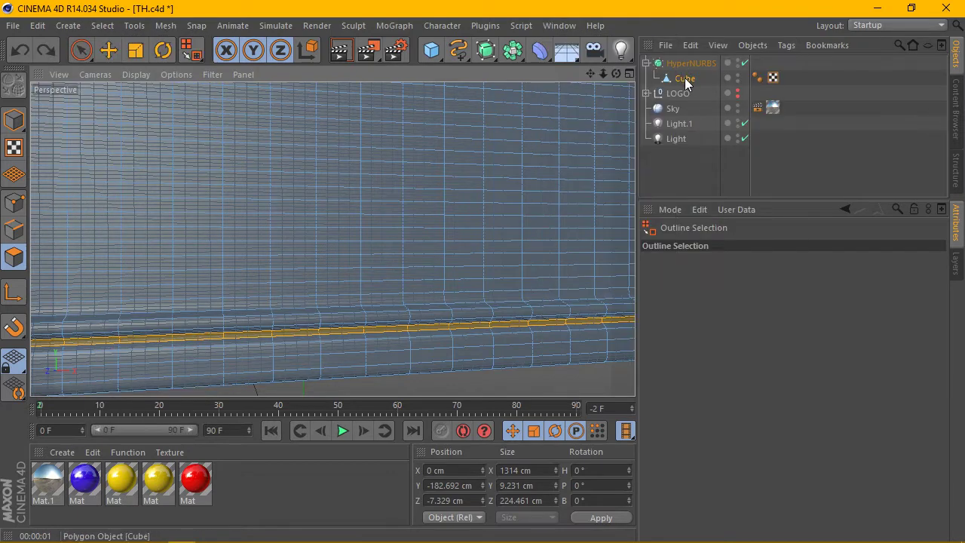
drag(683, 78, 678, 85)
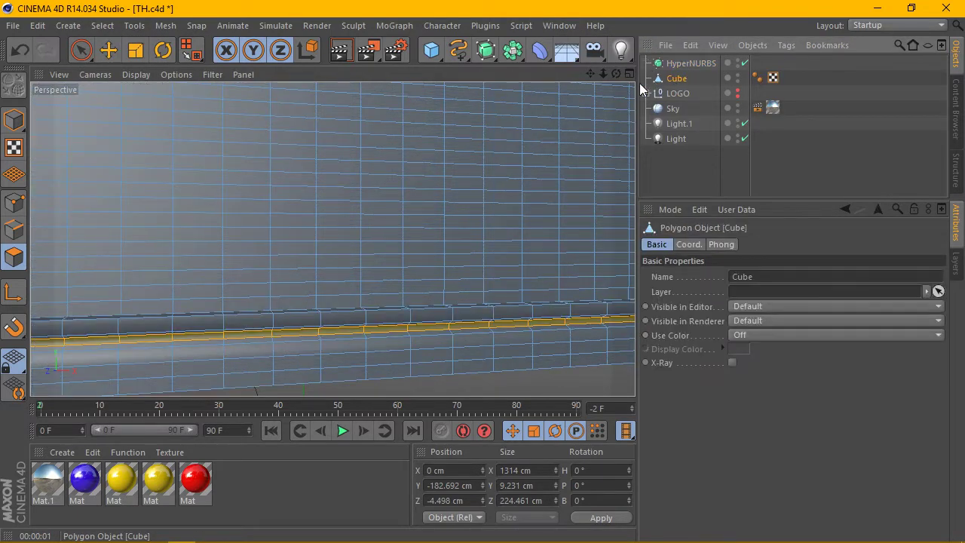
Step: Loop-select the face loop along the wall's base band
click(101, 25)
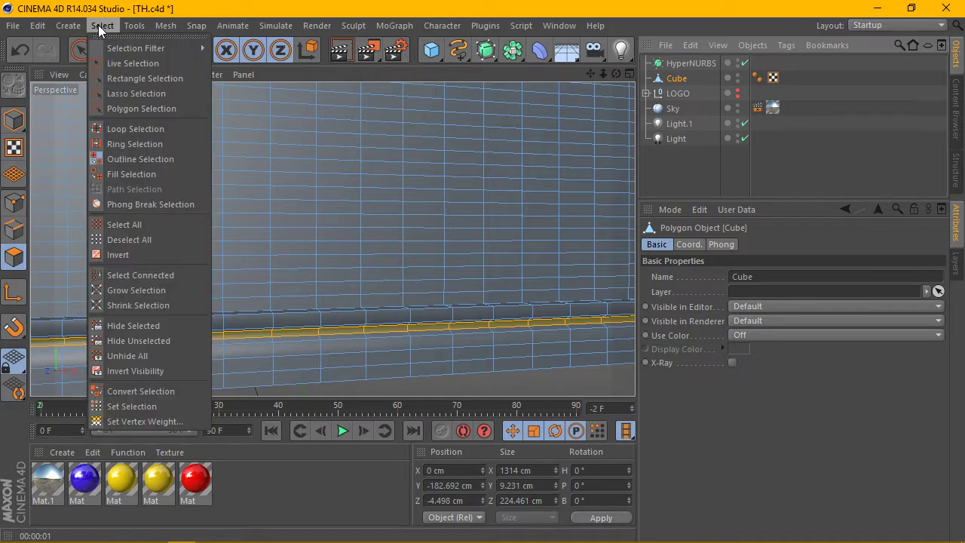
click(132, 127)
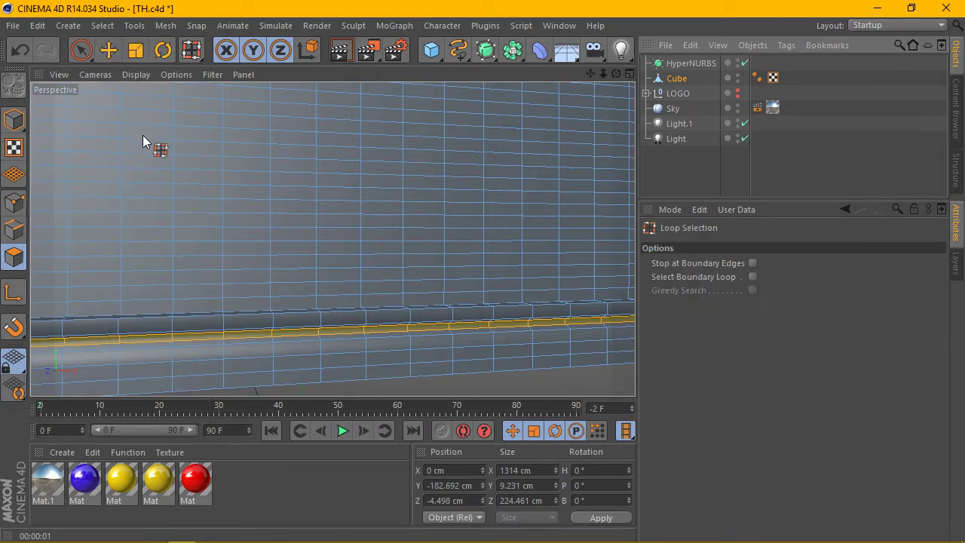
click(272, 328)
scroll(268, 330, up, 2)
scroll(260, 331, up, 2)
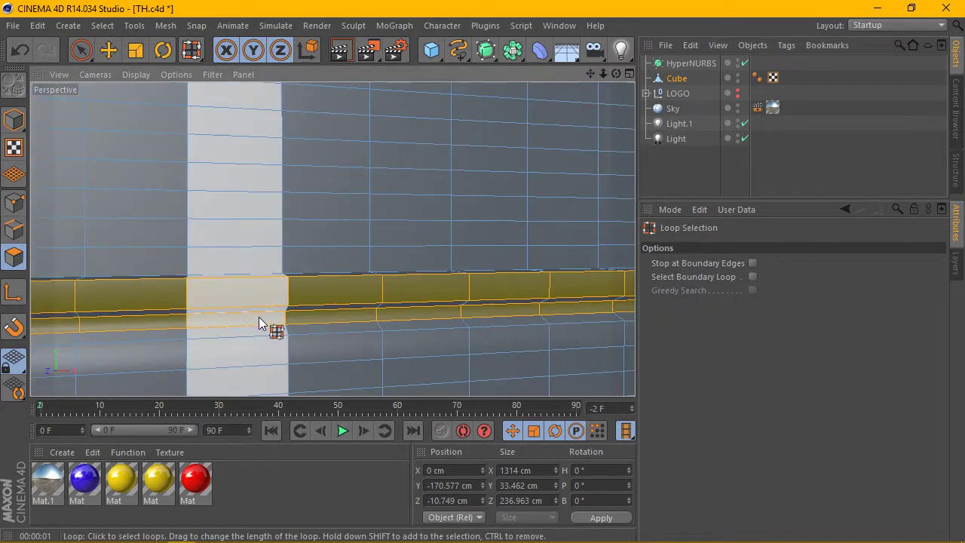
scroll(259, 321, up, 3)
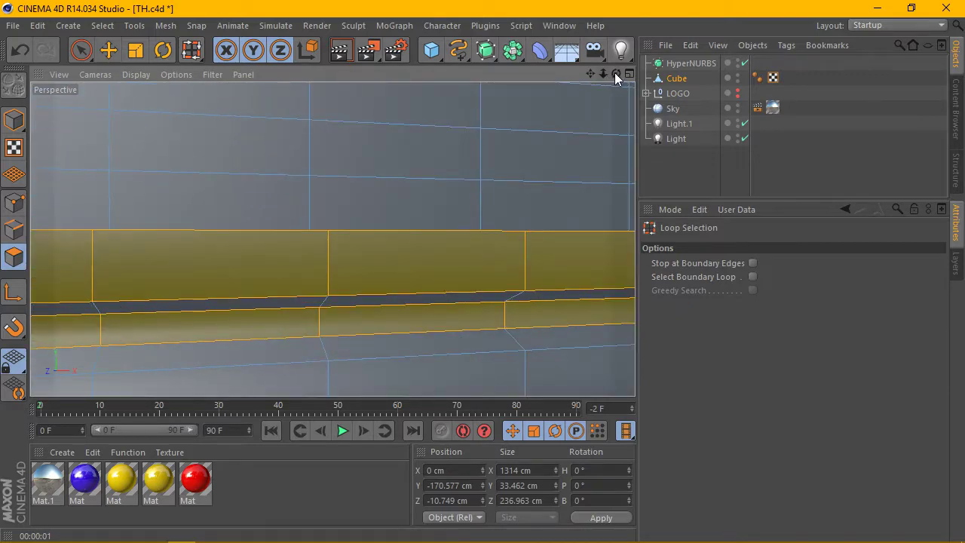
drag(614, 74, 426, 176)
scroll(236, 311, down, 3)
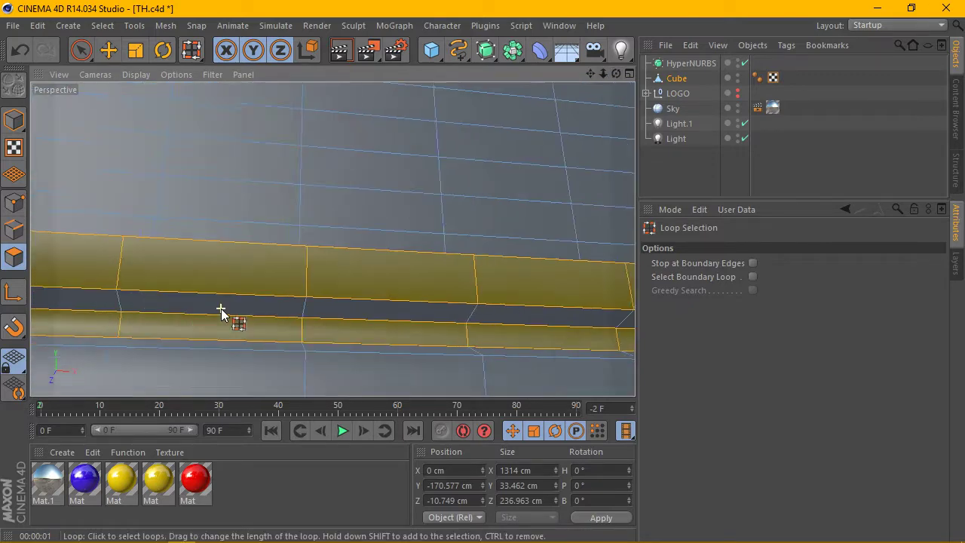
scroll(236, 311, down, 1)
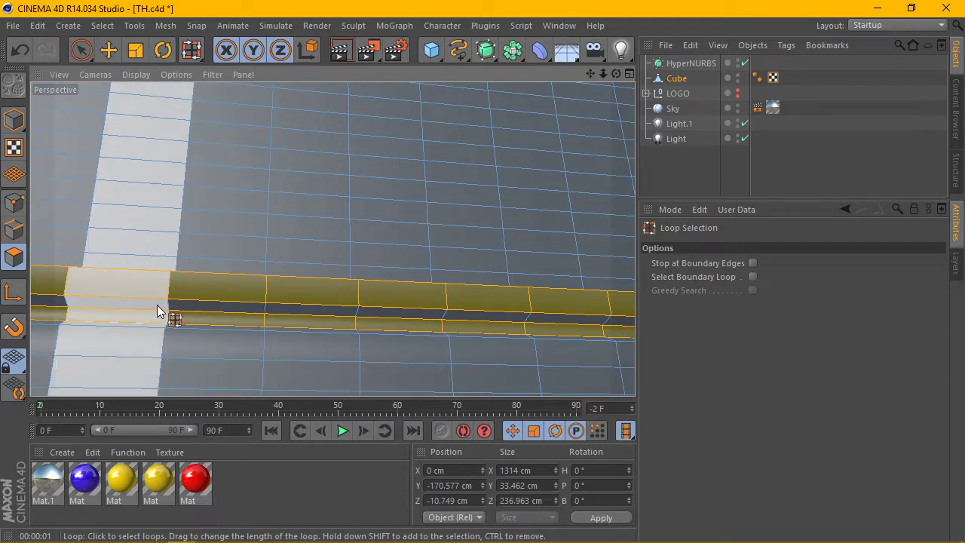
Step: Add the adjacent, lower rim and middle loops, then check the band front-on
shift+click(185, 308)
scroll(194, 316, down, 1)
scroll(195, 315, down, 3)
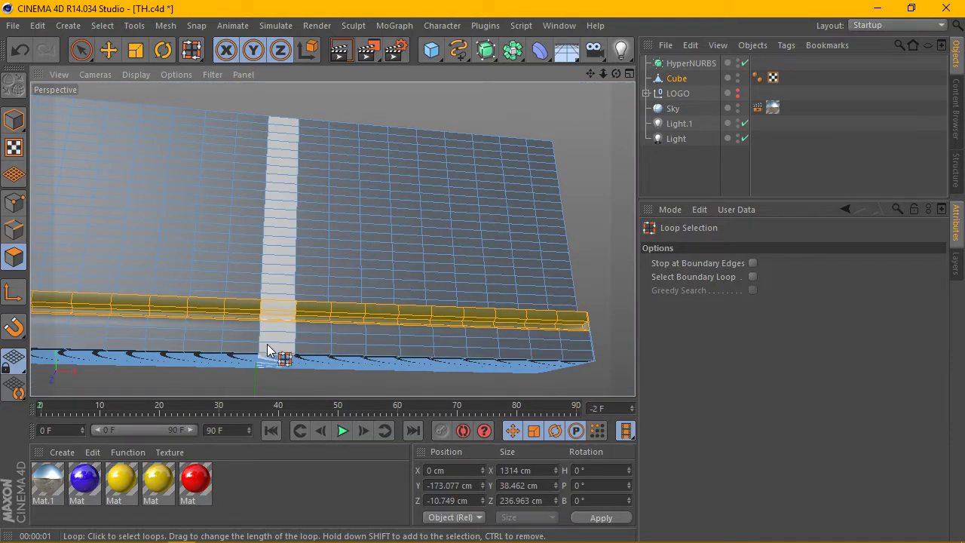
shift+click(226, 349)
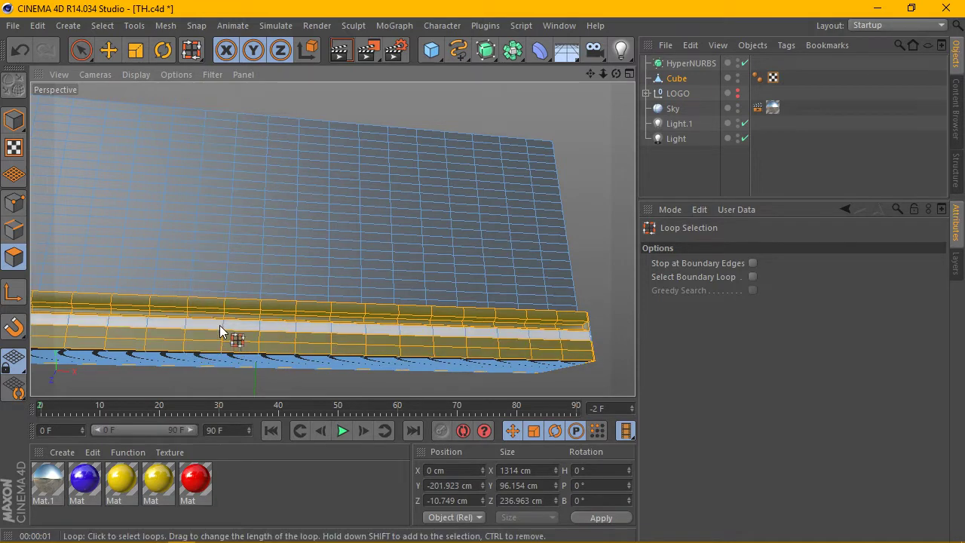
shift+click(219, 325)
mouse_move(235, 316)
alt+mouse_down()
mouse_move(602, 103)
mouse_move(331, 238)
alt+mouse_up()
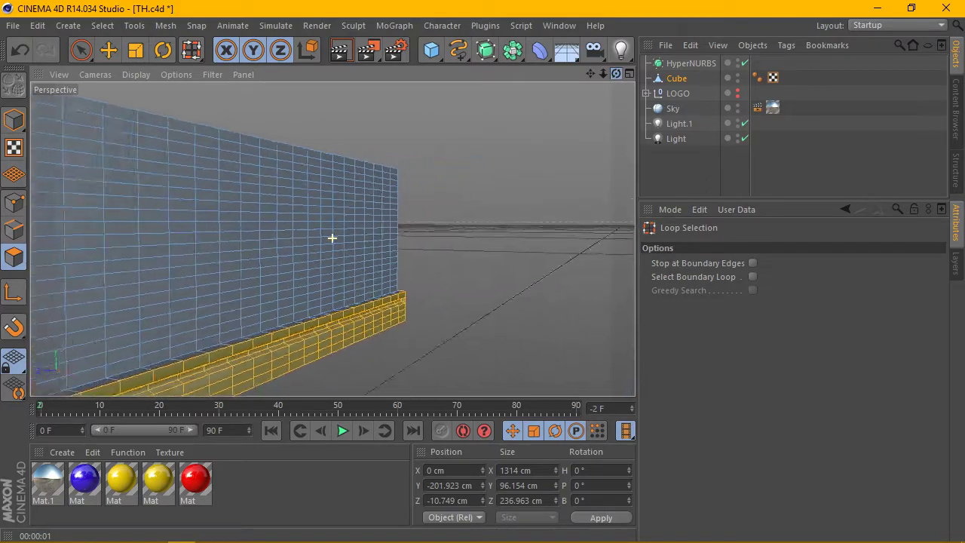
drag(616, 73, 617, 73)
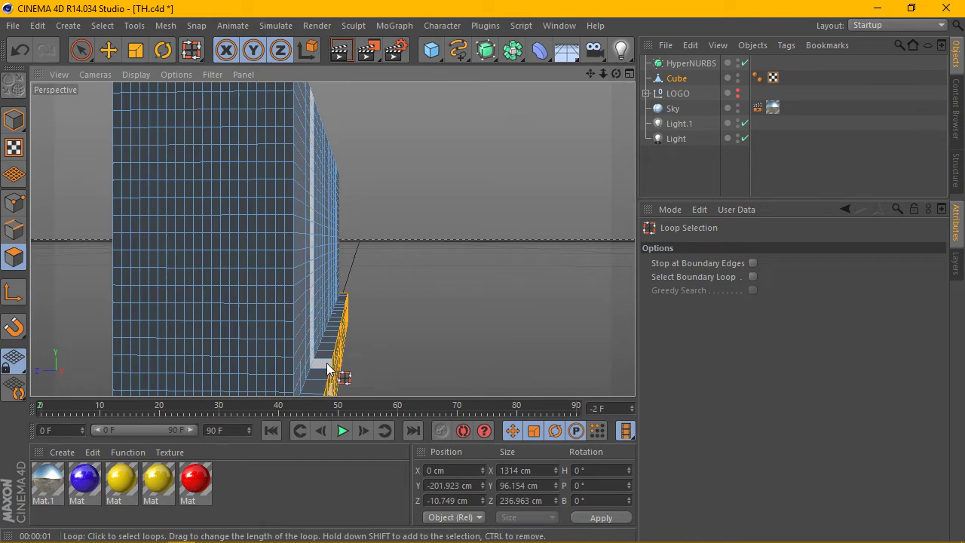
scroll(324, 360, down, 3)
scroll(324, 361, down, 2)
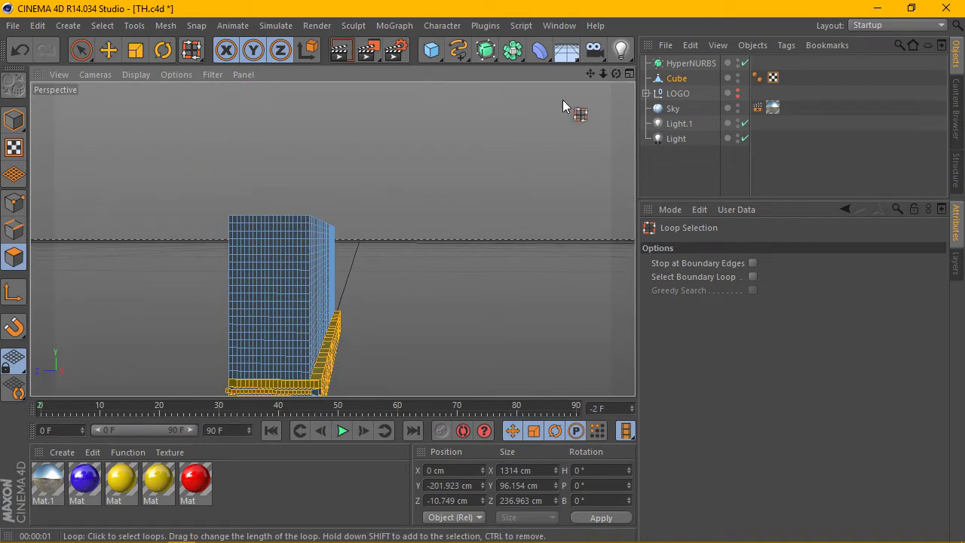
drag(617, 73, 616, 73)
alt+drag(331, 238, 331, 238)
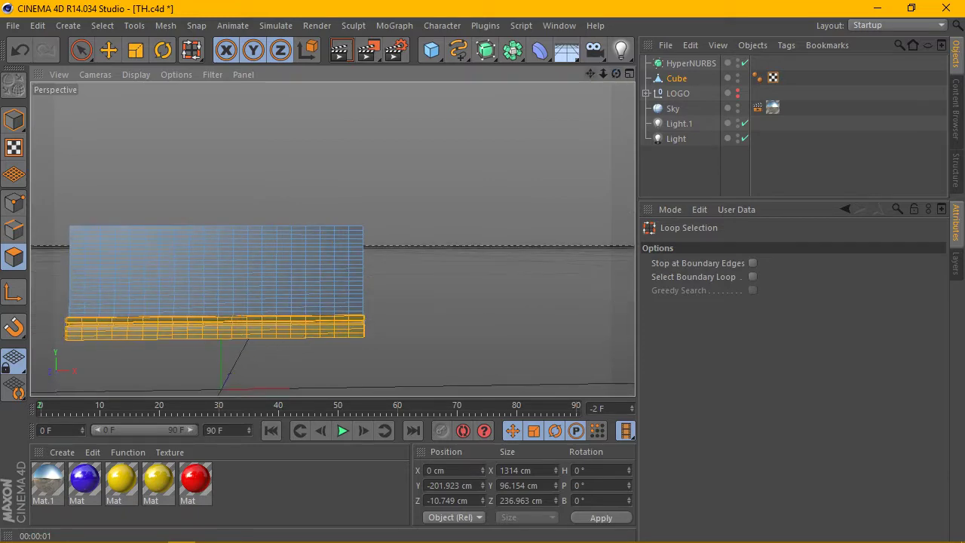
scroll(268, 332, up, 1)
scroll(268, 331, up, 3)
scroll(268, 329, up, 2)
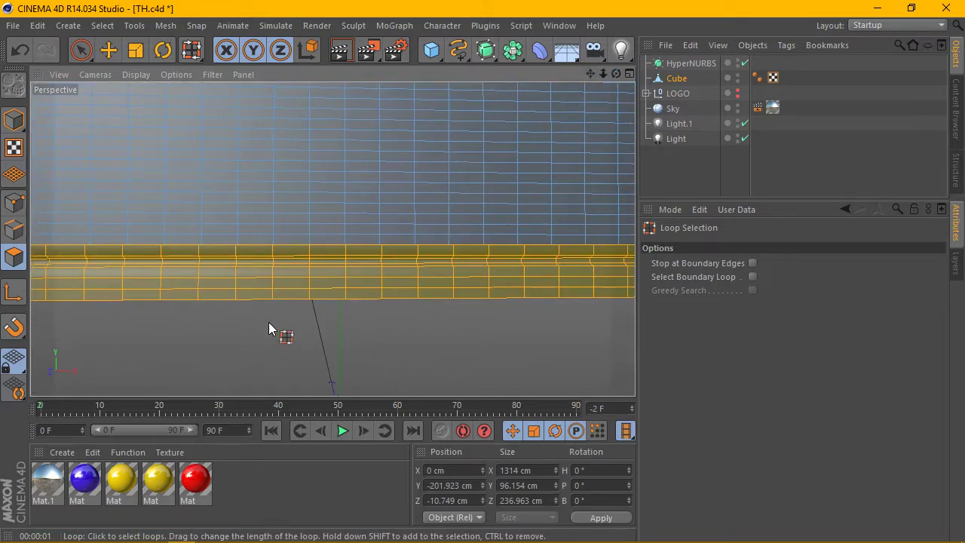
Step: Create Mat.2 with pure white 255/255/255 colour and apply it to the ledge polygons
key(F9)
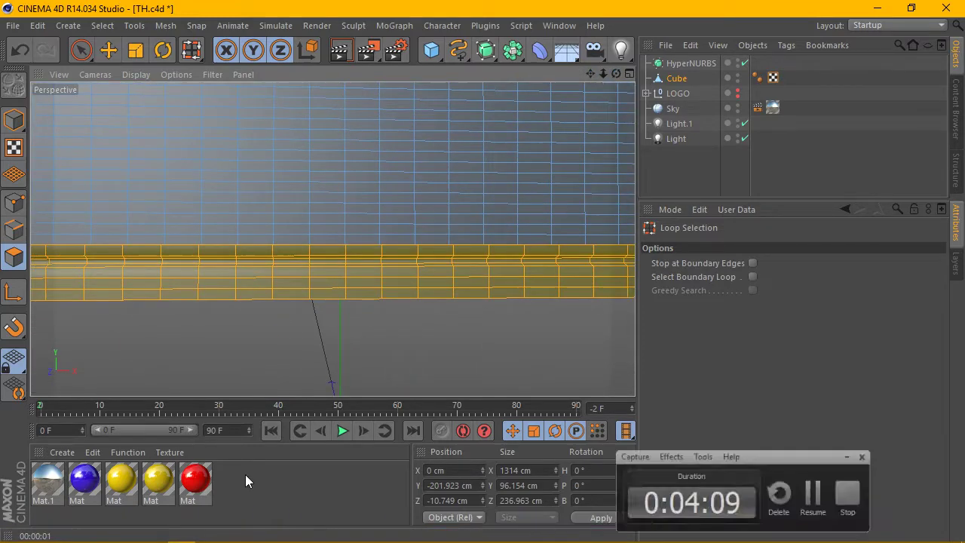
double_click(245, 480)
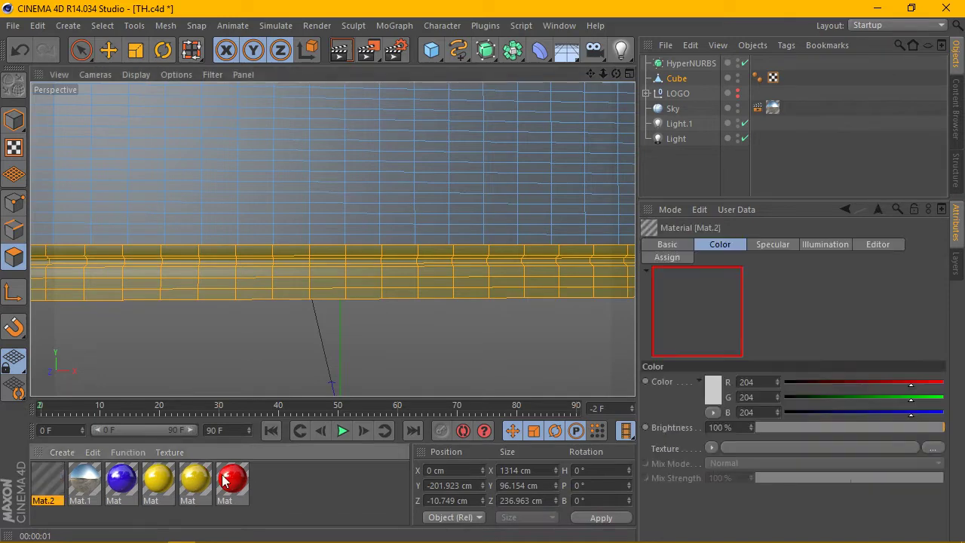
double_click(40, 475)
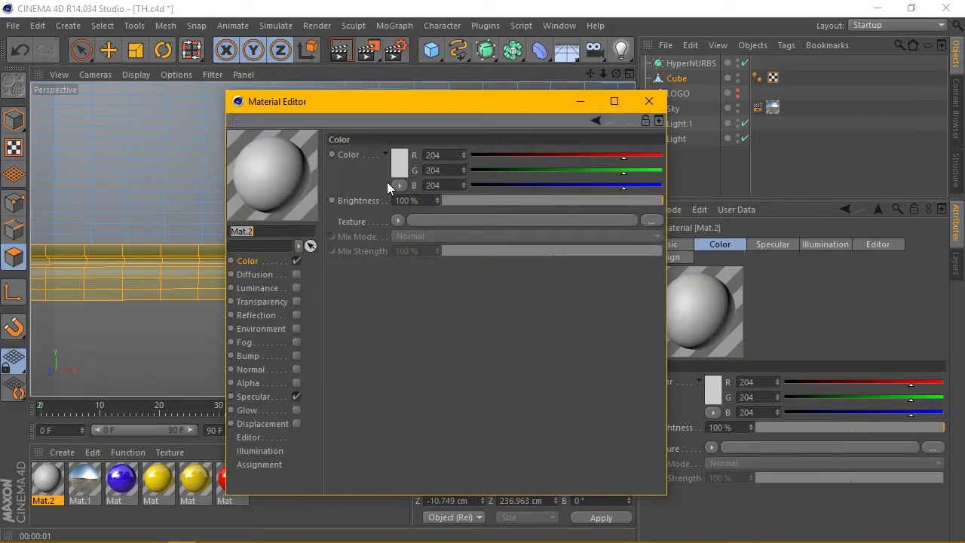
click(399, 162)
drag(332, 124, 280, 105)
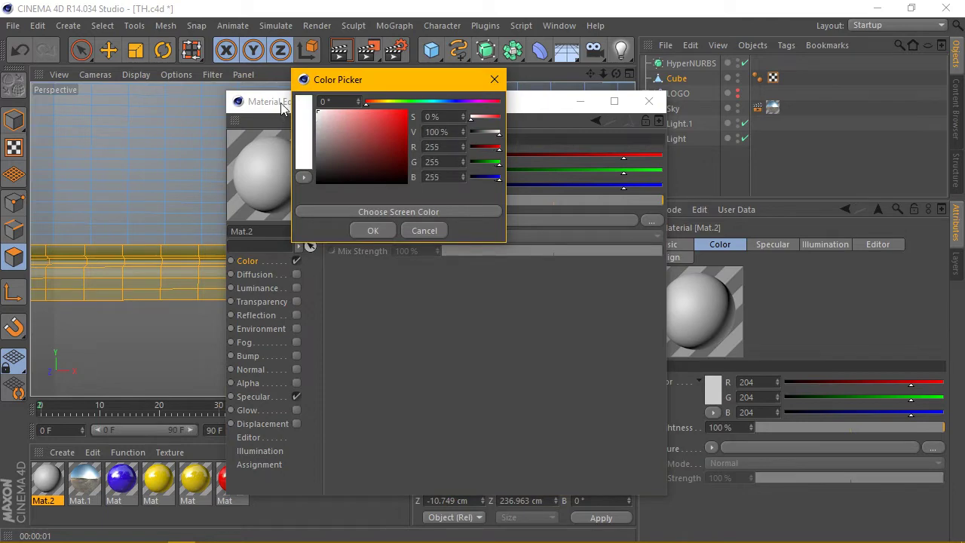
click(392, 229)
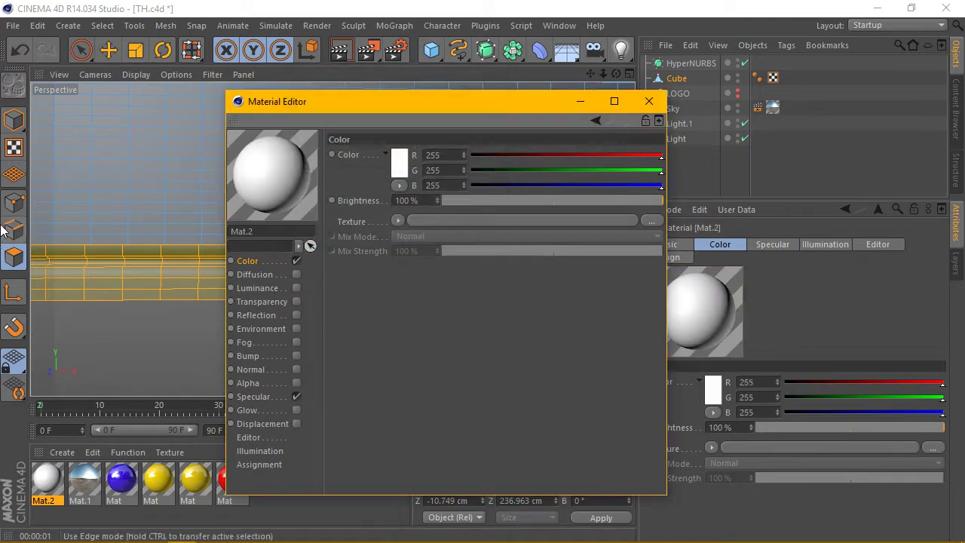
click(648, 101)
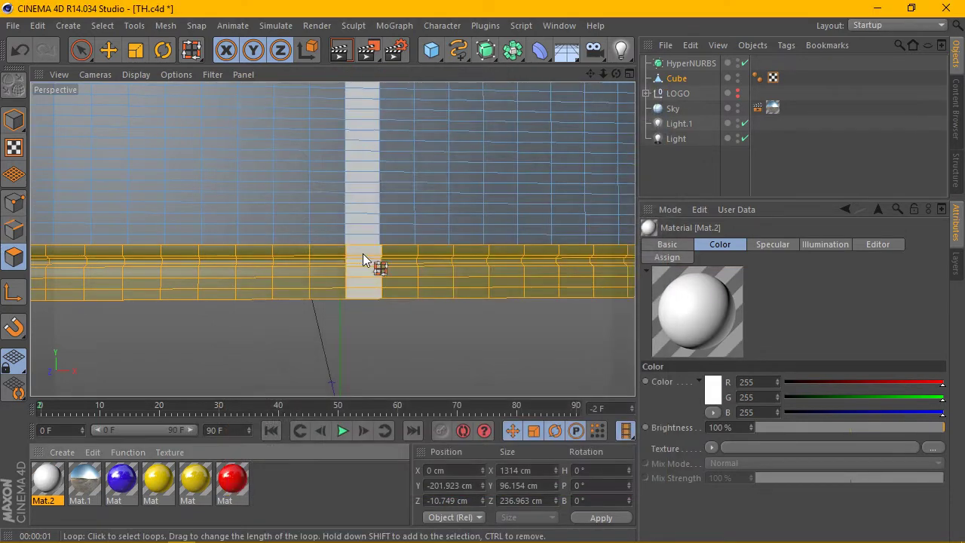
drag(185, 287, 184, 288)
scroll(185, 301, down, 3)
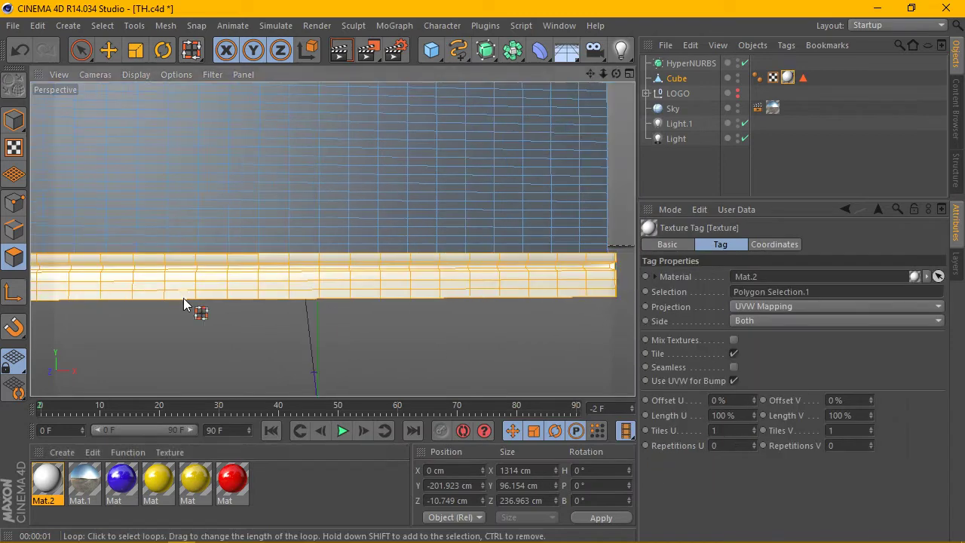
Step: Invert the polygon selection so the upper wall polygons are selected
mouse_move(603, 89)
alt+mouse_down()
mouse_move(595, 86)
mouse_move(607, 80)
alt+mouse_up()
scroll(484, 146, up, 1)
scroll(377, 207, up, 1)
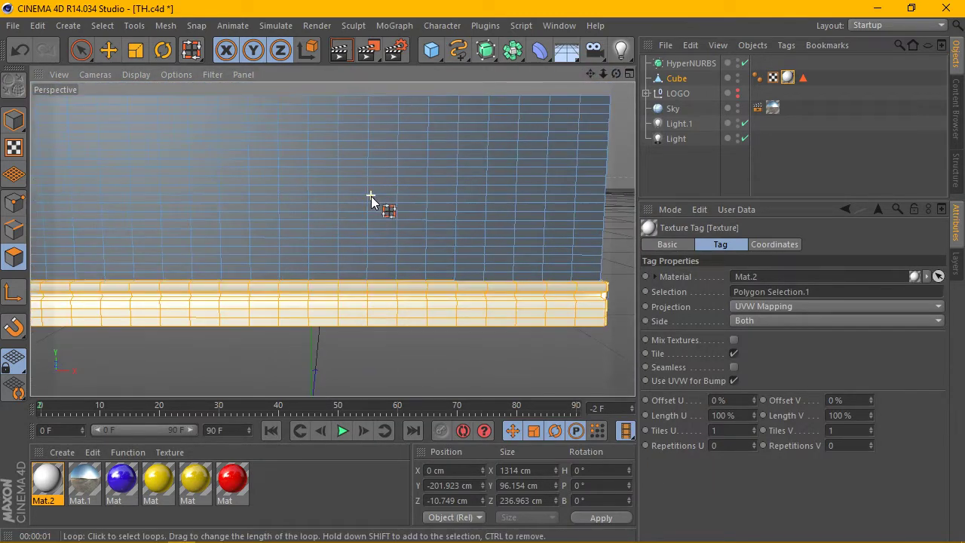
click(102, 25)
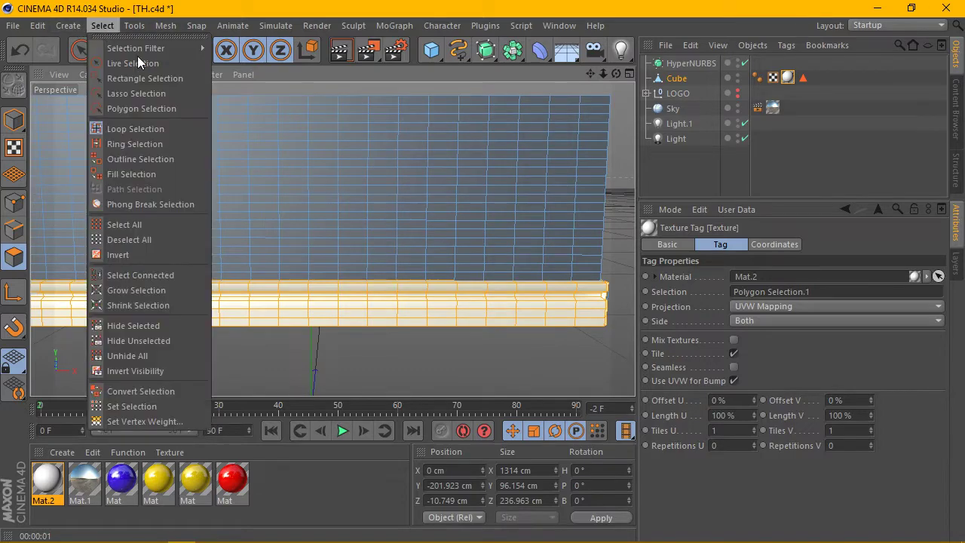
click(131, 252)
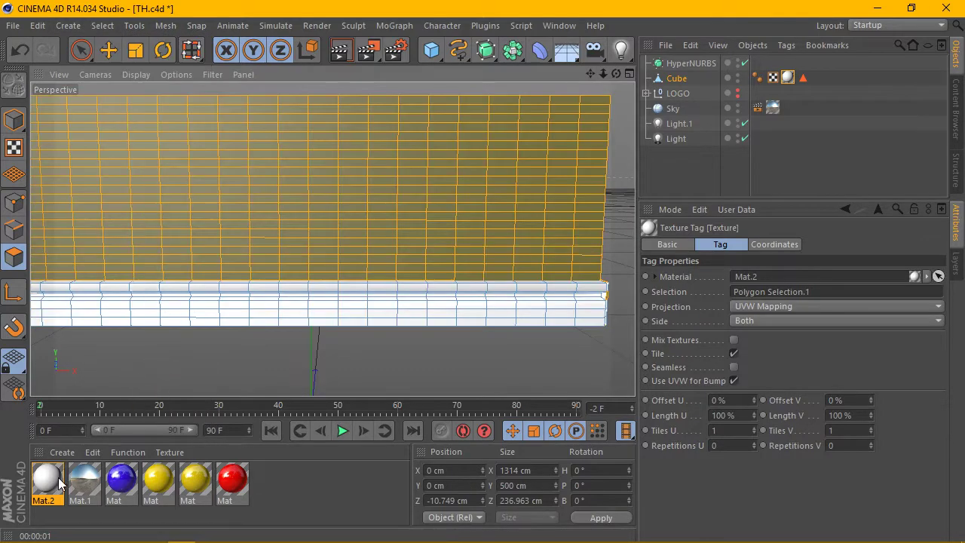
Step: Duplicate Mat.2, colour the copy light grey (RGB 213), and apply it to the upper wall
ctrl+drag(47, 479, 83, 479)
double_click(83, 483)
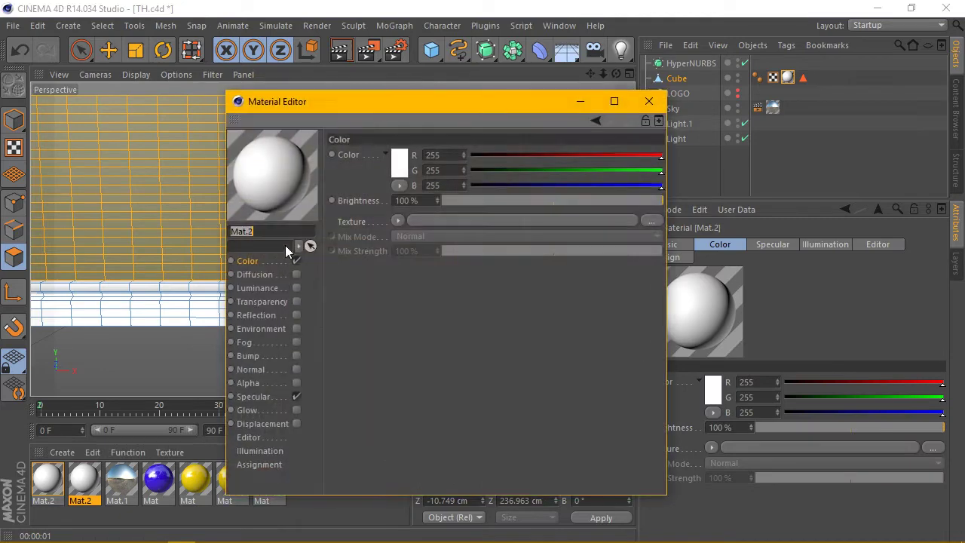
click(400, 162)
drag(338, 127, 370, 169)
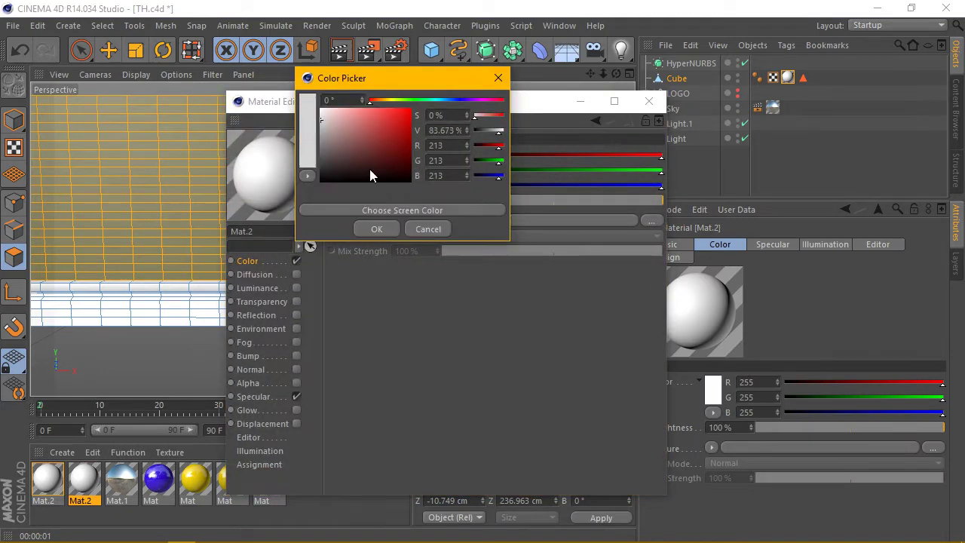
click(383, 227)
click(648, 103)
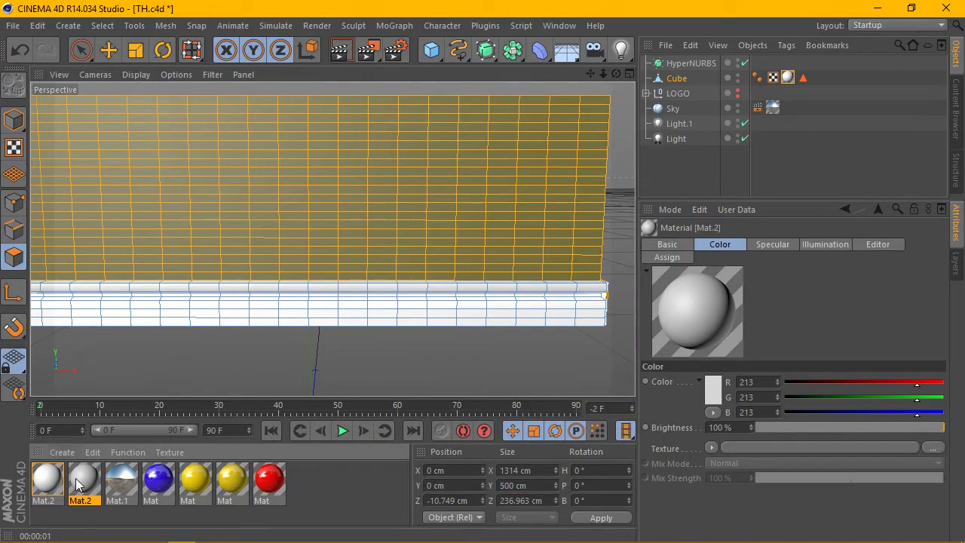
drag(245, 187, 245, 188)
scroll(301, 225, down, 2)
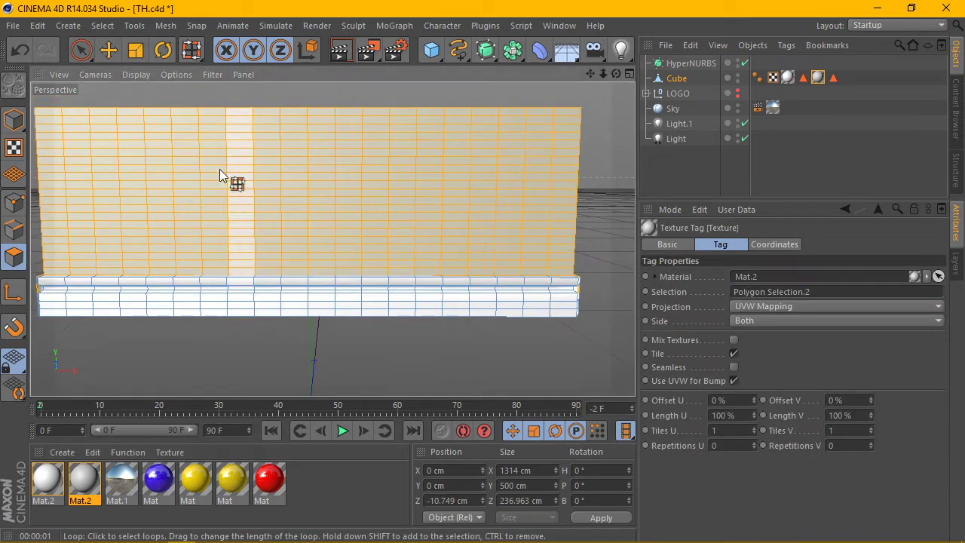
Step: Return to Model mode with the Move tool, set Gouraud Shading display, and render a preview
click(14, 121)
click(109, 51)
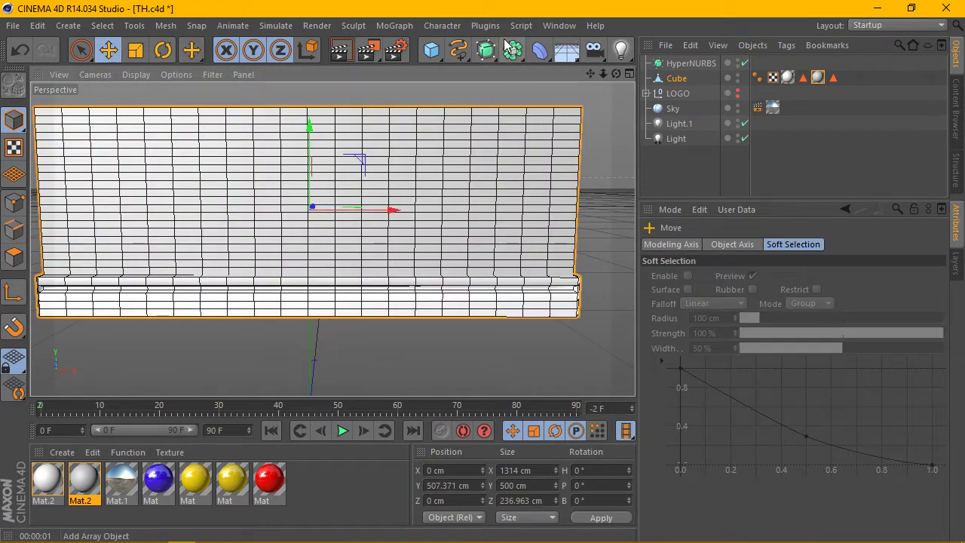
click(104, 75)
mouse_move(116, 97)
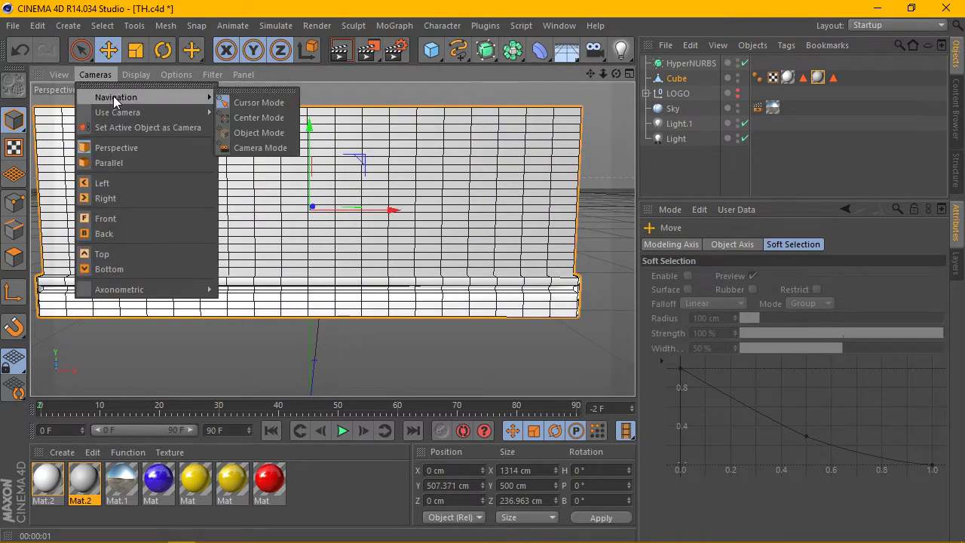
click(141, 100)
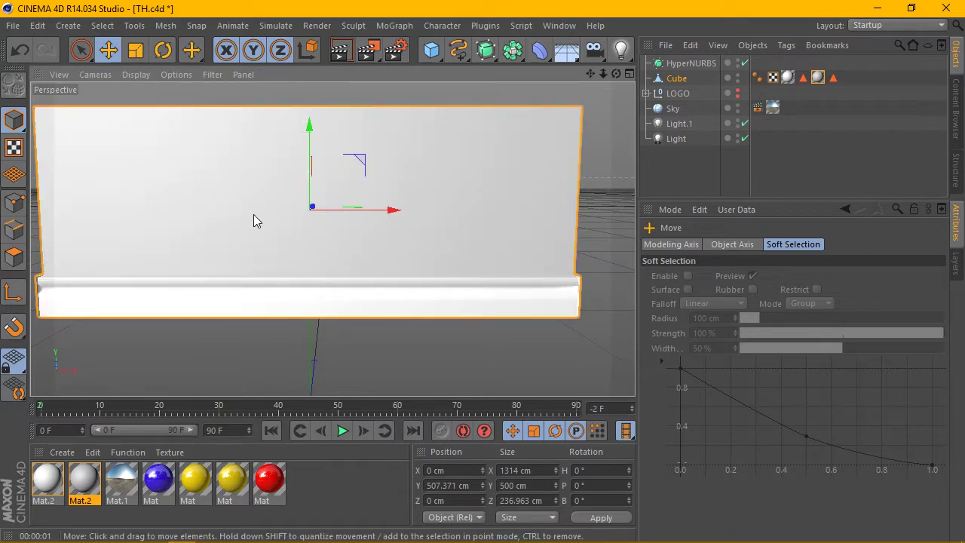
click(340, 51)
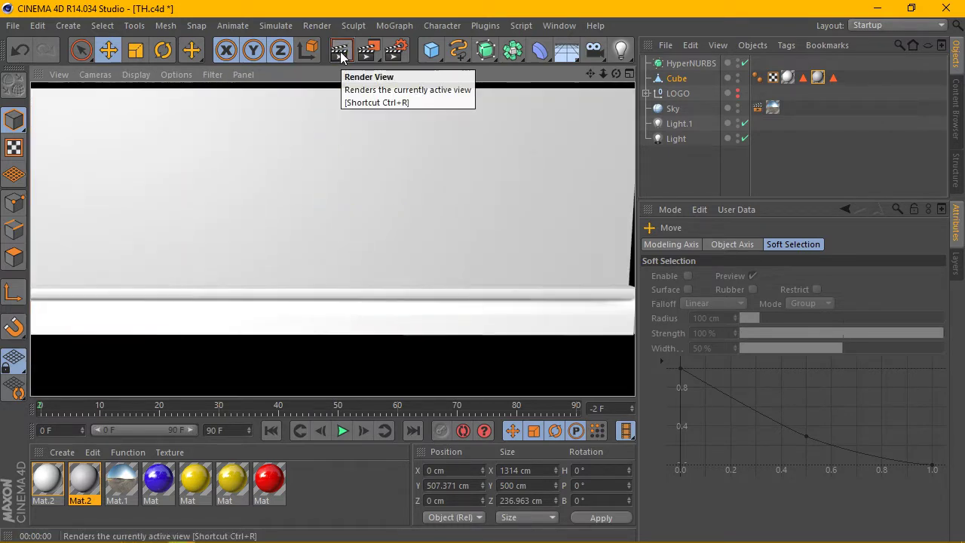
Step: Parent the Cube under HyperNURBS, then orbit front-on and render to check the rounded wall
click(673, 79)
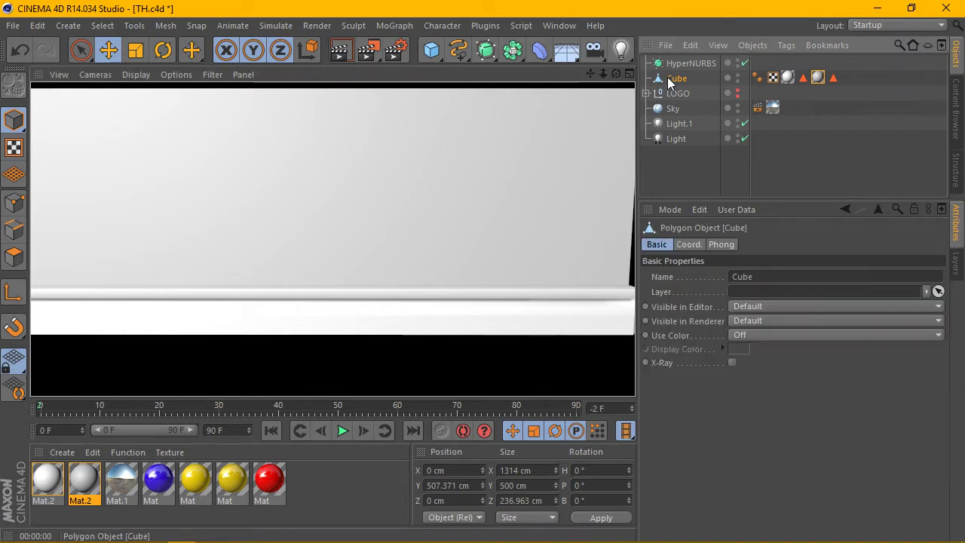
drag(683, 64, 681, 65)
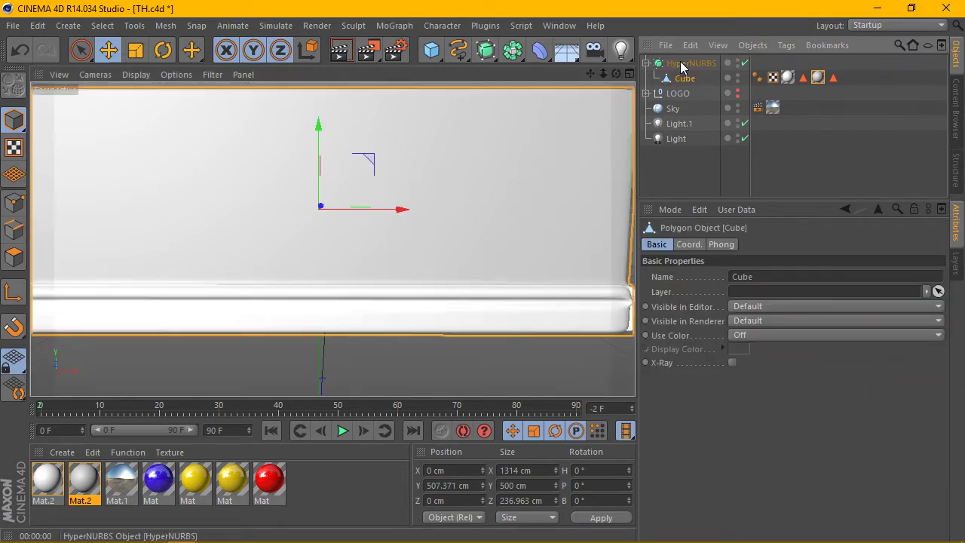
click(340, 51)
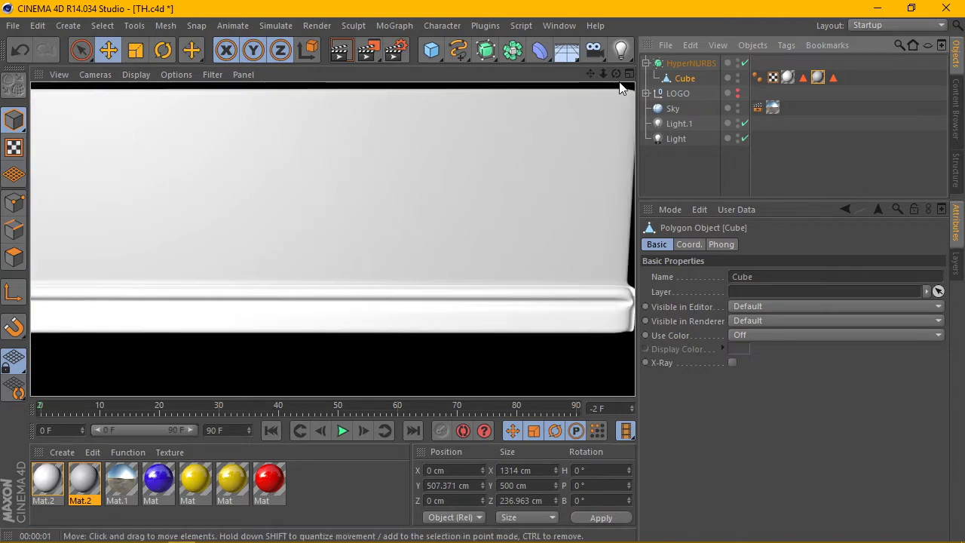
drag(615, 74, 332, 238)
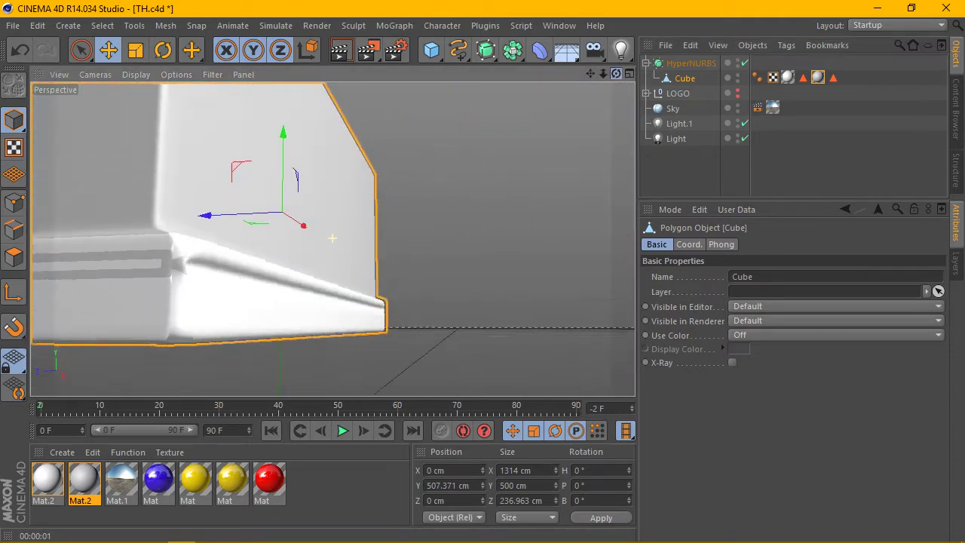
drag(332, 238, 622, 82)
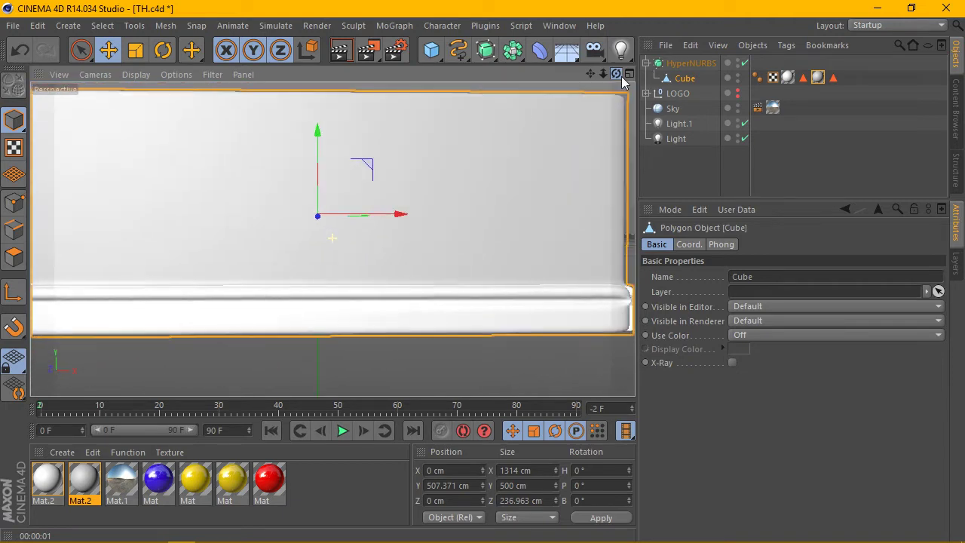
scroll(354, 211, down, 2)
click(341, 51)
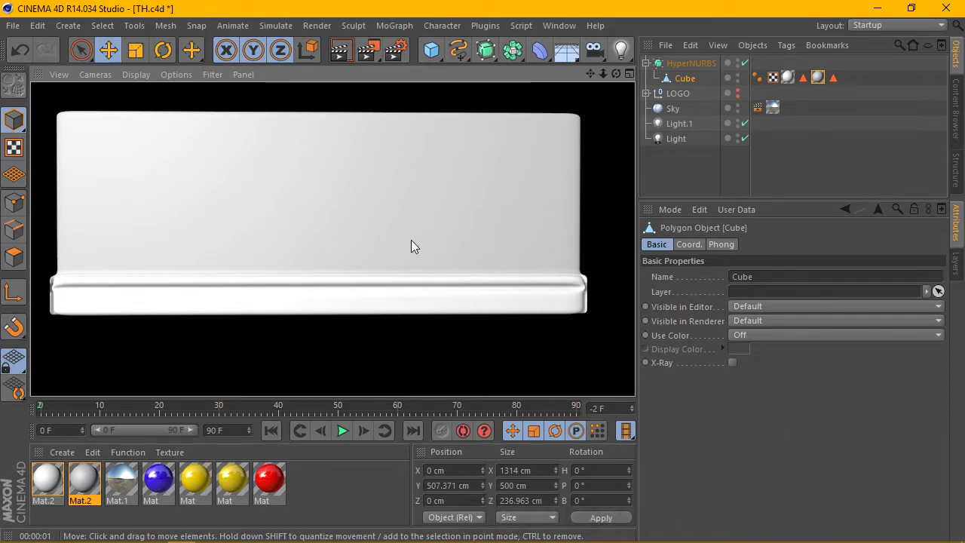
click(288, 216)
drag(616, 73, 571, 79)
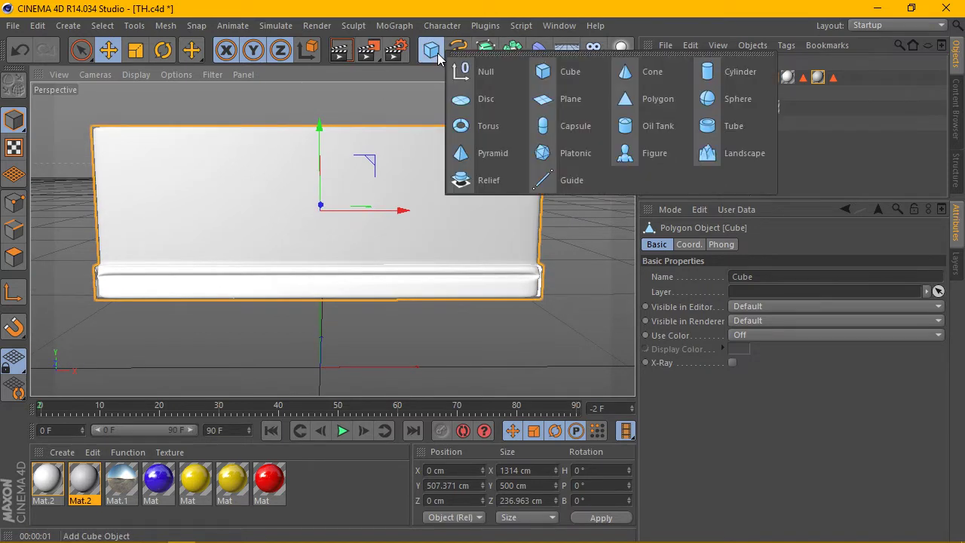
Step: Add a floor Plane at Y 194.045 cm, scale it to 1762.599 cm square, and reopen Mat.2
drag(437, 59, 561, 94)
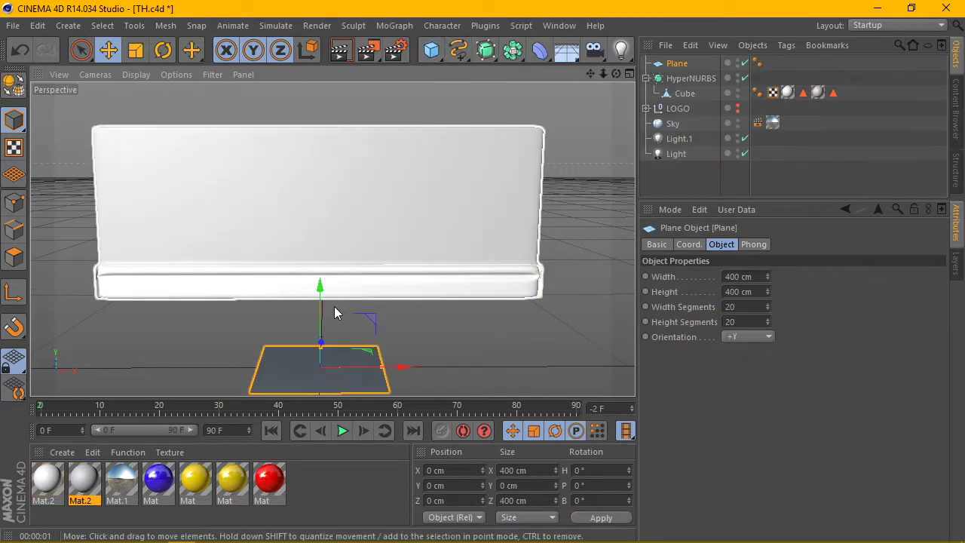
drag(321, 307, 321, 253)
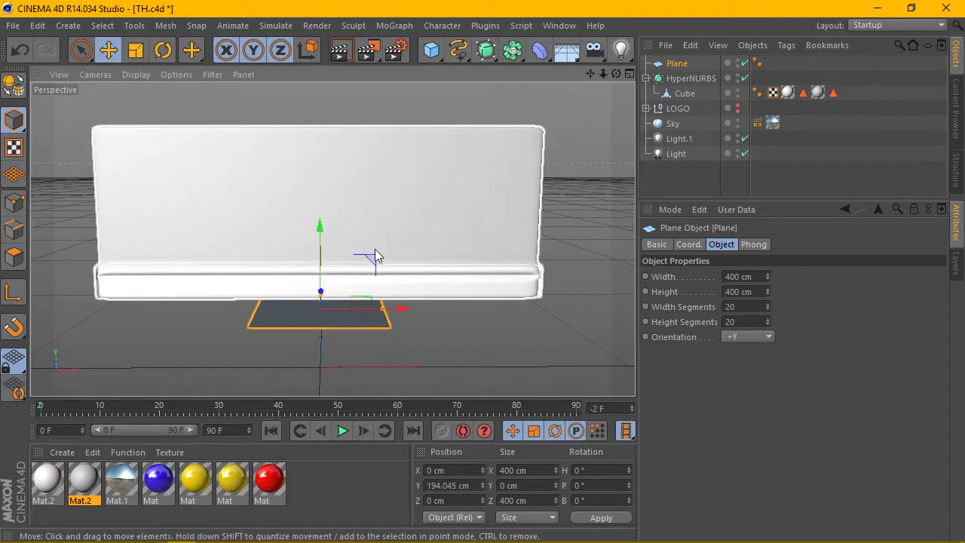
click(136, 50)
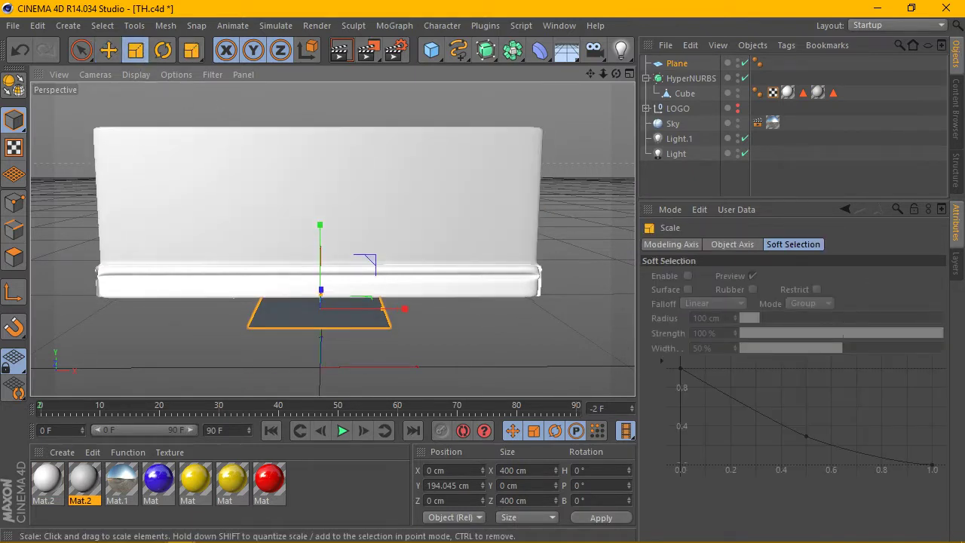
drag(474, 276, 543, 276)
drag(476, 307, 521, 308)
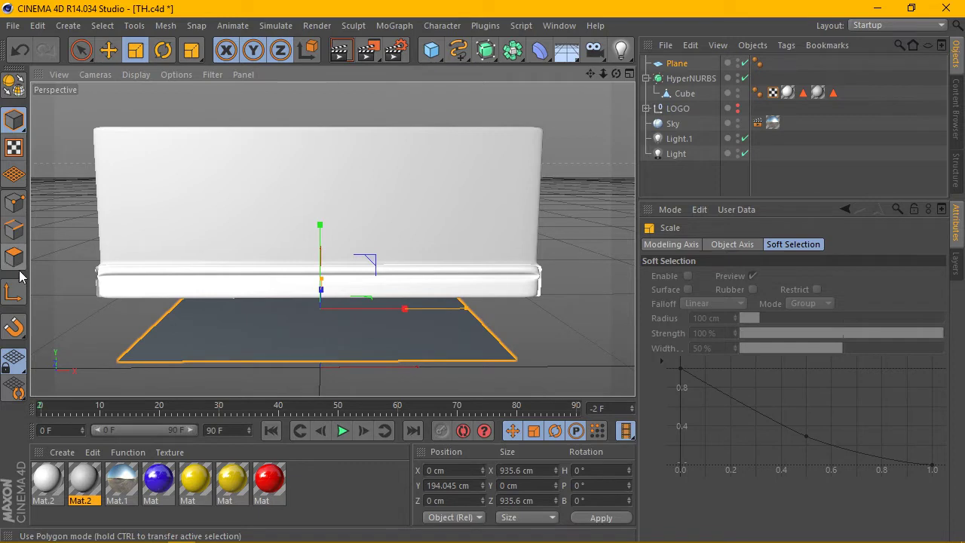
drag(452, 338, 505, 337)
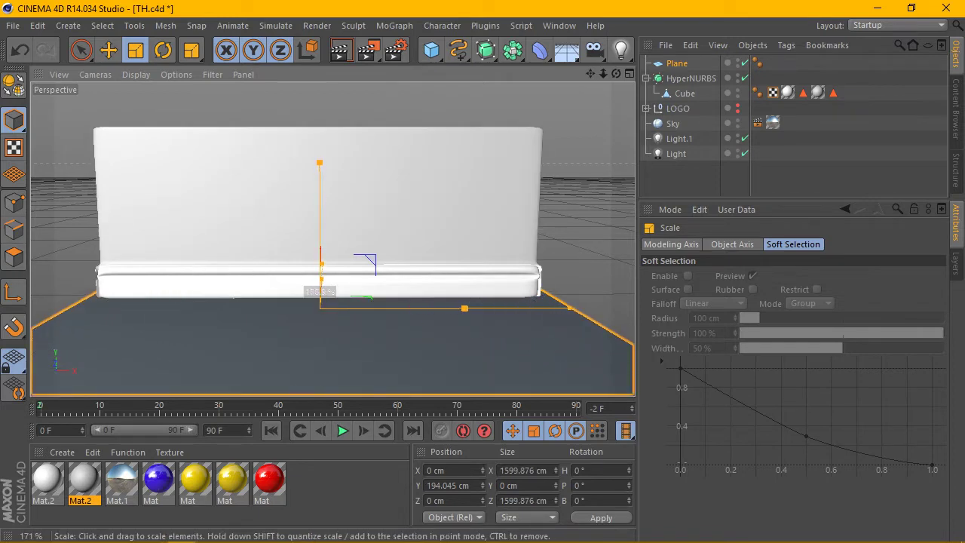
drag(303, 339, 383, 340)
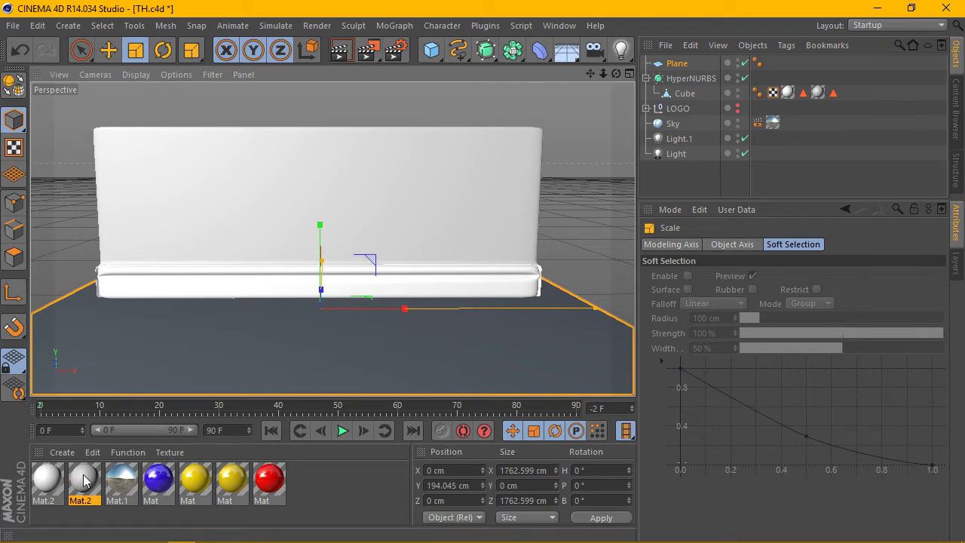
drag(85, 483, 412, 217)
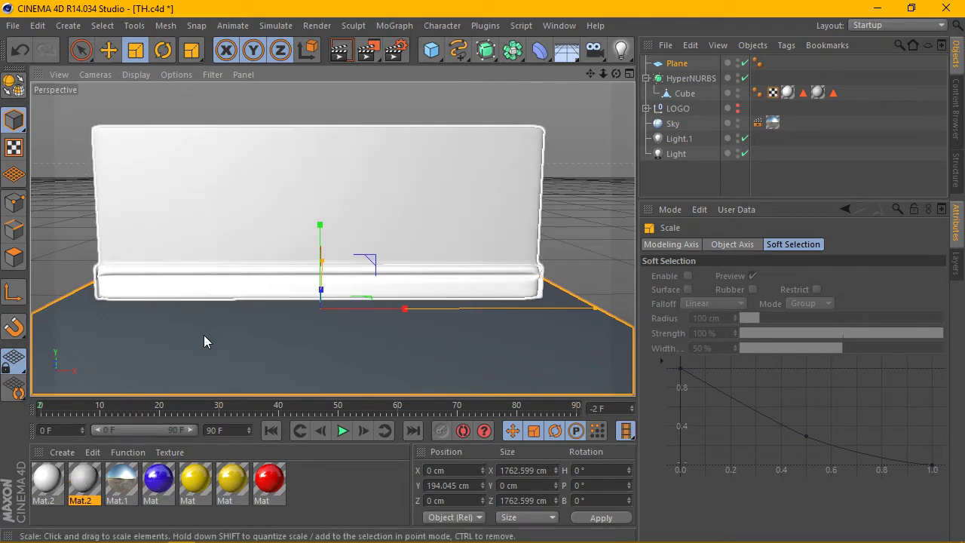
double_click(83, 480)
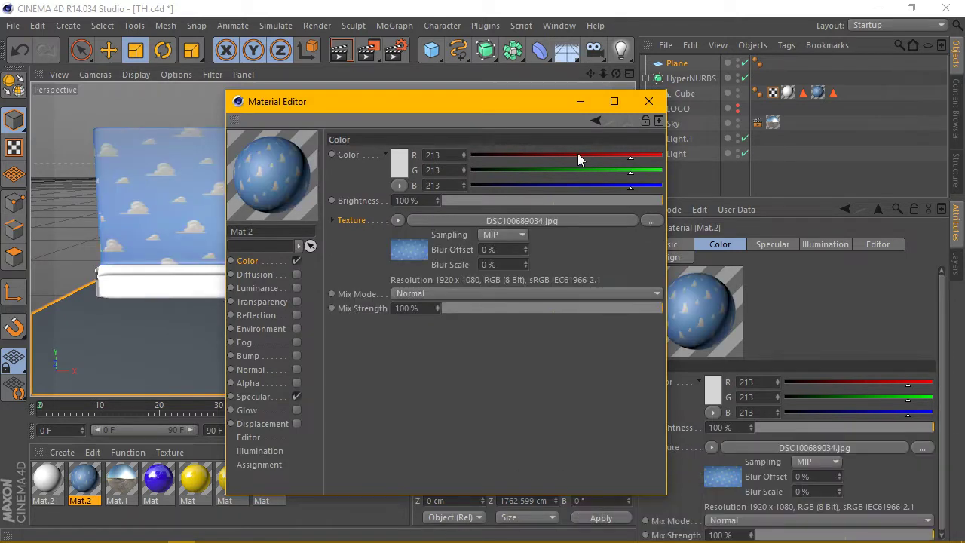
Step: Close the Material Editor and frame the cloud-papered wall in the viewport
click(649, 101)
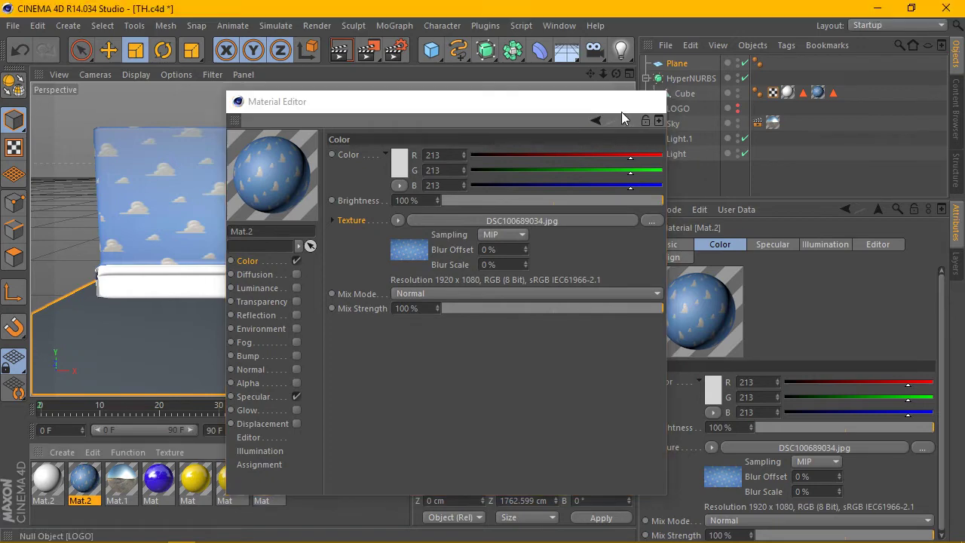
scroll(355, 244, up, 2)
scroll(344, 252, up, 2)
scroll(360, 220, up, 2)
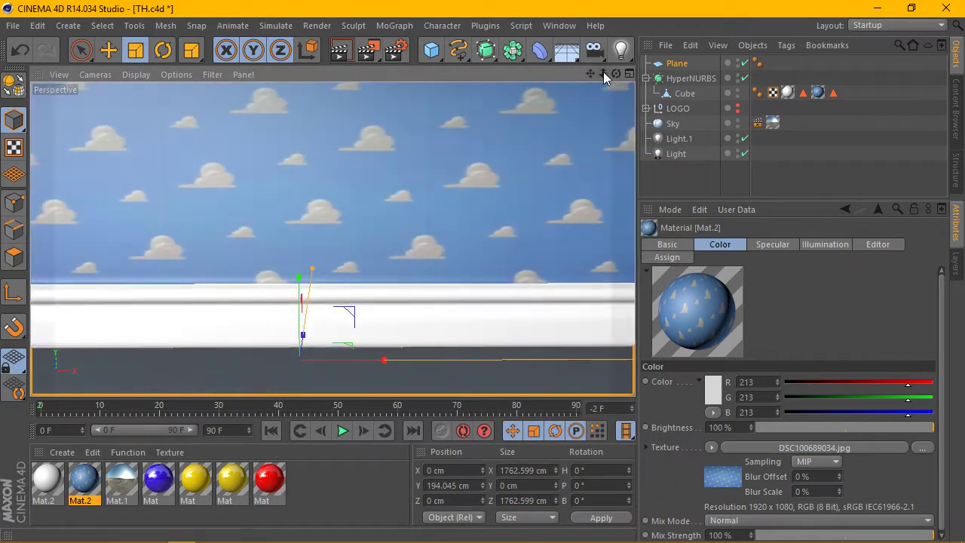
drag(603, 71, 332, 238)
drag(594, 76, 597, 94)
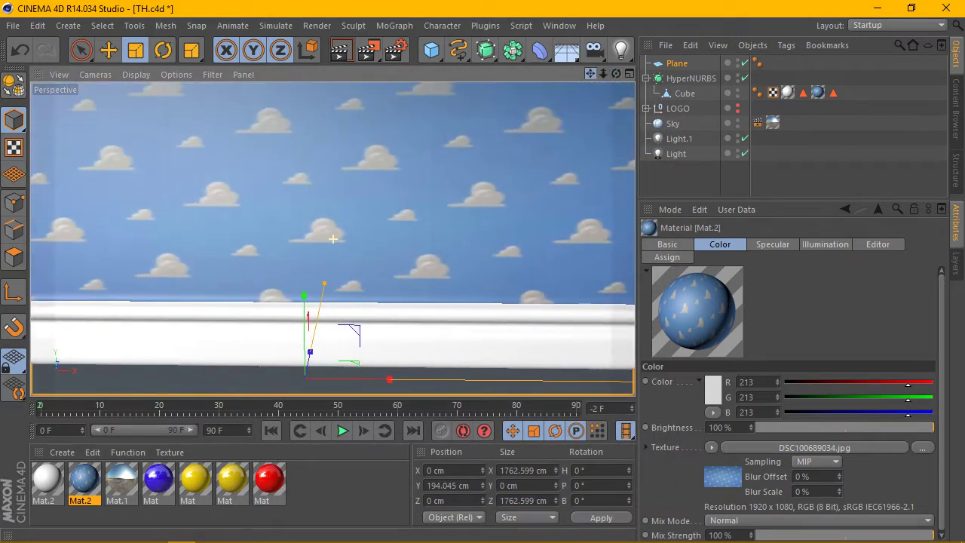
Step: Switch off the specular shine on Mat.2
double_click(83, 480)
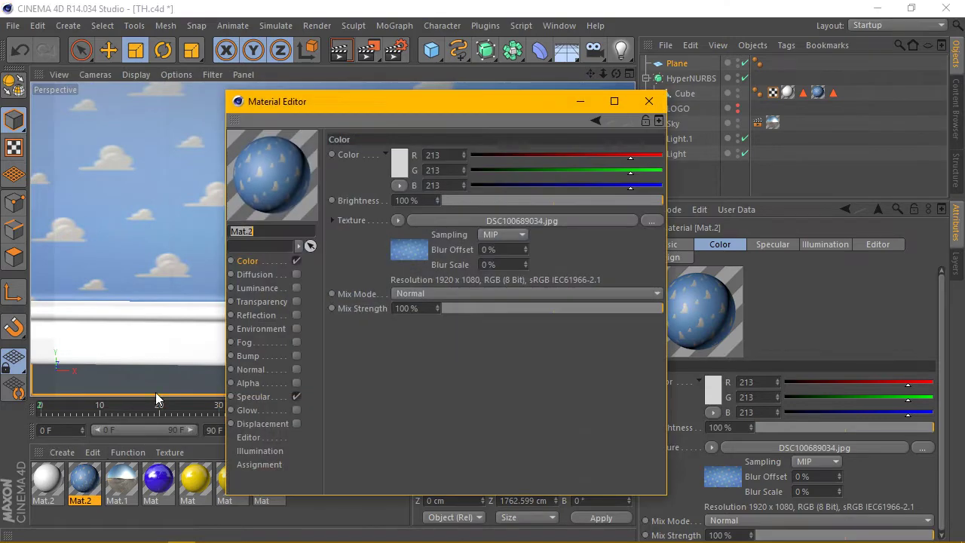
click(296, 395)
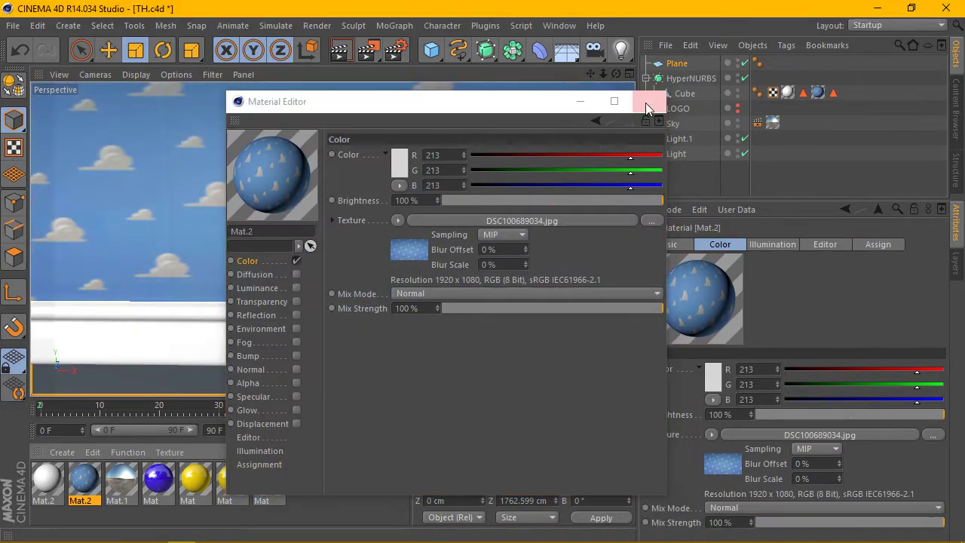
click(648, 101)
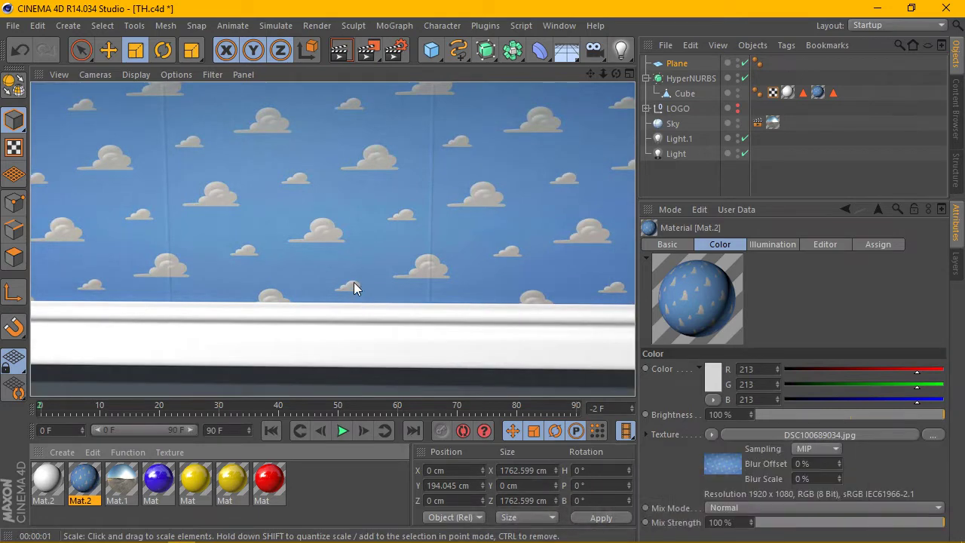
Step: Create new material Mat.3 with texture-2832598_960_720.jpg wood image as its colour texture
click(44, 475)
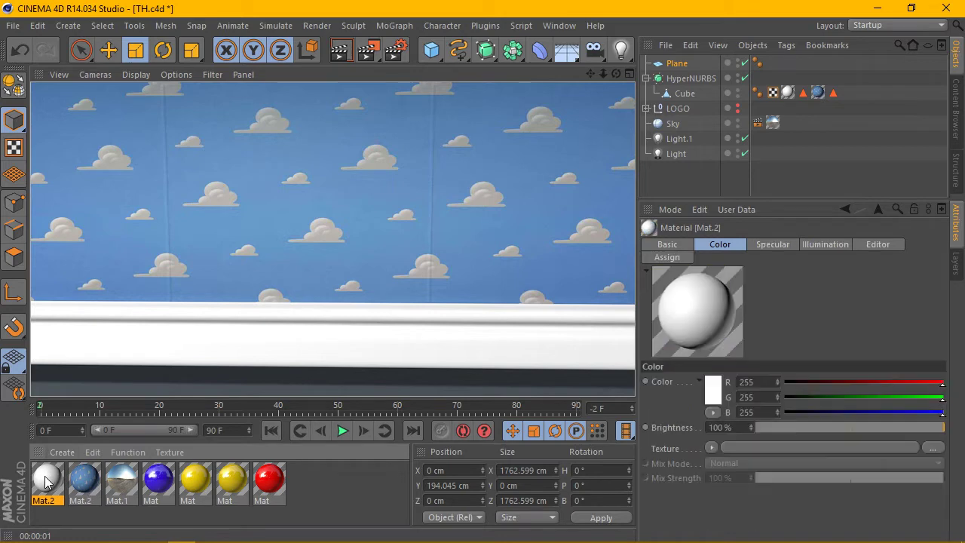
click(65, 451)
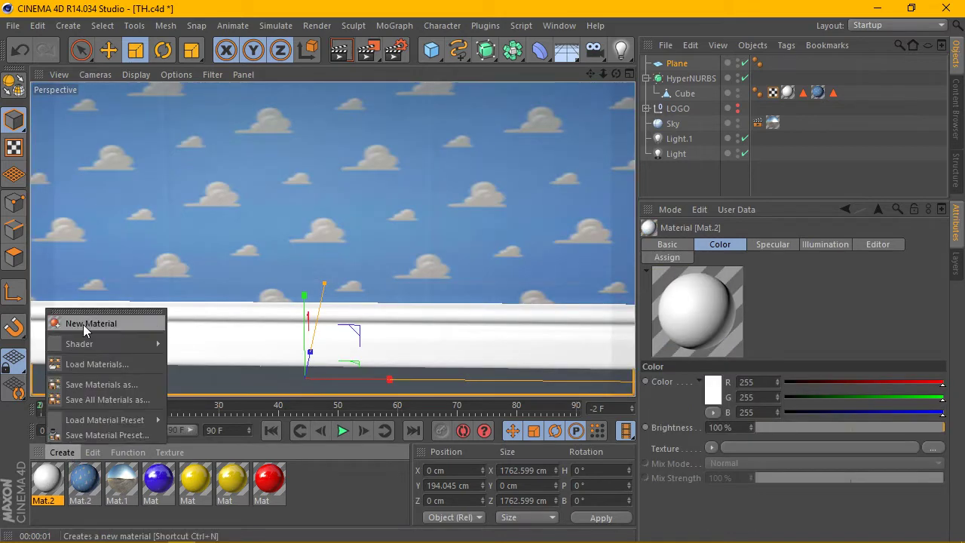
click(82, 324)
double_click(47, 479)
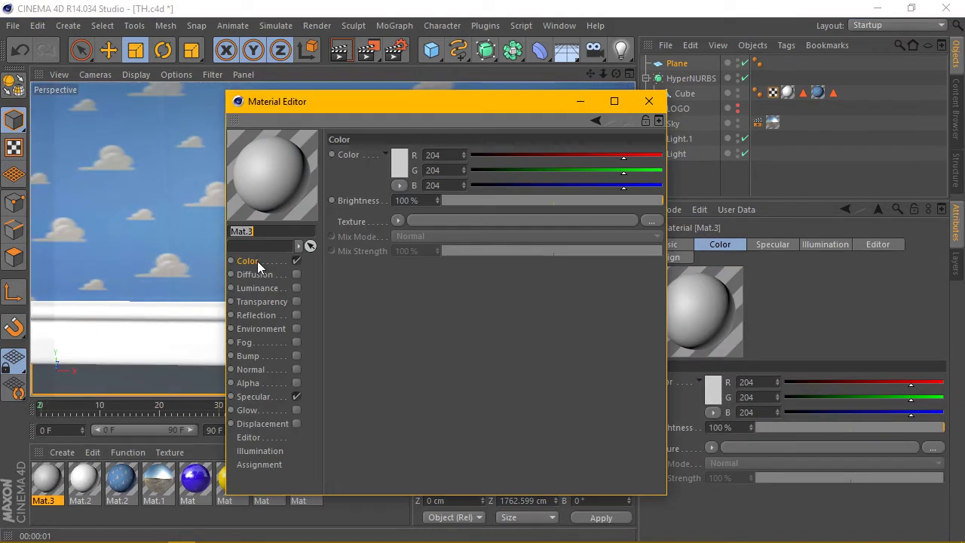
click(653, 217)
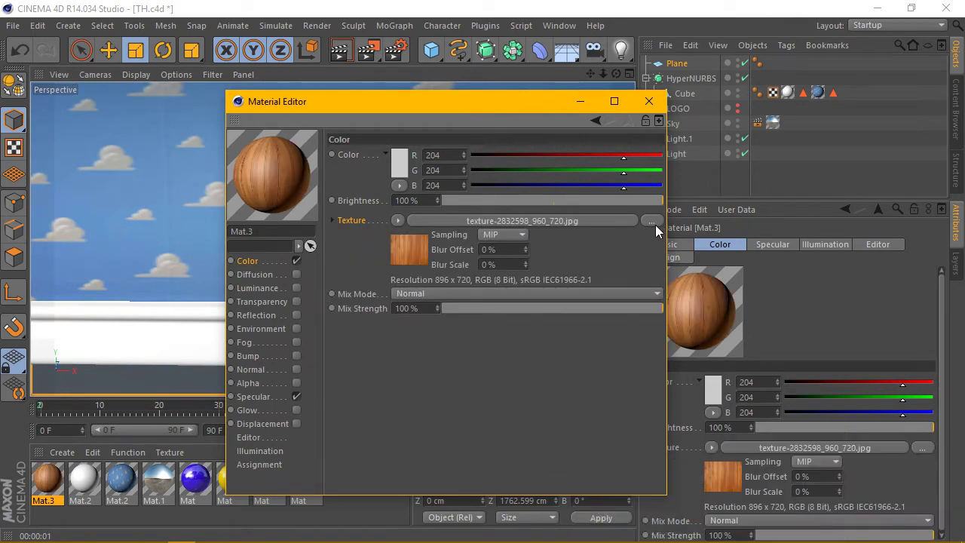
click(649, 102)
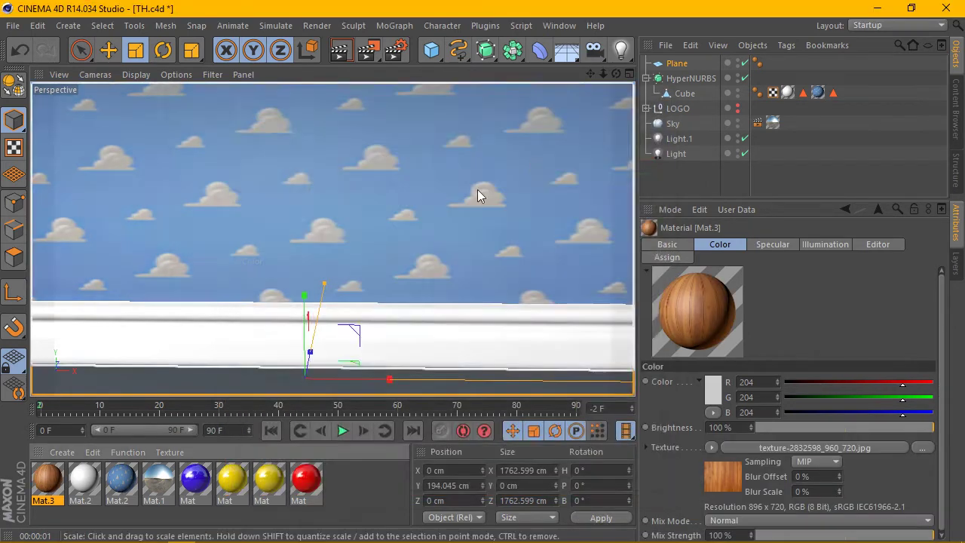
Step: Frame the whole wall and apply wood material Mat.3 to the floor Plane
drag(590, 74, 590, 79)
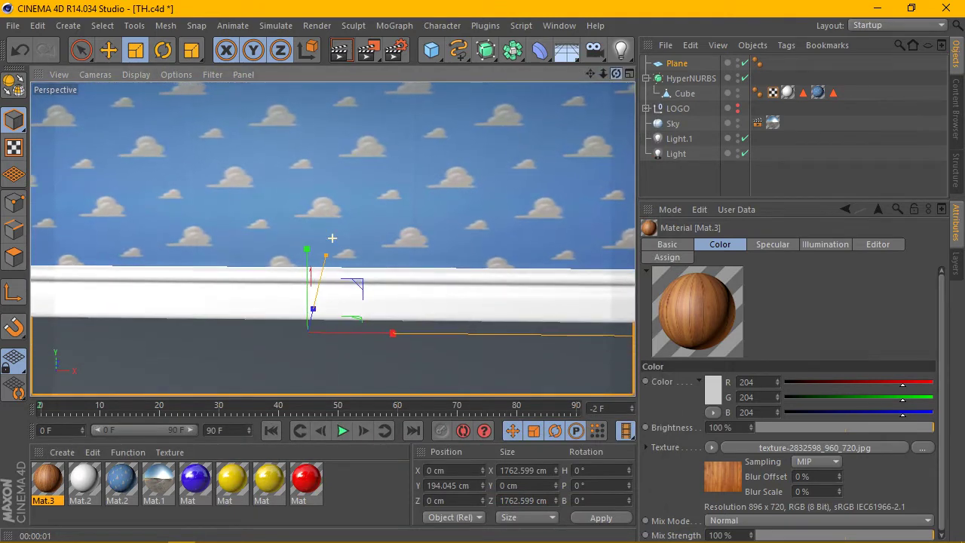
scroll(468, 217, down, 2)
scroll(469, 217, down, 2)
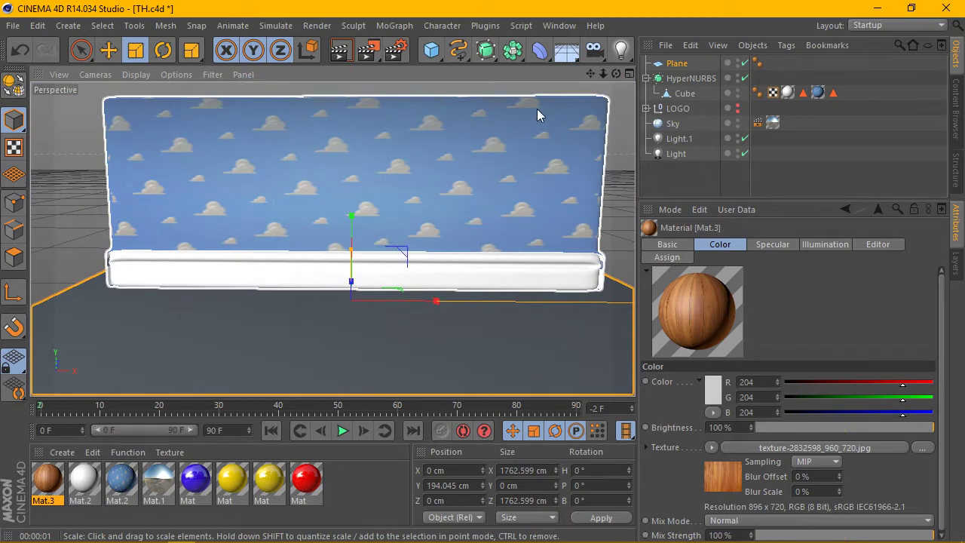
drag(589, 72, 563, 73)
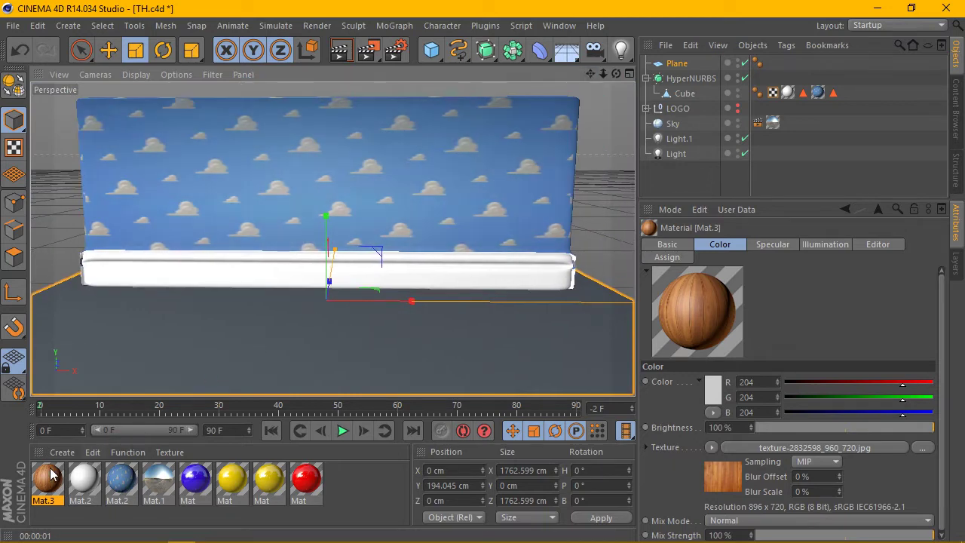
drag(47, 480, 176, 346)
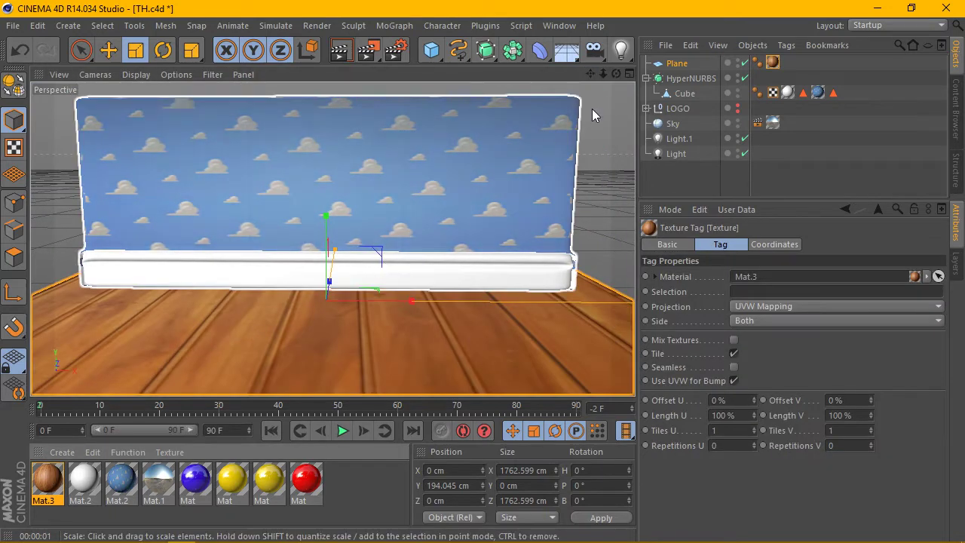
scroll(370, 271, up, 1)
Step: Render a preview of the scene and return to the editable view
scroll(345, 289, up, 1)
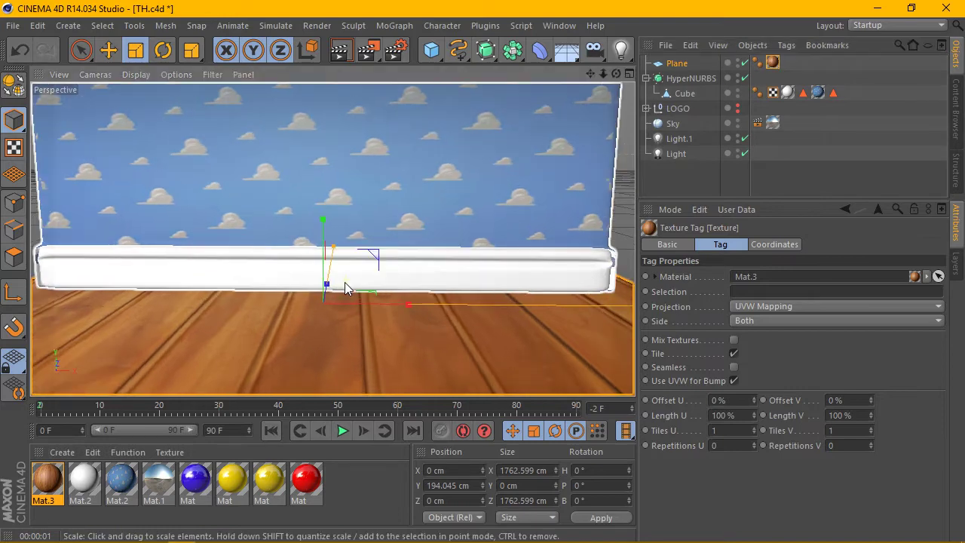
click(342, 50)
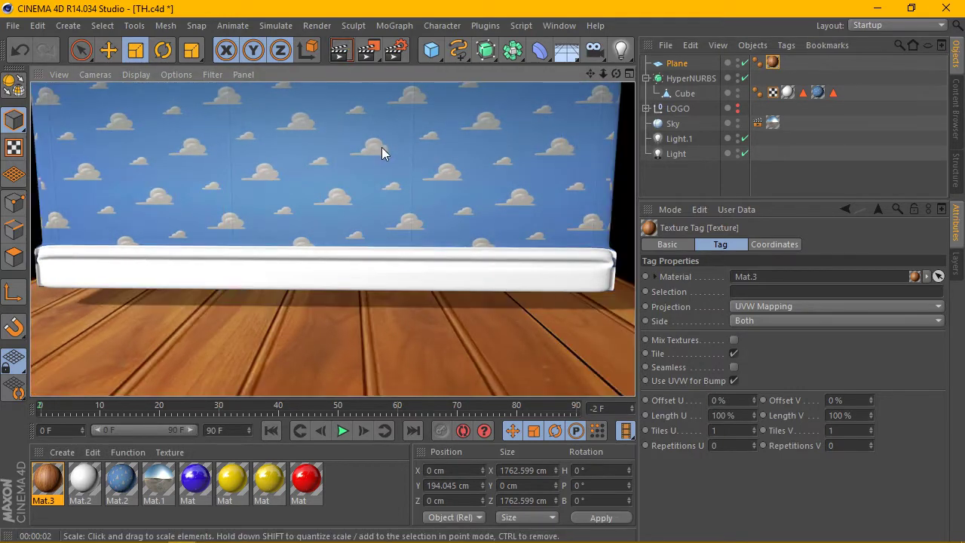
click(319, 274)
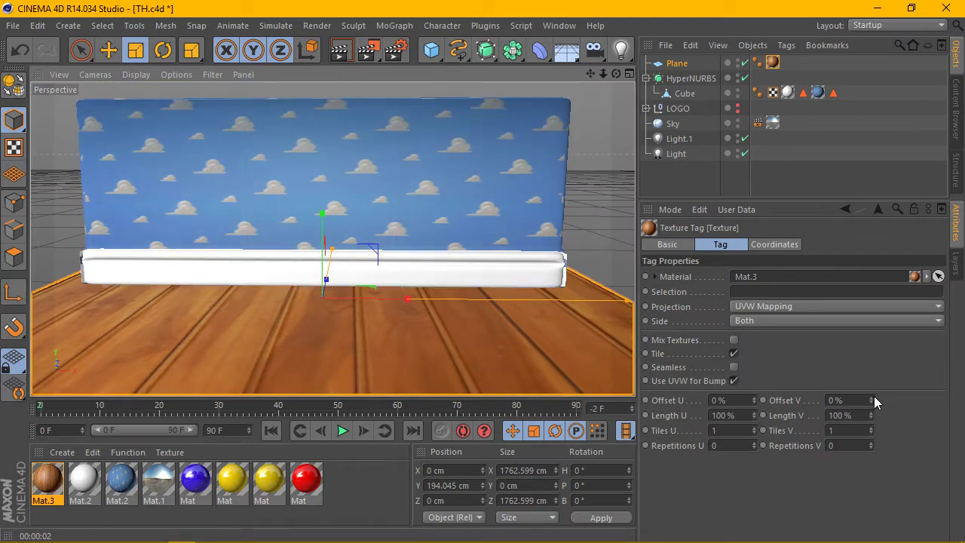
Step: Adjust the floor Texture Tag's mapping values, settling on Length U 50% (Tiles U 2)
drag(874, 398, 873, 385)
key(ctrl+z)
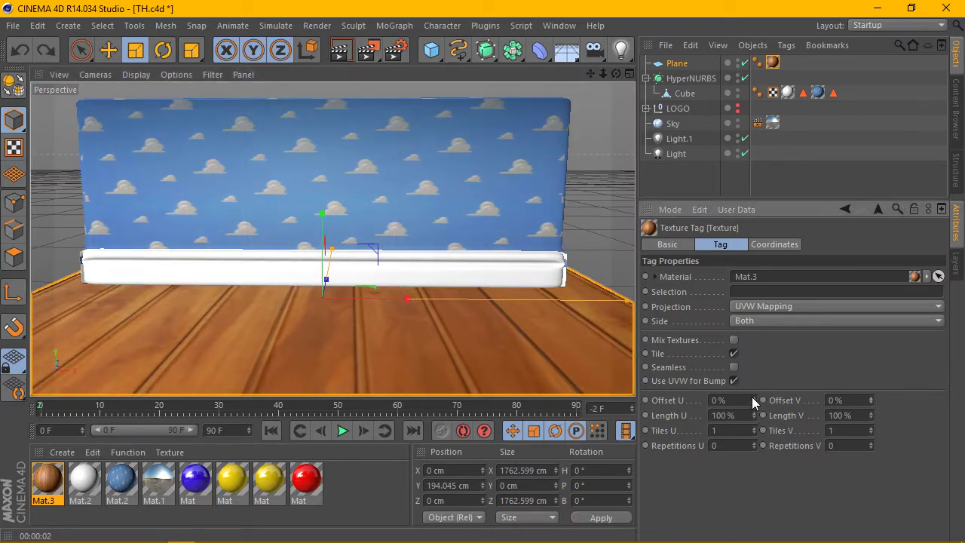
drag(754, 400, 754, 350)
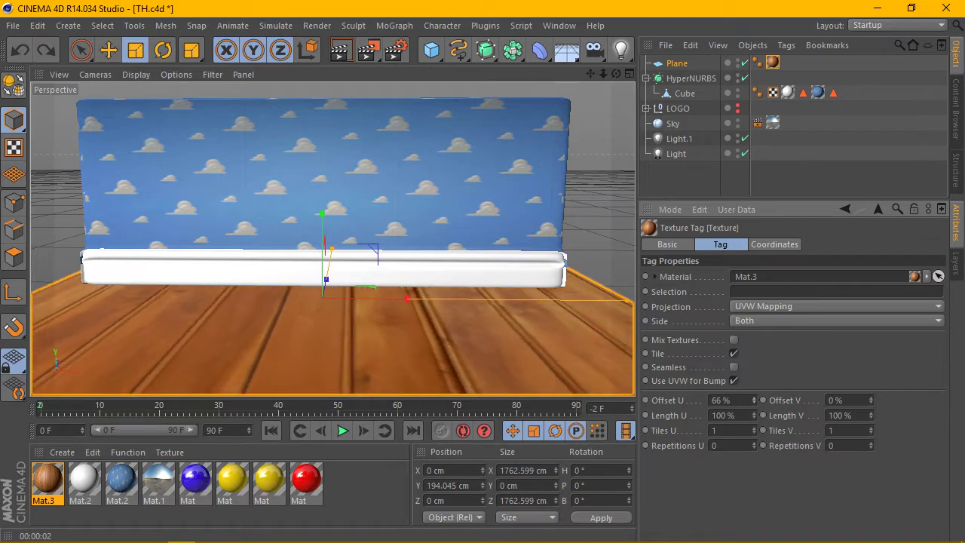
drag(753, 404, 754, 490)
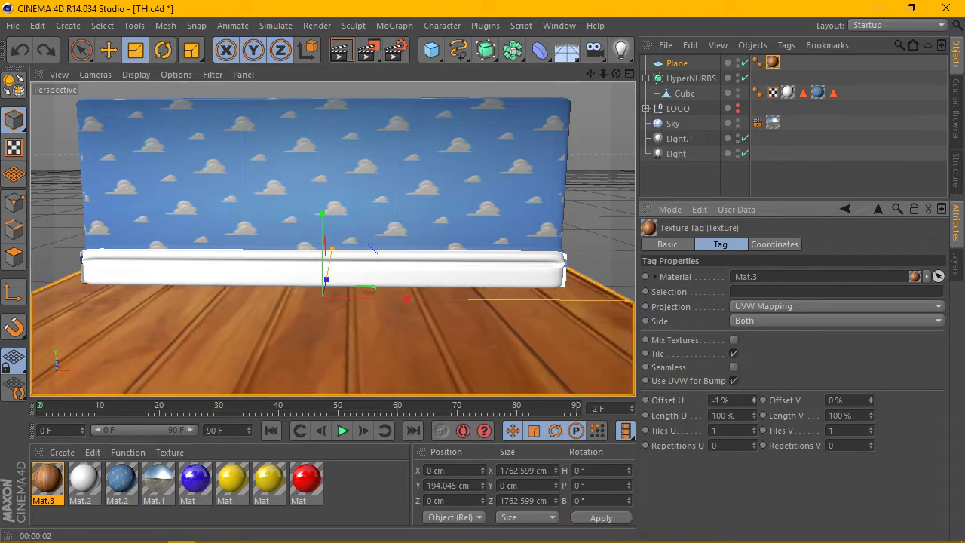
drag(754, 399, 754, 412)
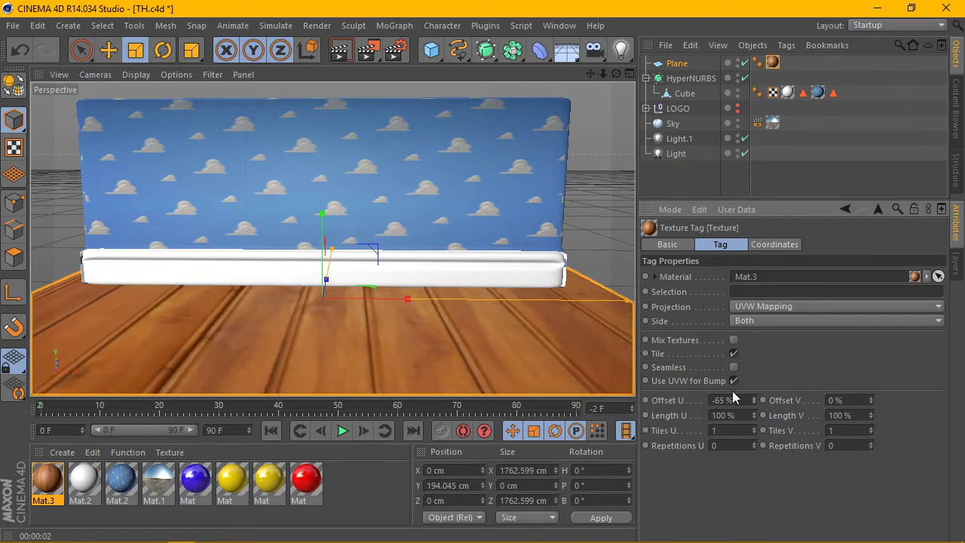
mouse_move(753, 403)
mouse_down()
mouse_move(723, 404)
mouse_move(757, 402)
mouse_move(724, 417)
mouse_move(752, 416)
mouse_up()
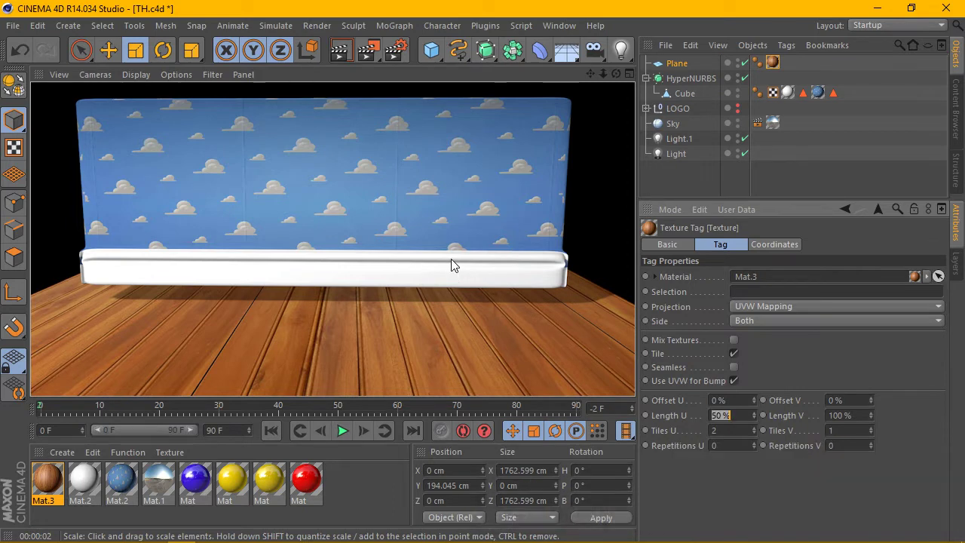
Step: Set Mat.2's colour to warm off-white RGB 234/219/209
scroll(342, 283, up, 3)
scroll(342, 283, up, 2)
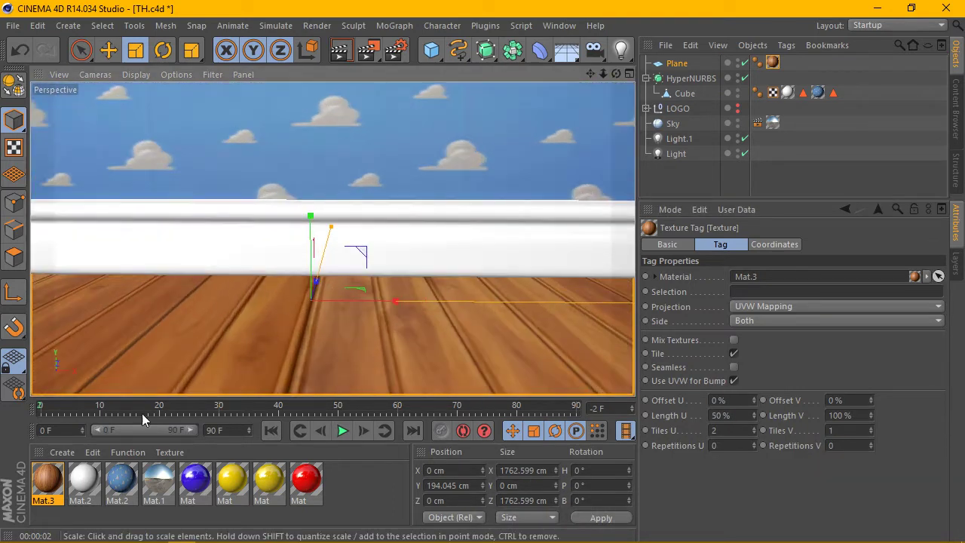
double_click(83, 478)
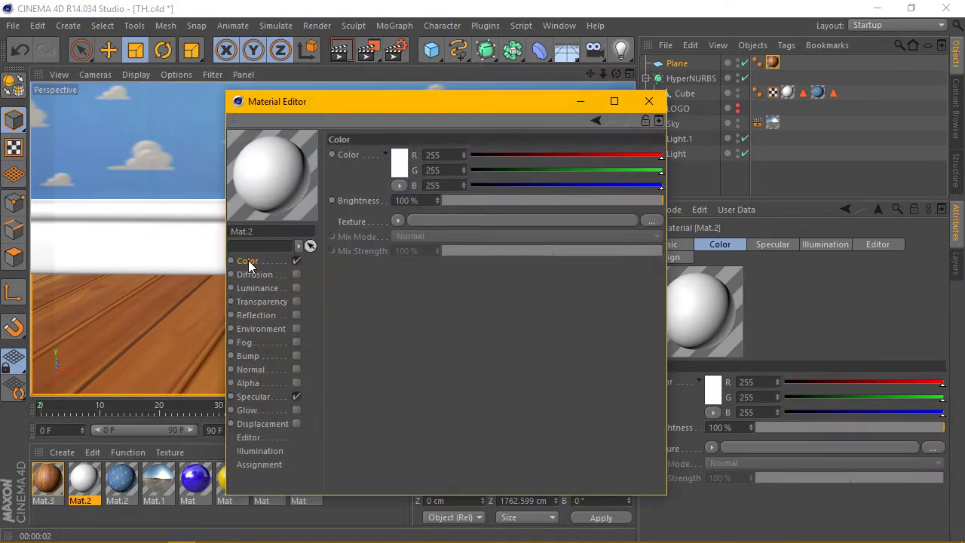
click(400, 158)
click(379, 96)
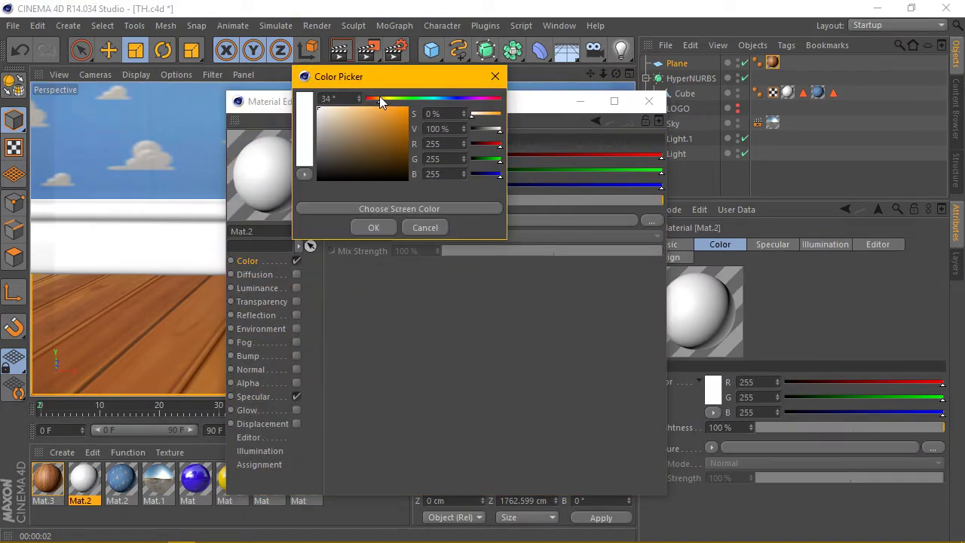
mouse_move(379, 97)
mouse_down()
mouse_move(324, 111)
mouse_move(377, 97)
mouse_move(329, 118)
mouse_move(326, 111)
mouse_up()
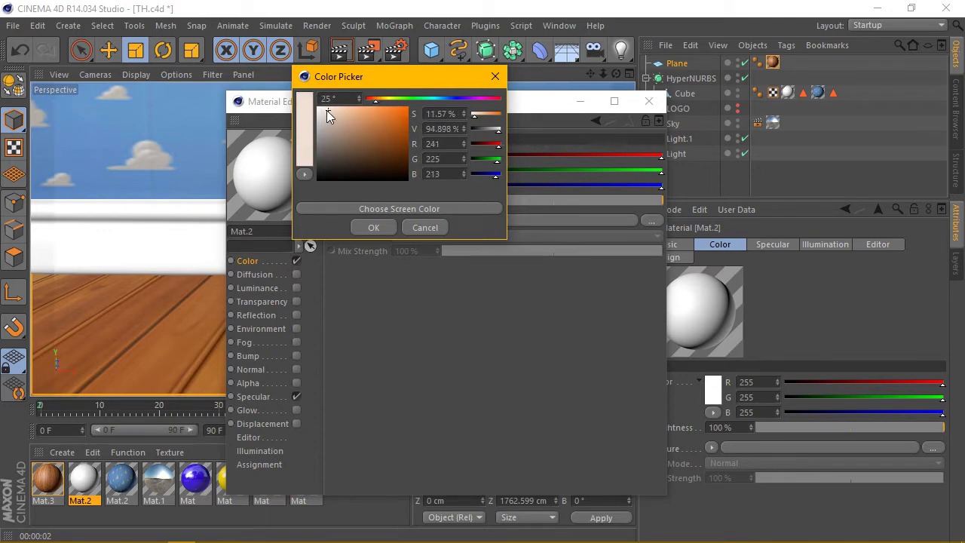
click(359, 223)
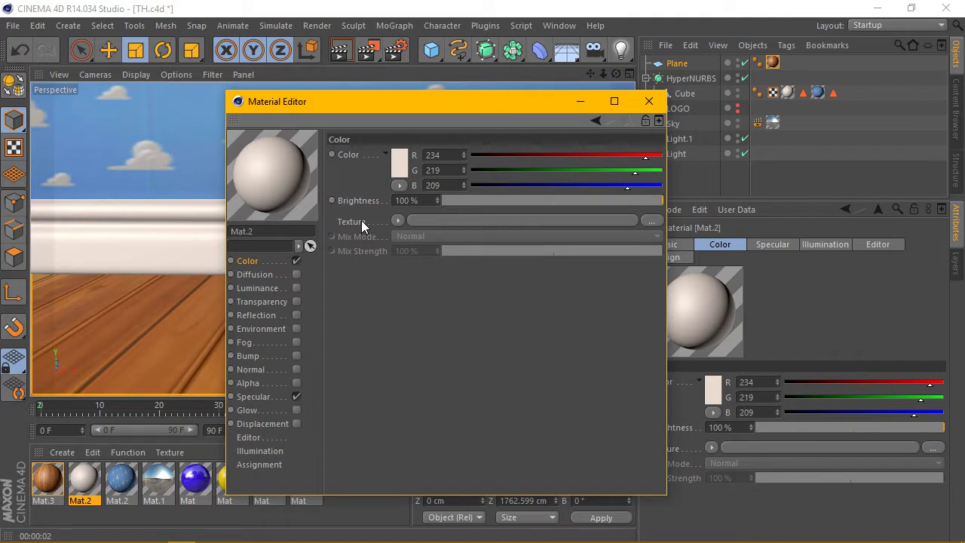
Step: Re-enable Mat.2's specular with Width 44% and Falloff -12%
click(298, 398)
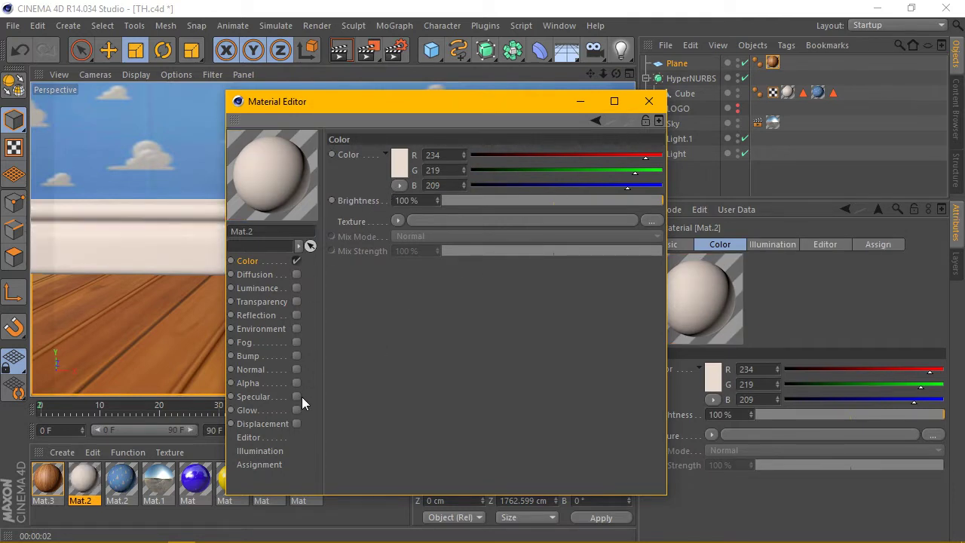
click(298, 396)
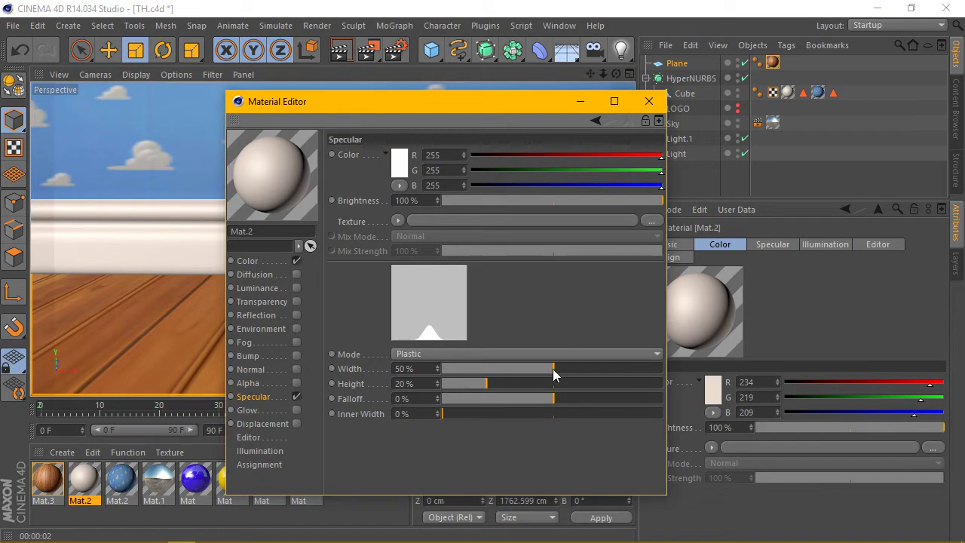
mouse_move(553, 368)
mouse_down()
mouse_move(540, 368)
mouse_move(540, 398)
mouse_up()
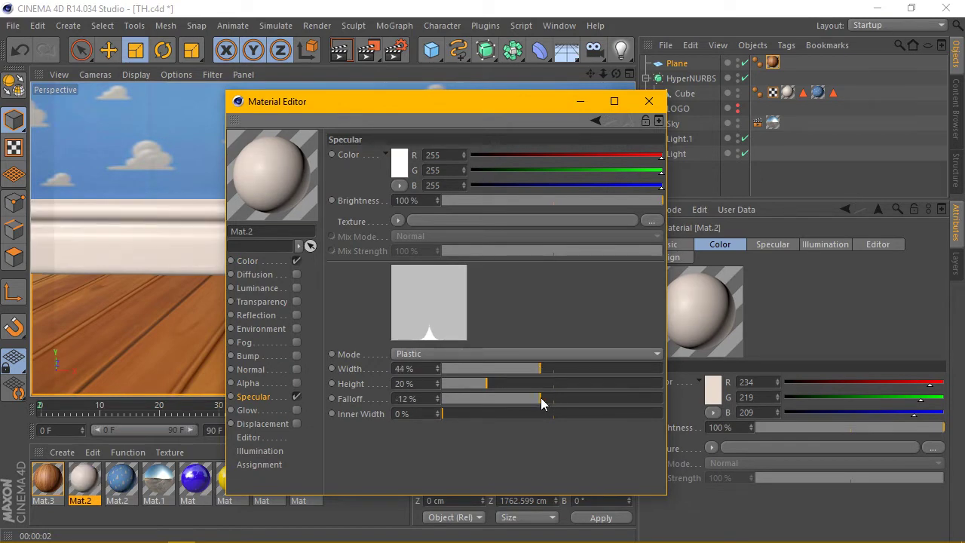
click(648, 101)
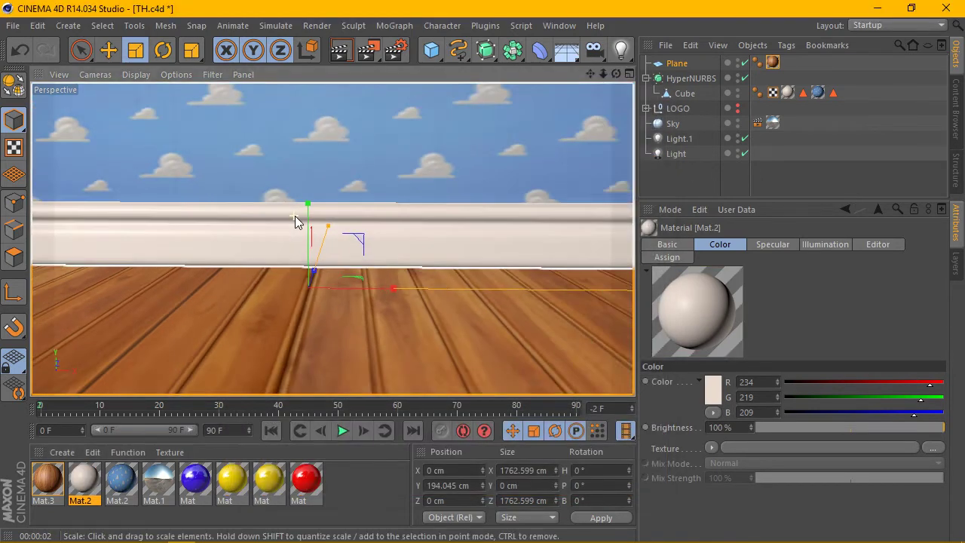
Step: Render to check the ledge, then orbit until the wall faces the camera squarely
scroll(296, 221, down, 1)
drag(590, 74, 590, 89)
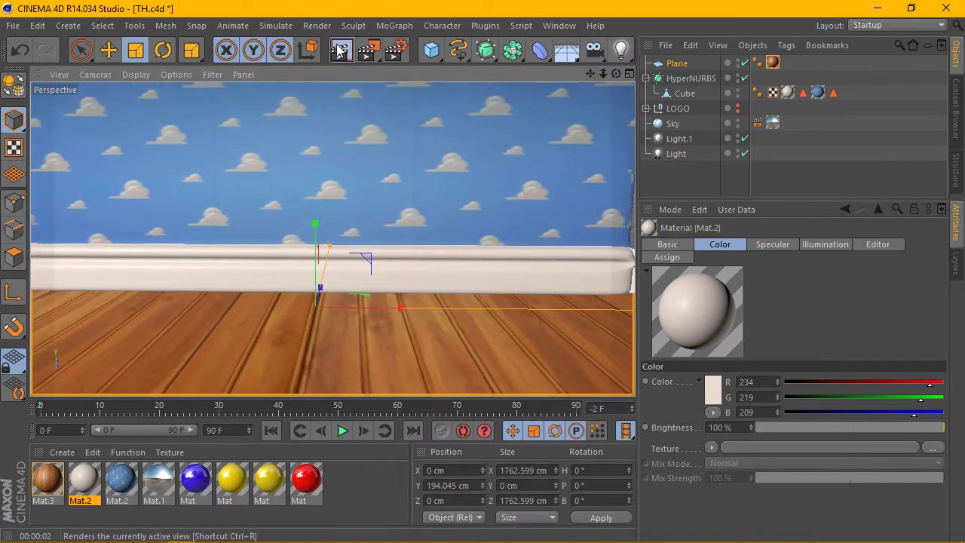
click(339, 49)
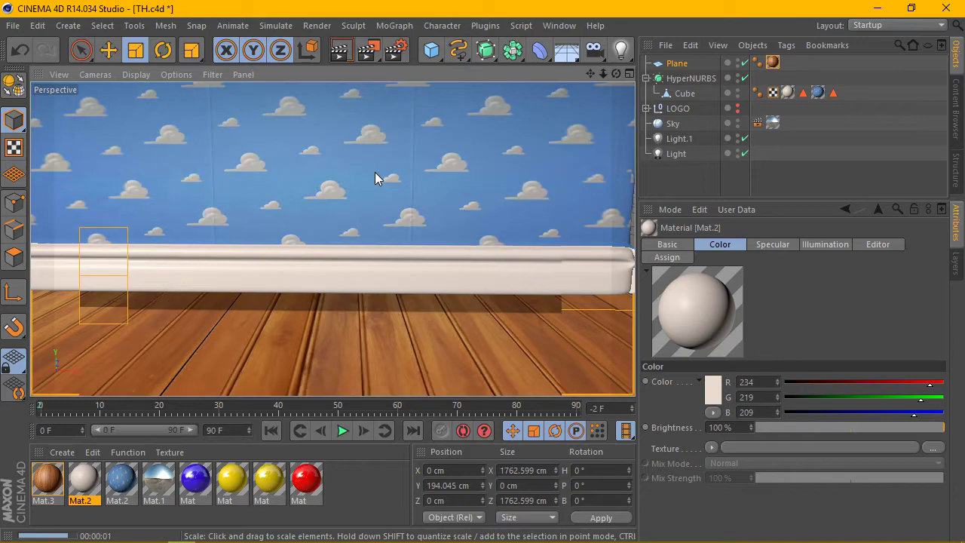
drag(616, 74, 573, 78)
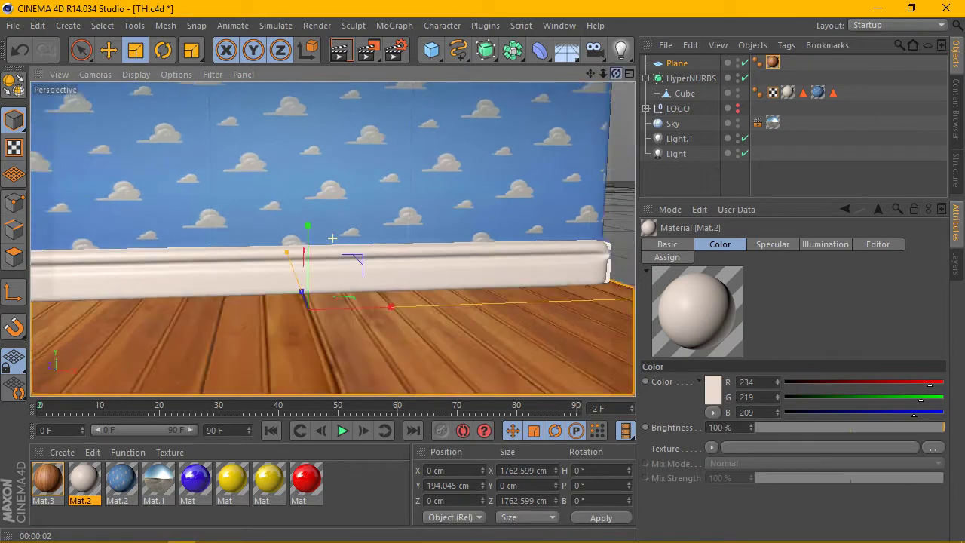
alt+drag(332, 238, 332, 238)
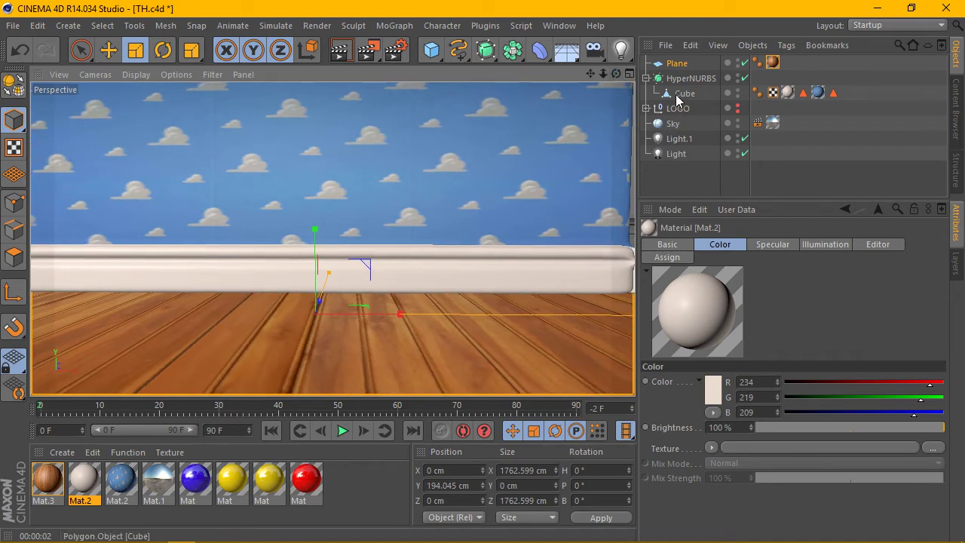
Step: Raise the floor Plane to Y 267.766 cm and render to confirm it meets the ledge
click(674, 64)
key(e)
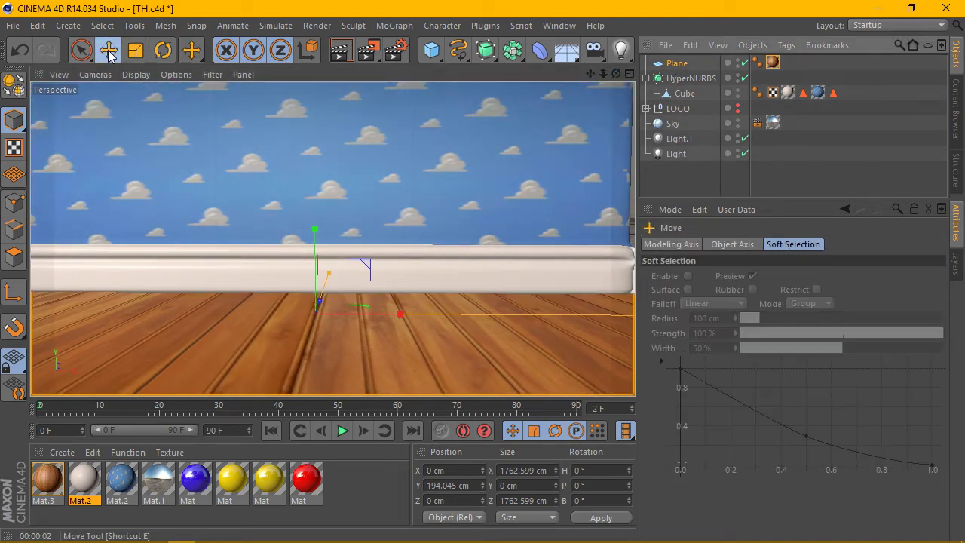
drag(313, 234, 301, 203)
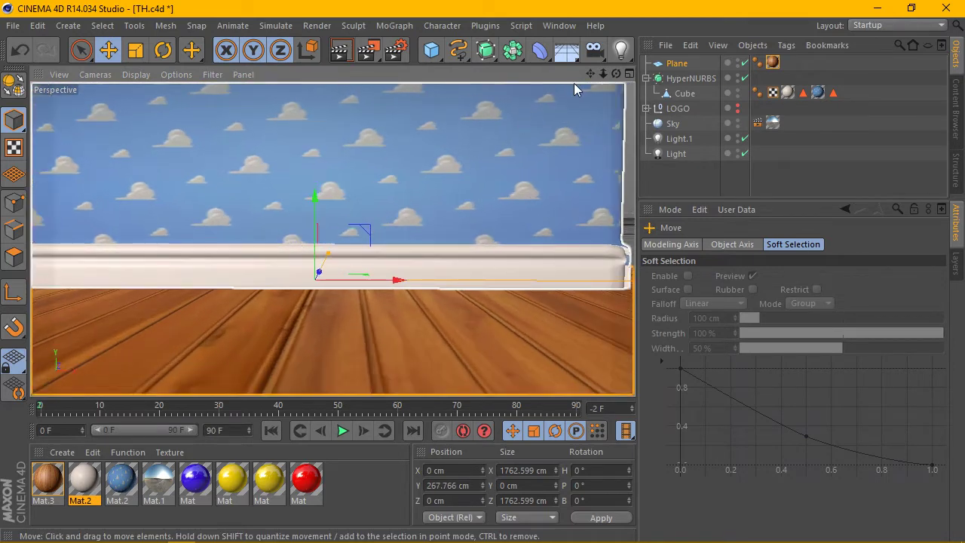
drag(590, 73, 593, 78)
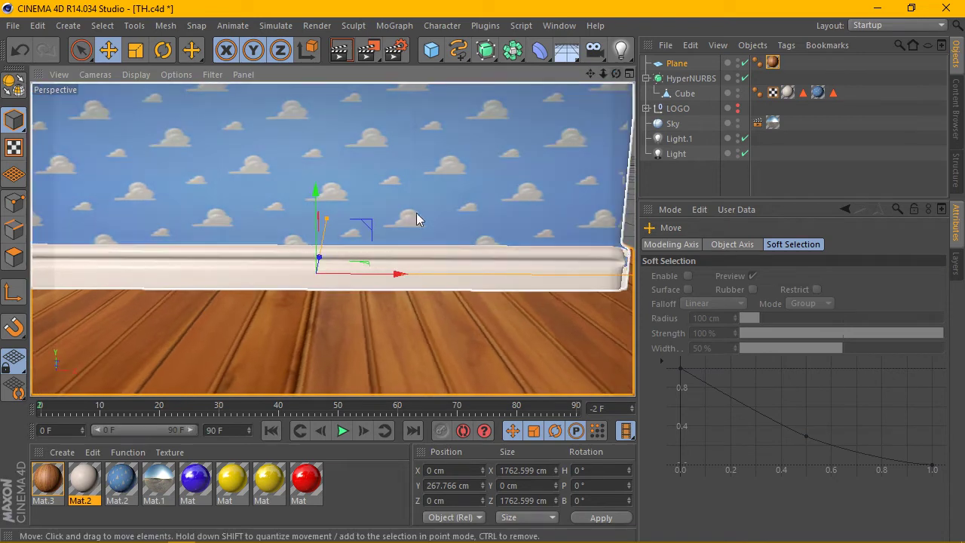
scroll(394, 224, down, 3)
scroll(380, 254, down, 3)
scroll(377, 257, up, 2)
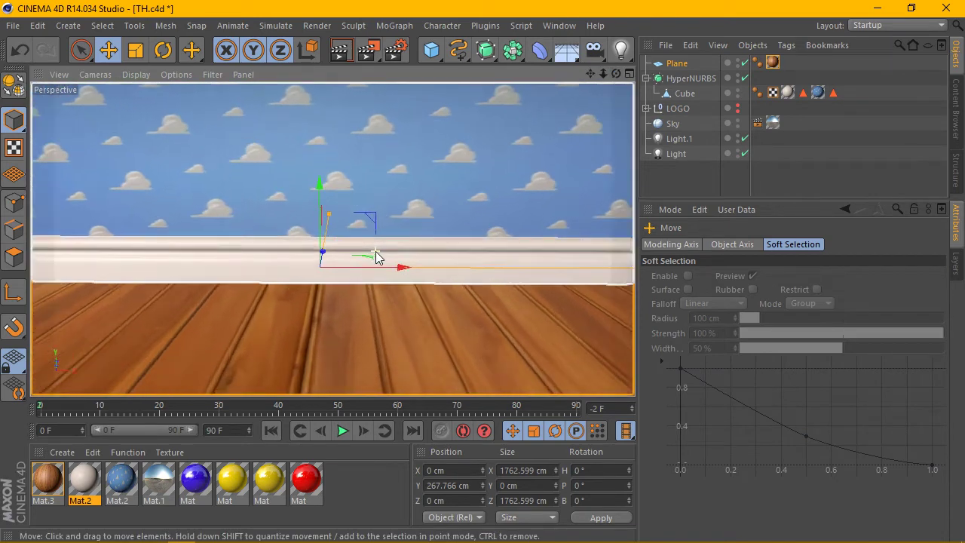
click(339, 49)
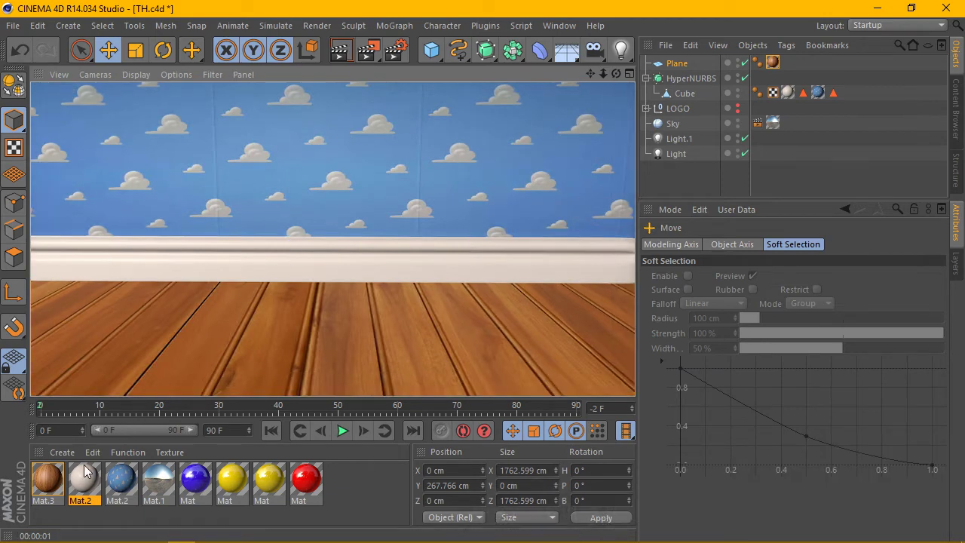
Step: Enable bump on Mat.3 using its wood texture at 300% strength and render
double_click(47, 478)
click(249, 261)
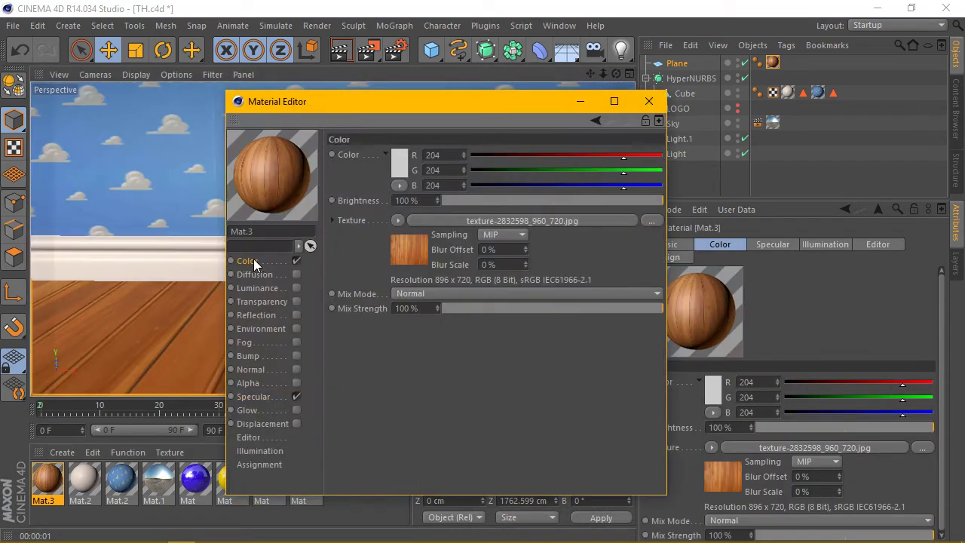
click(397, 220)
click(439, 218)
click(296, 356)
click(394, 190)
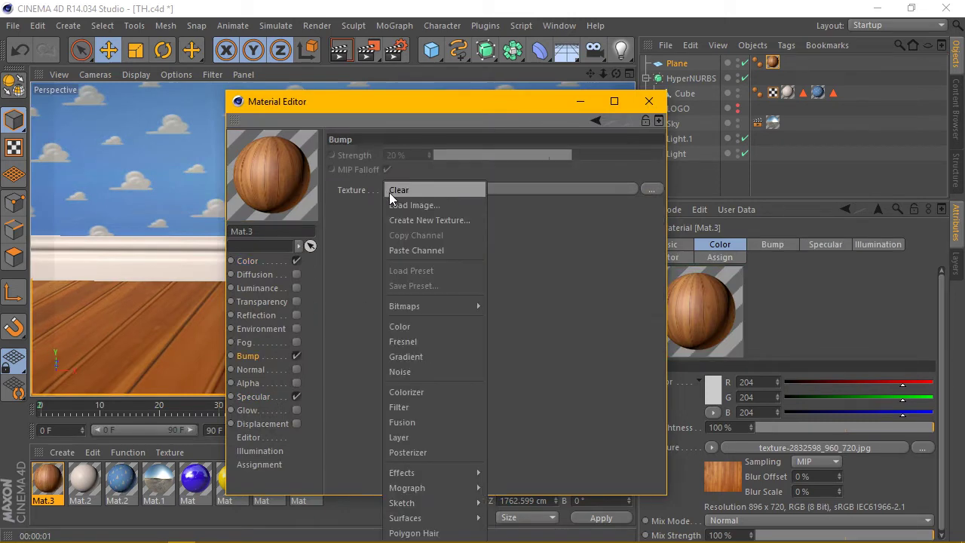
click(424, 251)
drag(591, 149, 655, 155)
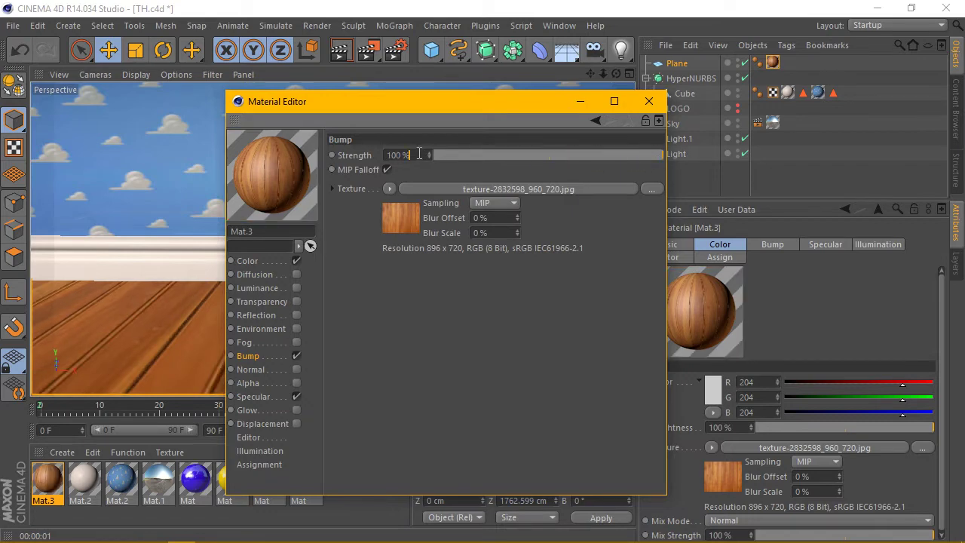
text(0)
text(0)
key(Return)
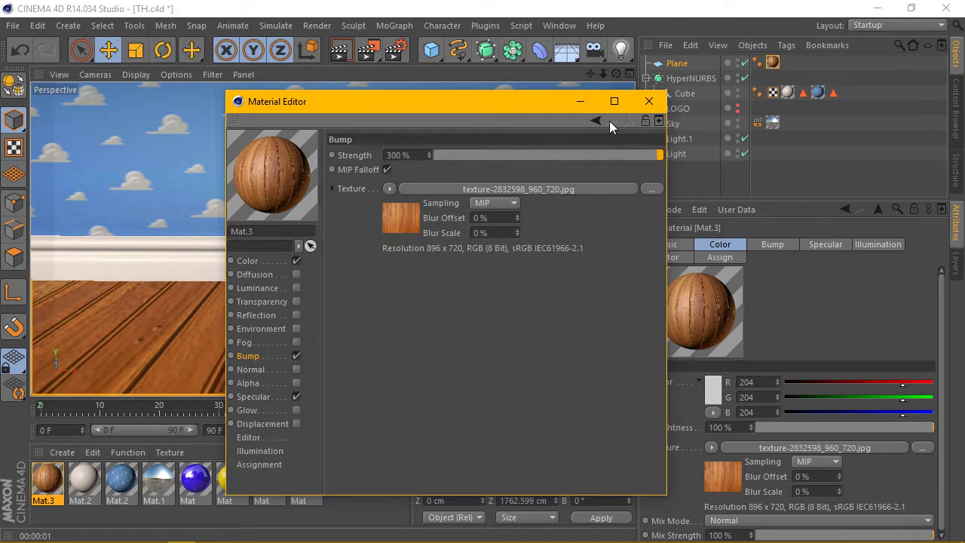
click(649, 101)
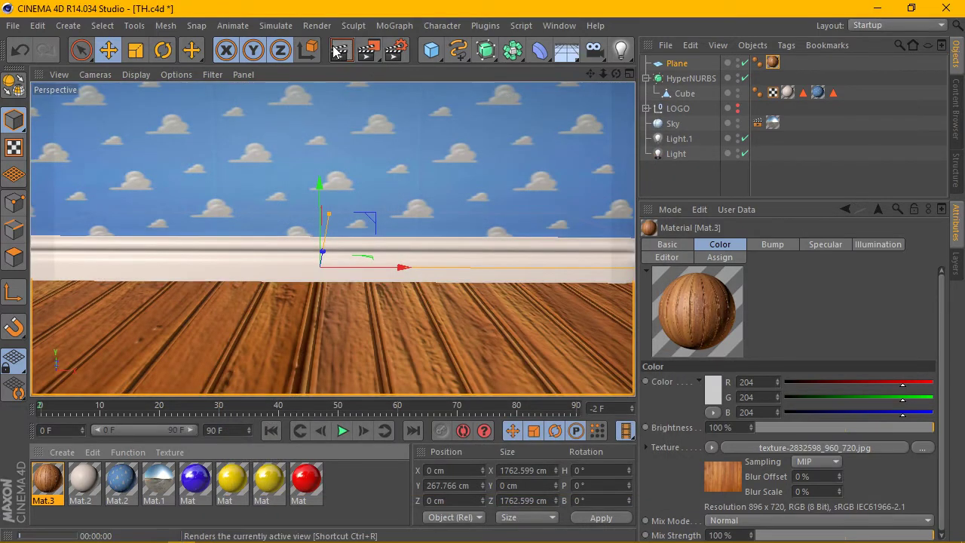
click(334, 49)
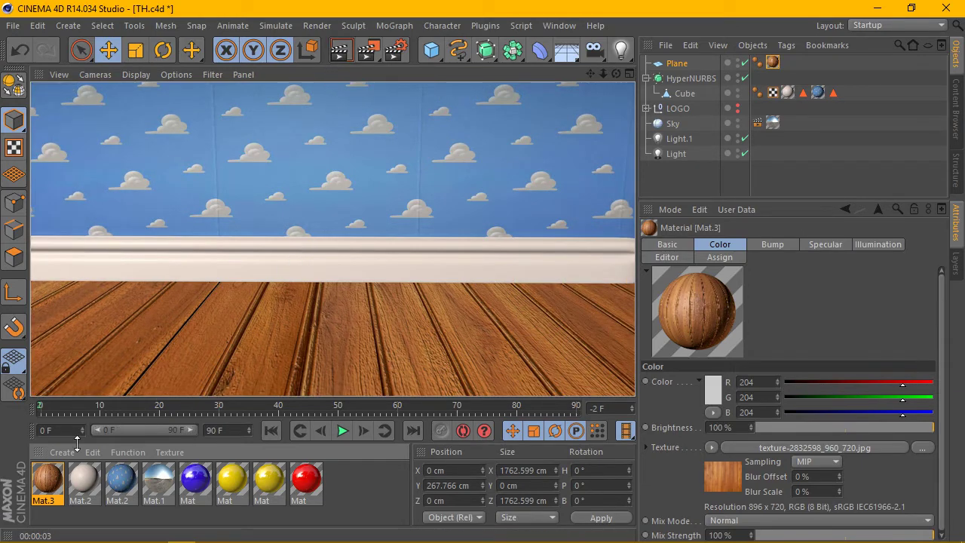
Step: Lower Mat.3's bump strength to 200% and render again
double_click(42, 478)
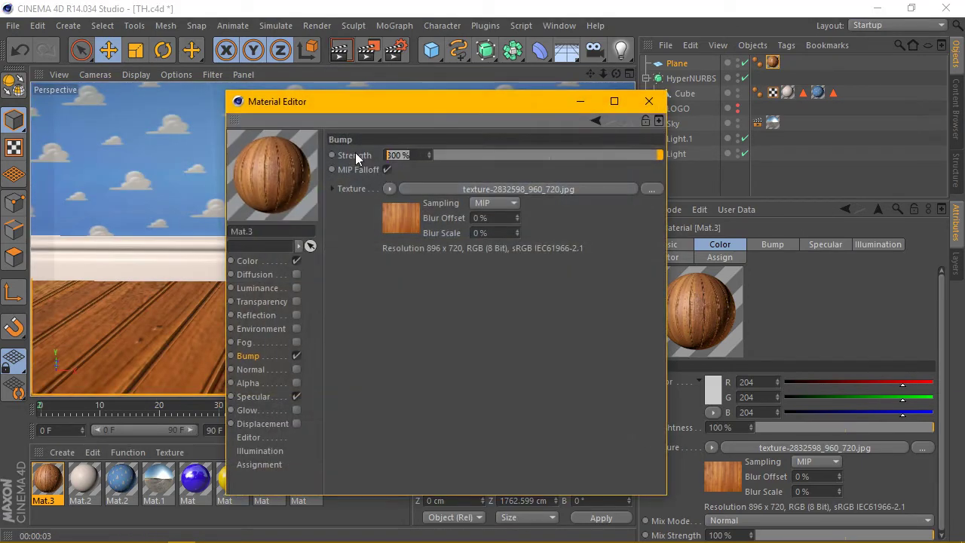
text(00)
key(Return)
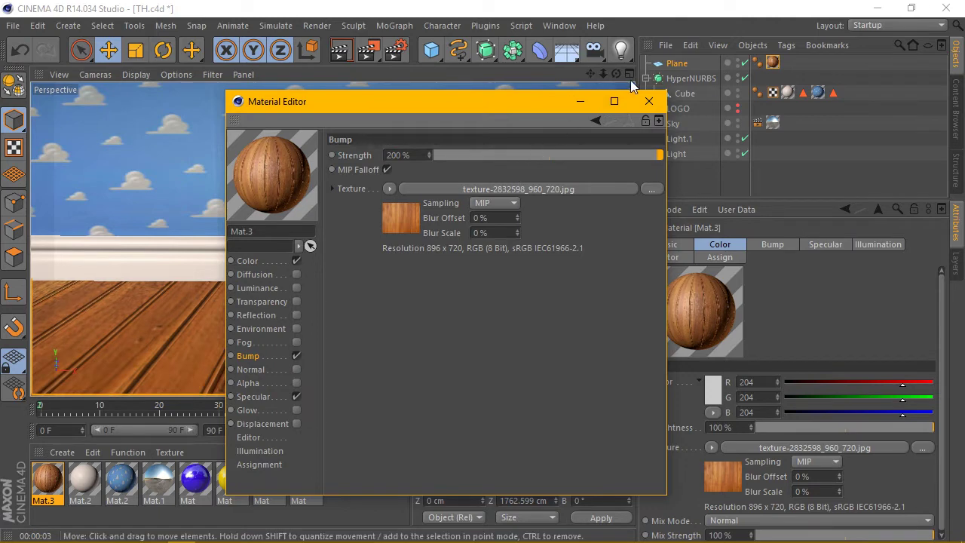
click(648, 101)
click(340, 50)
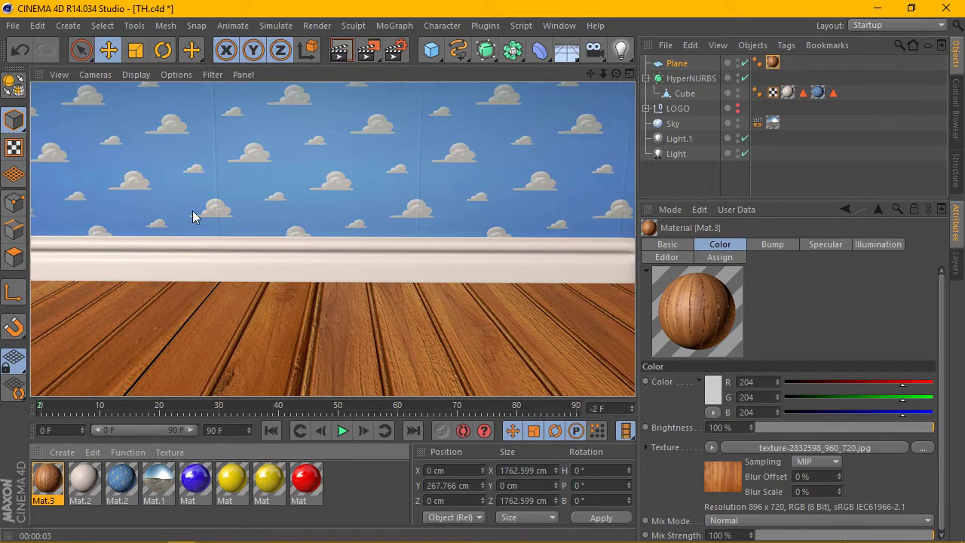
Step: Set Mat.3's bump strength to 100% and render the scene
double_click(47, 479)
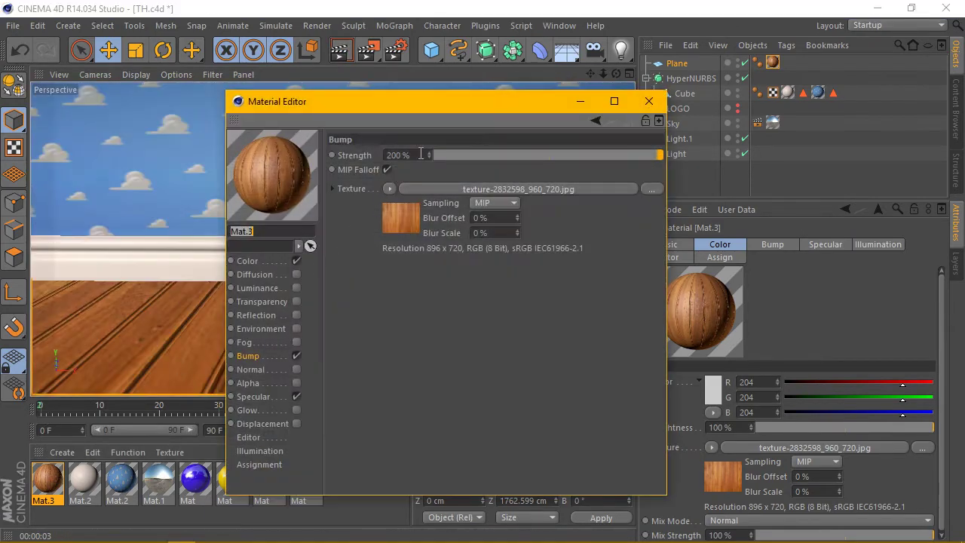
click(421, 154)
text(0)
key(Return)
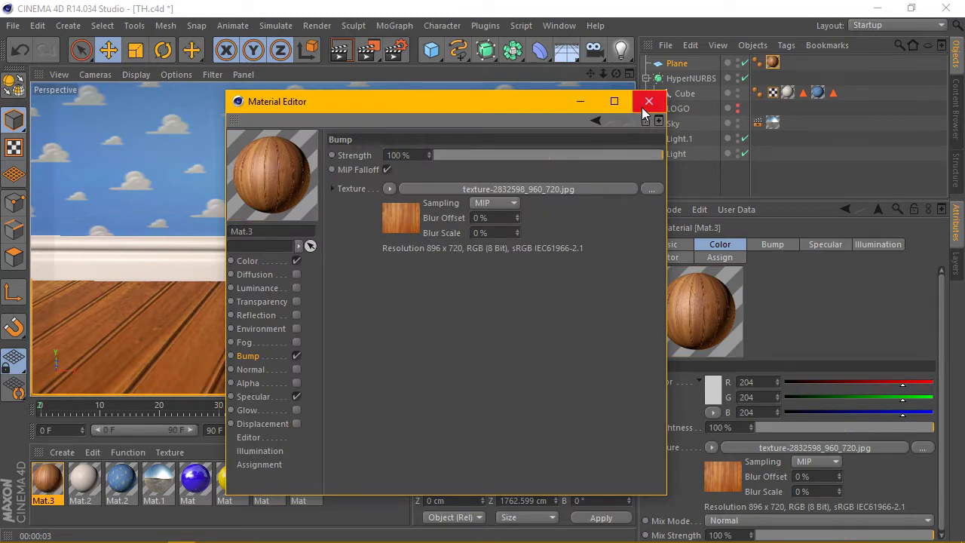
click(643, 106)
click(340, 53)
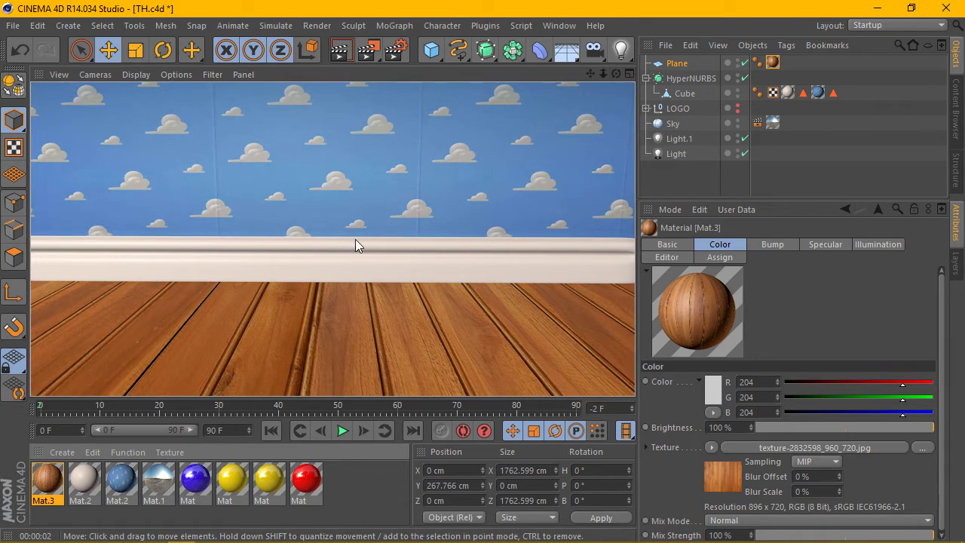
Step: Copy Mat.2's DSC100689034.jpg colour texture into its bump channel at 100% strength
double_click(133, 485)
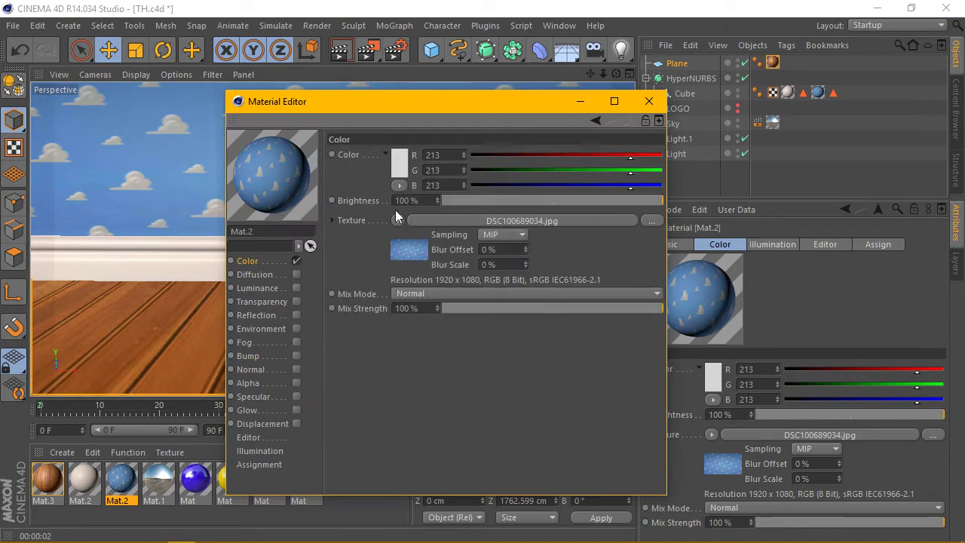
click(399, 220)
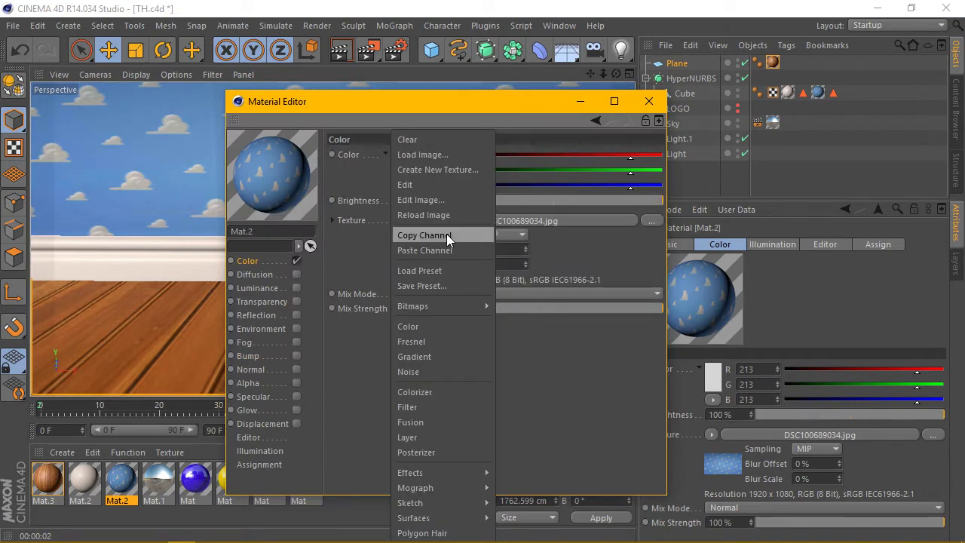
click(446, 234)
click(296, 356)
click(390, 190)
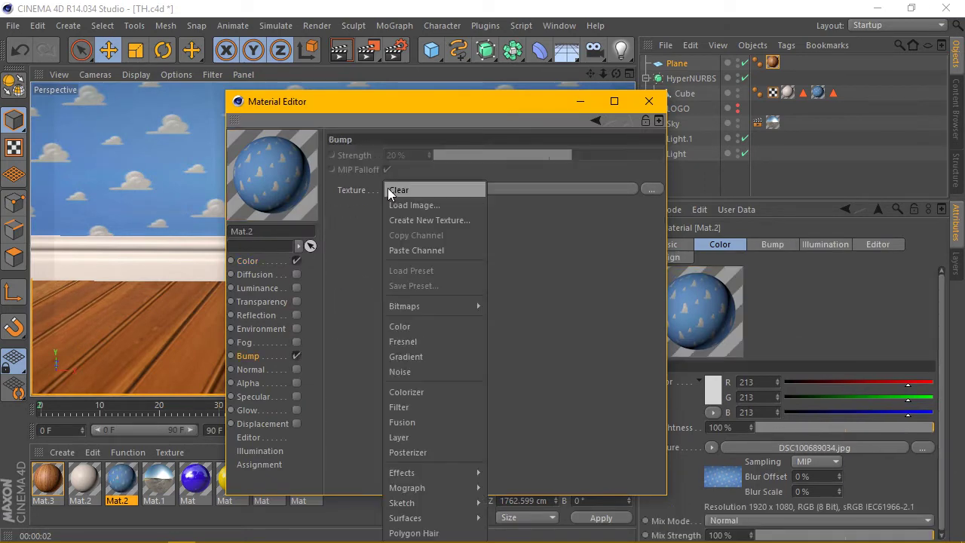
click(419, 249)
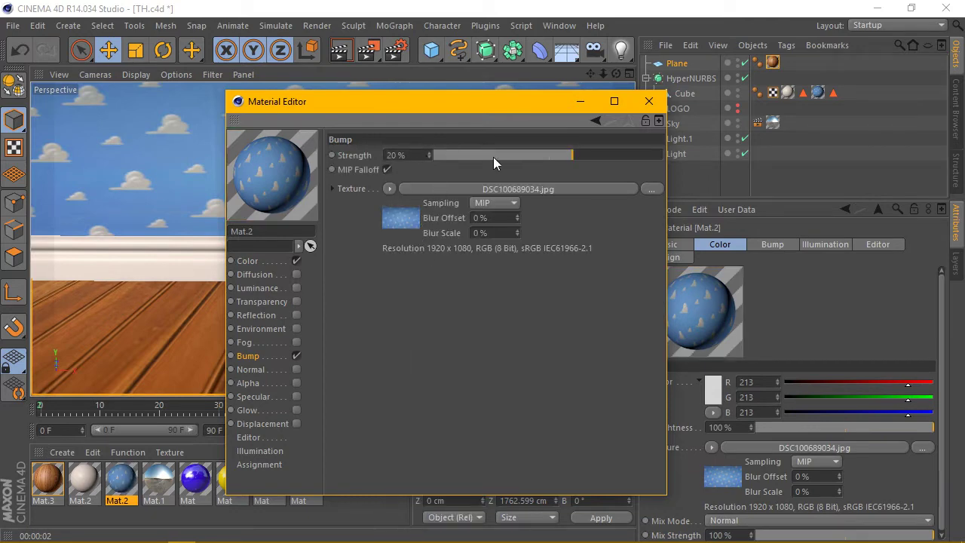
drag(604, 150, 661, 141)
click(646, 101)
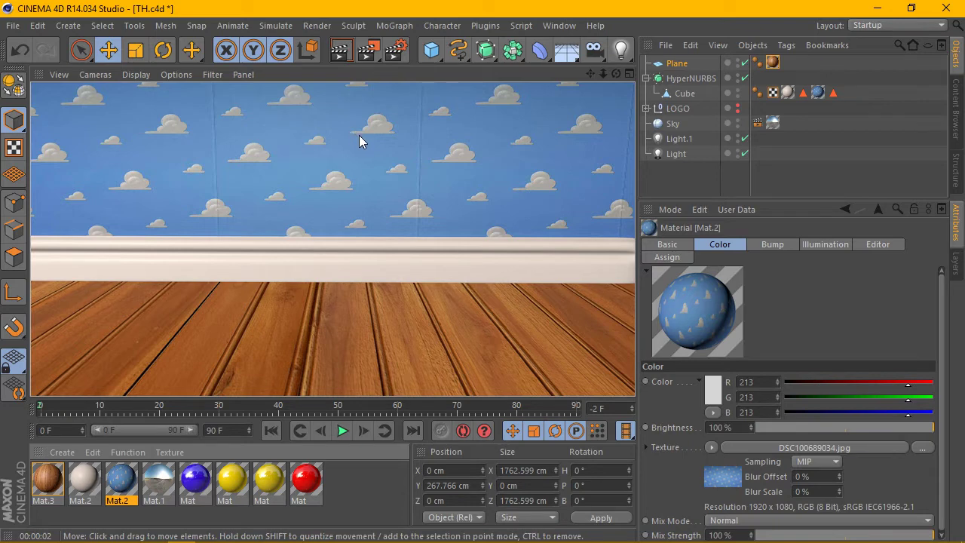
Step: Clear the render, select LOGO and zoom out to see the whole room set from the side
click(738, 111)
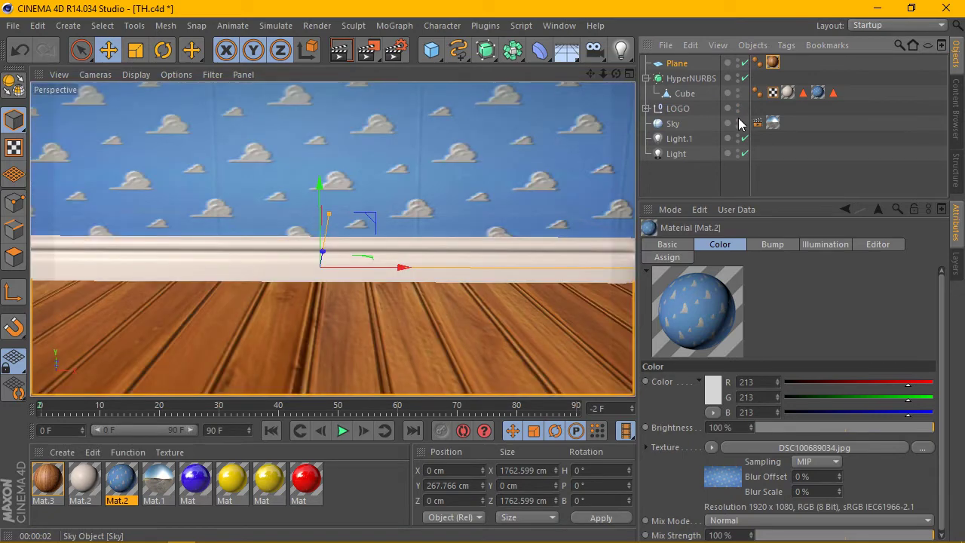
click(677, 109)
scroll(399, 251, down, 3)
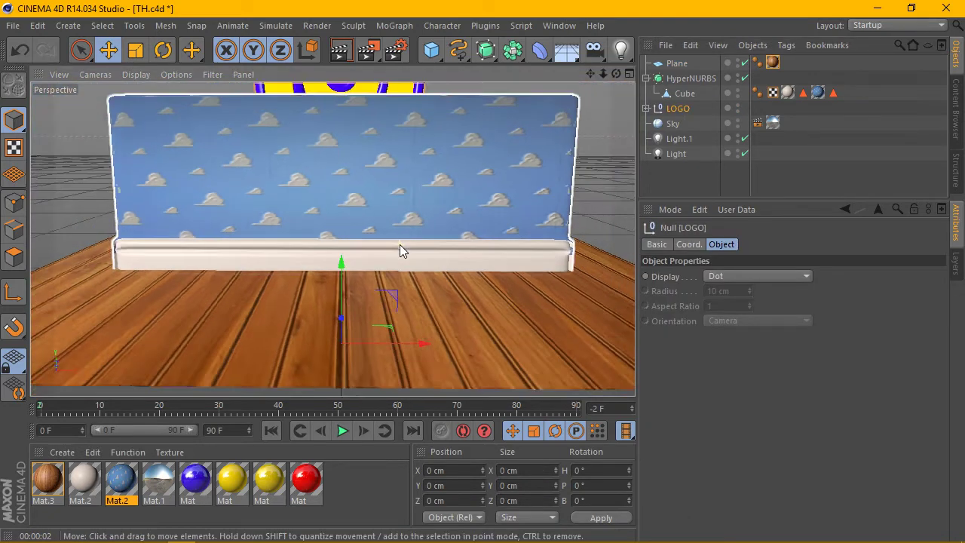
scroll(399, 251, down, 3)
scroll(399, 251, down, 3)
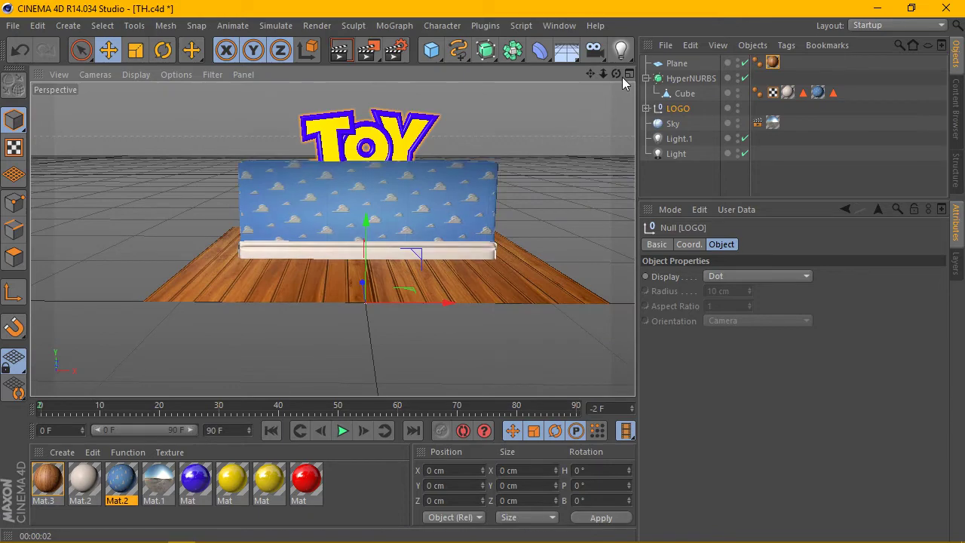
drag(616, 73, 528, 75)
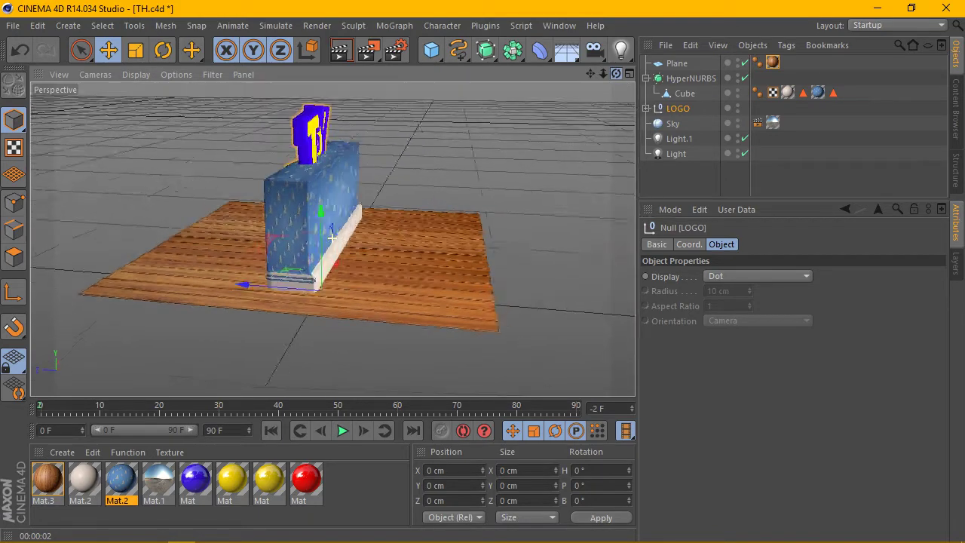
Step: Select LOGO, Sky and both lights and move them forward along Z
drag(616, 73, 618, 79)
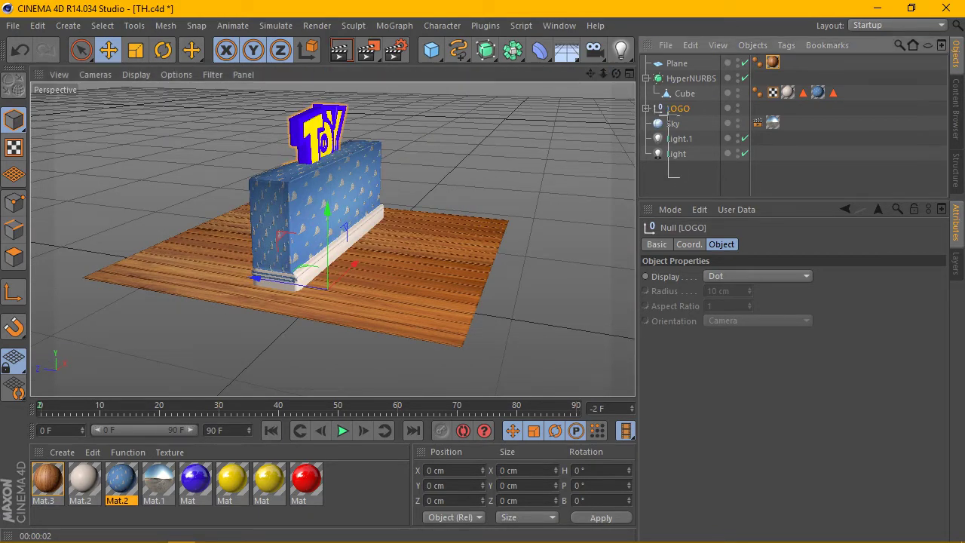
drag(681, 119, 650, 162)
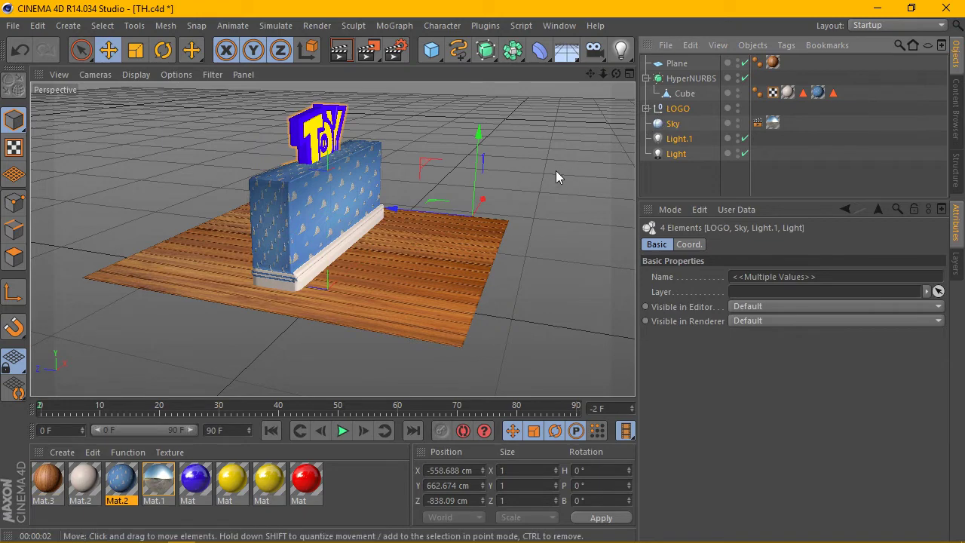
drag(397, 214, 506, 238)
Step: Raise the logo group to Y 785.168 cm, then select Plane, HyperNURBS and Cube
mouse_move(616, 73)
mouse_down()
mouse_move(332, 237)
mouse_move(341, 239)
mouse_up()
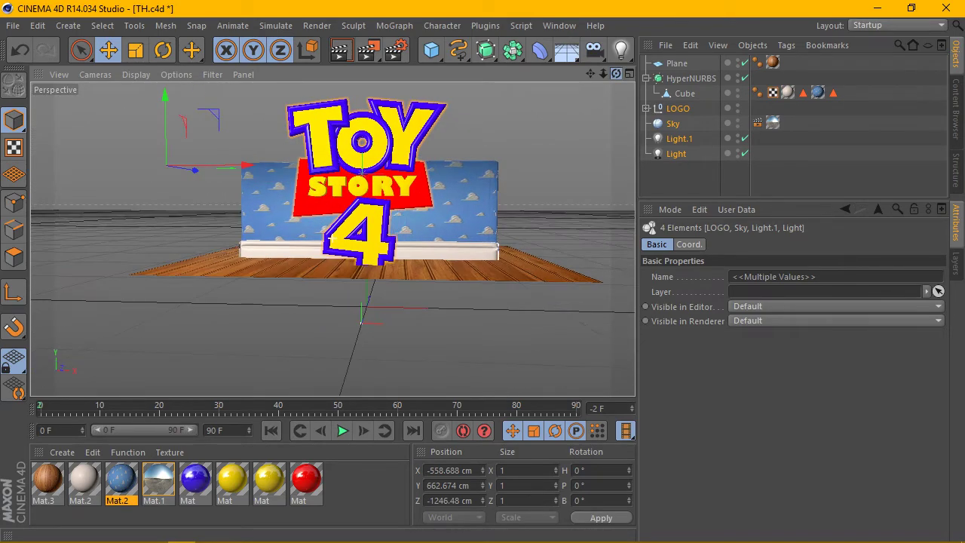
scroll(497, 151, up, 2)
scroll(389, 217, up, 3)
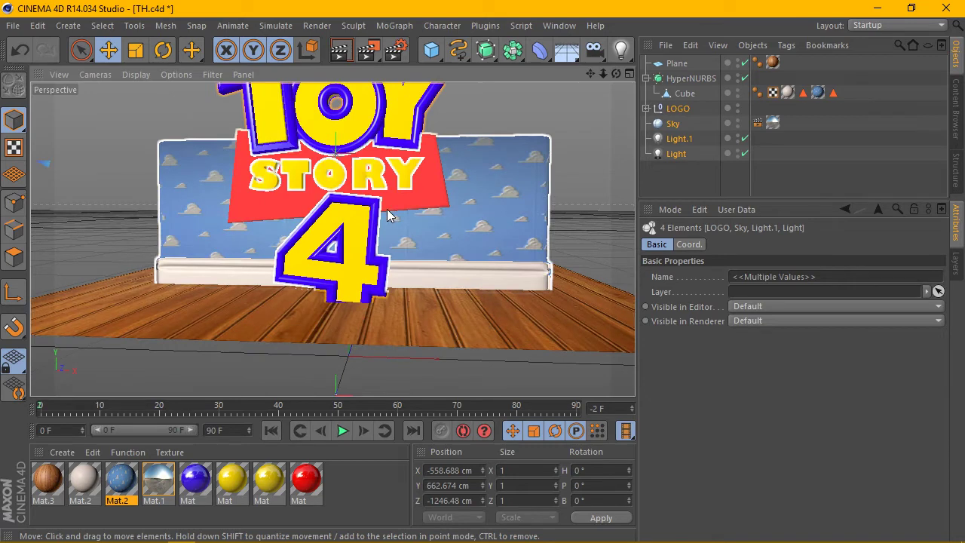
scroll(543, 144, down, 3)
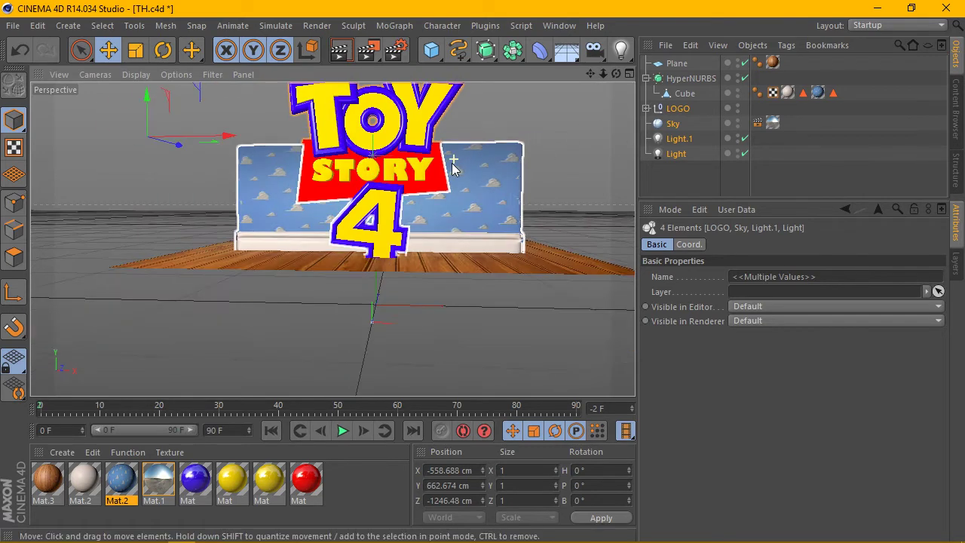
alt+middle_drag(411, 151, 452, 168)
drag(590, 73, 588, 84)
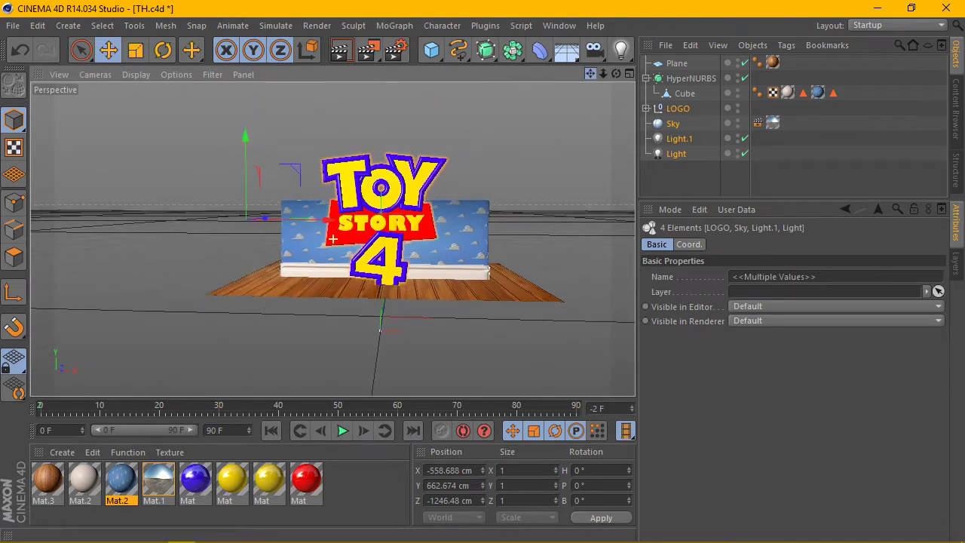
drag(240, 150, 240, 127)
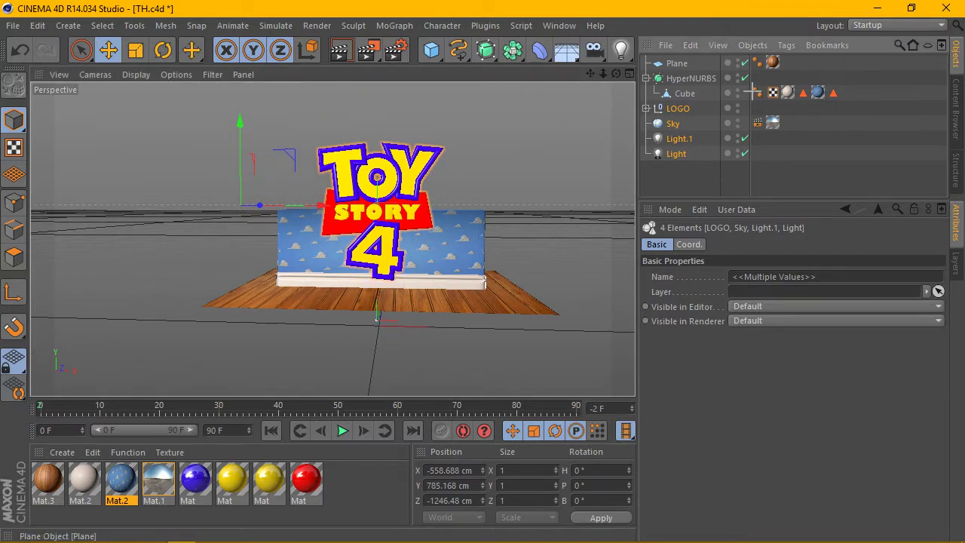
drag(852, 59, 663, 96)
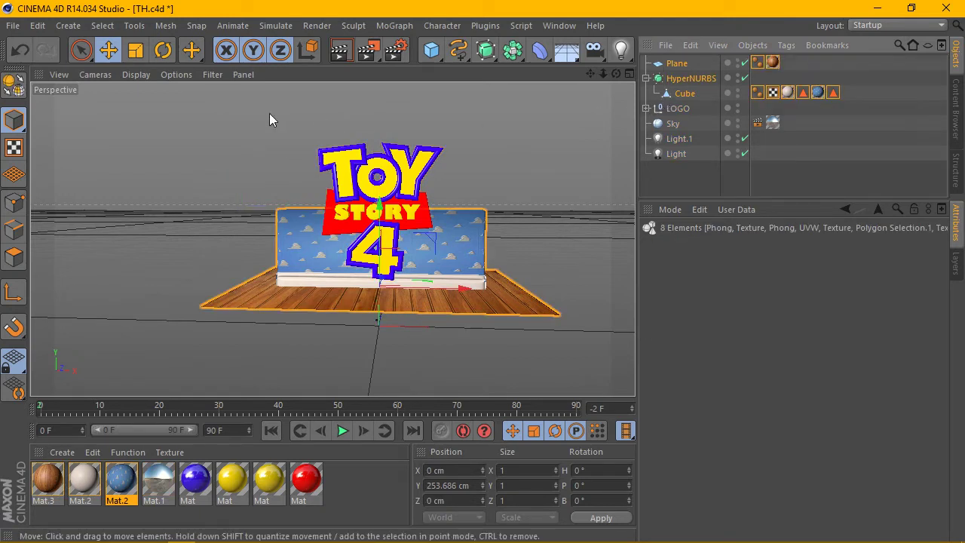
Step: Scale up Plane, HyperNURBS and Cube so the wall fills the background
click(135, 50)
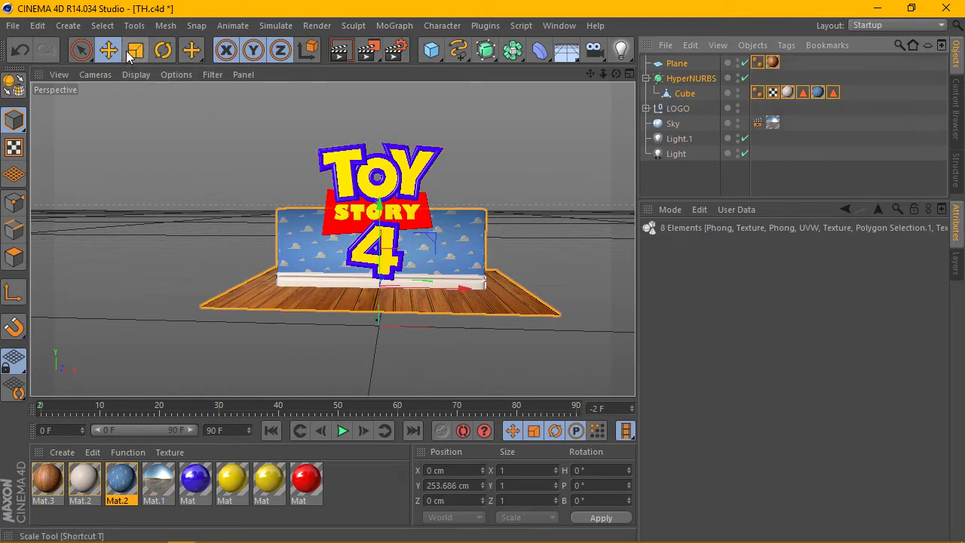
drag(528, 147, 588, 146)
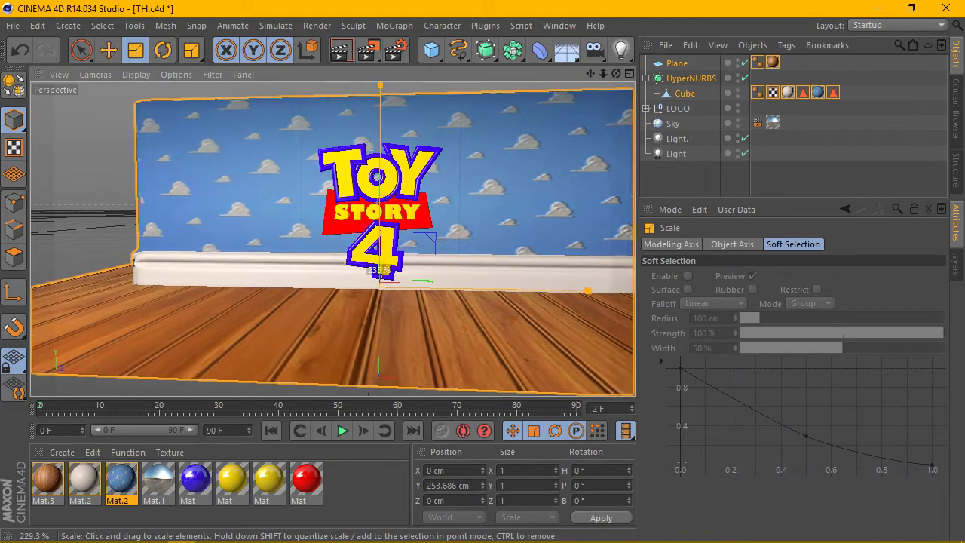
drag(588, 146, 459, 108)
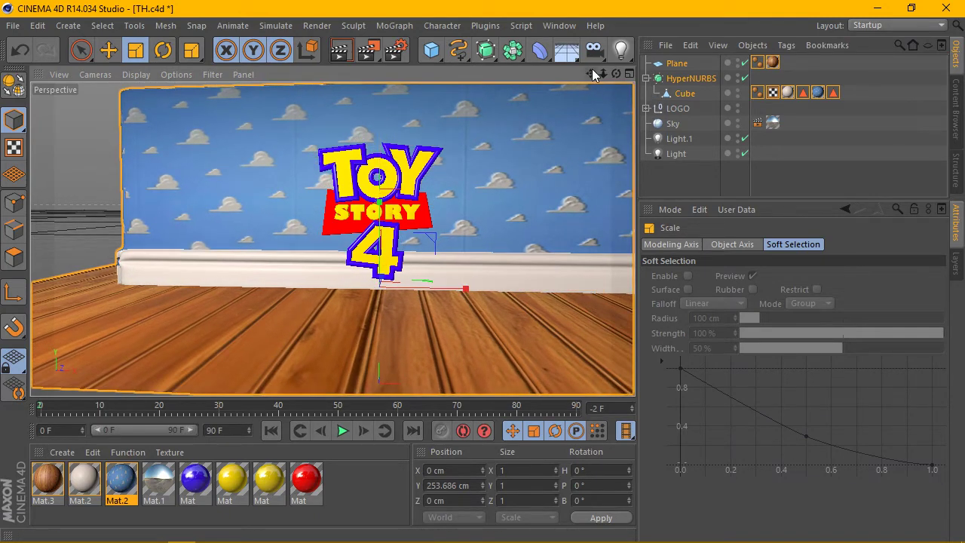
drag(391, 239, 334, 240)
mouse_move(622, 79)
mouse_down()
mouse_move(369, 218)
mouse_move(305, 232)
mouse_up()
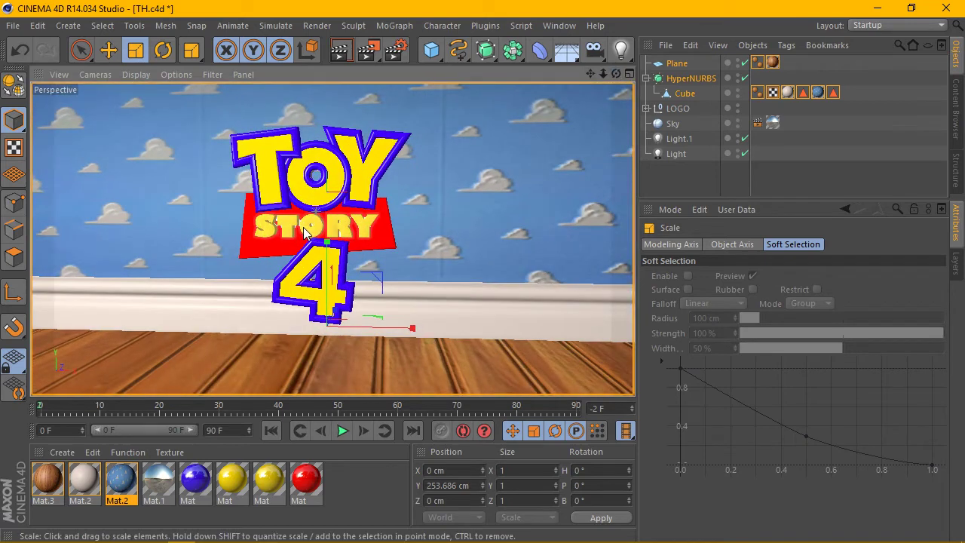
Step: Test-render the viewport and view the set from an angled side
click(339, 50)
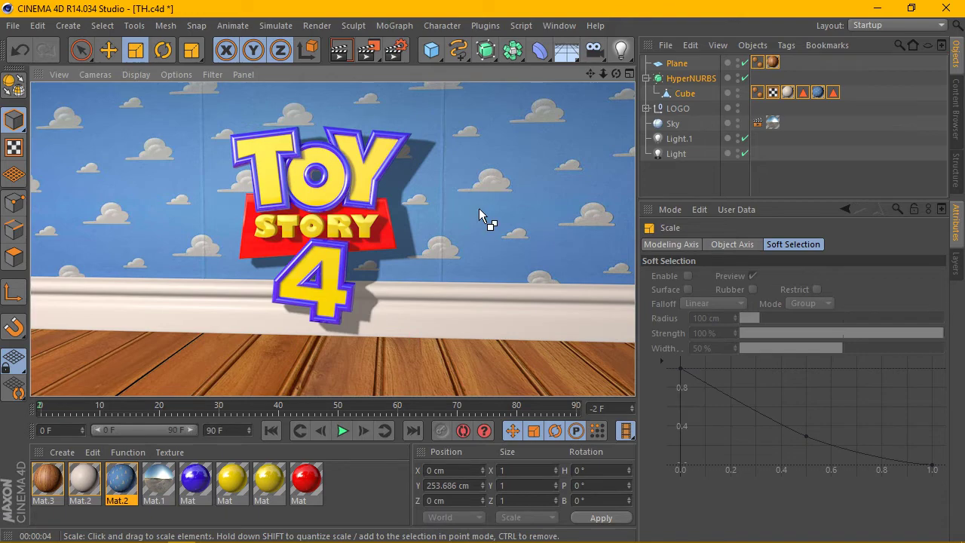
scroll(420, 215, down, 3)
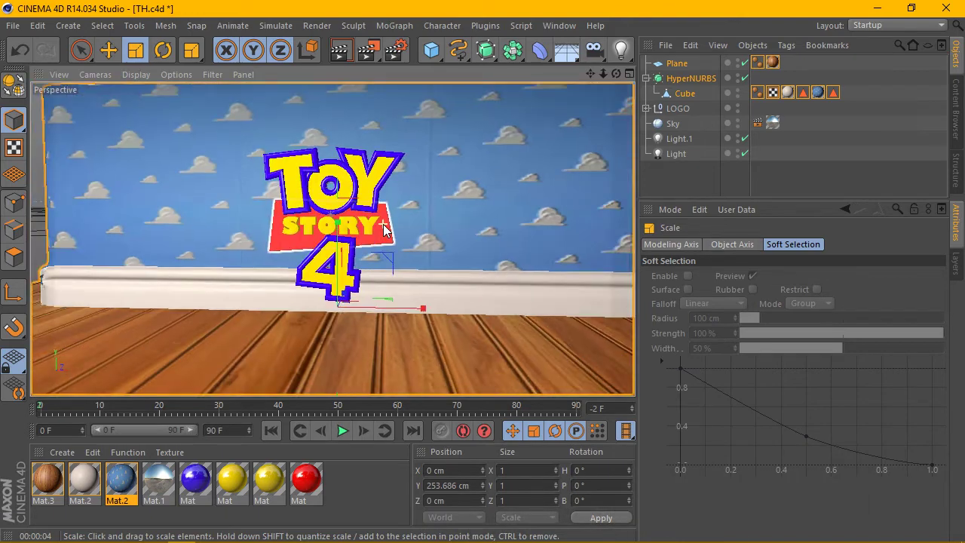
scroll(442, 189, down, 3)
drag(616, 73, 483, 157)
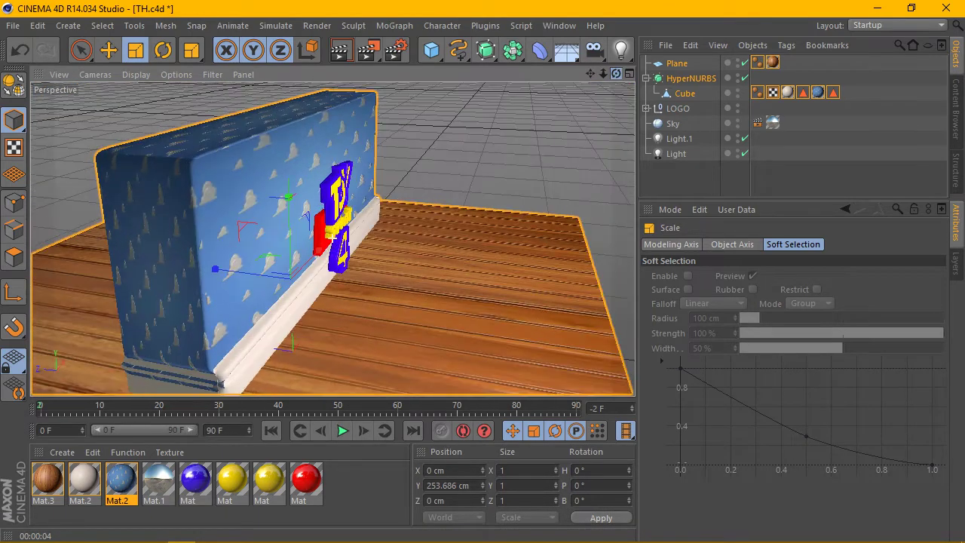
Step: Push the floor and wall back along Z to 789.027 cm
click(108, 49)
drag(232, 284, 144, 264)
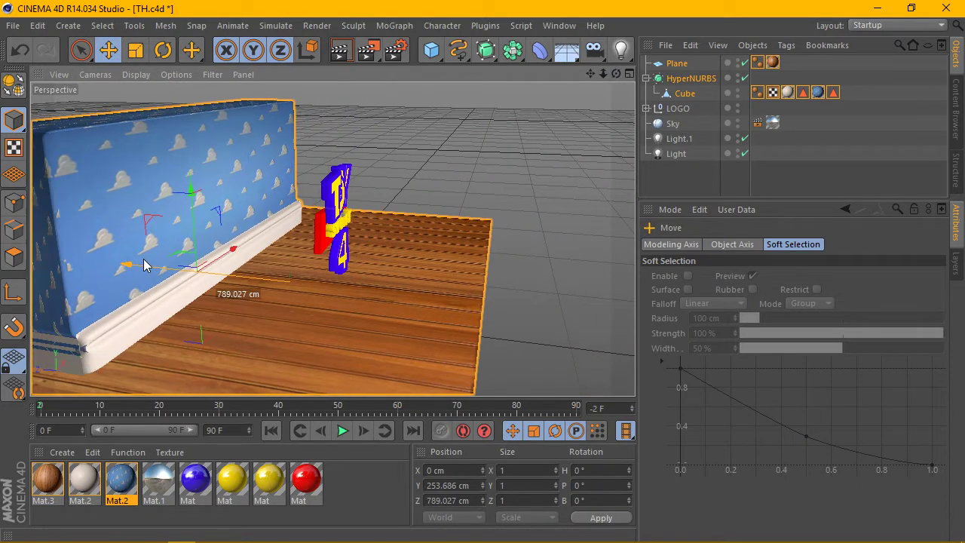
mouse_move(616, 73)
mouse_down()
mouse_move(572, 76)
mouse_move(622, 73)
mouse_up()
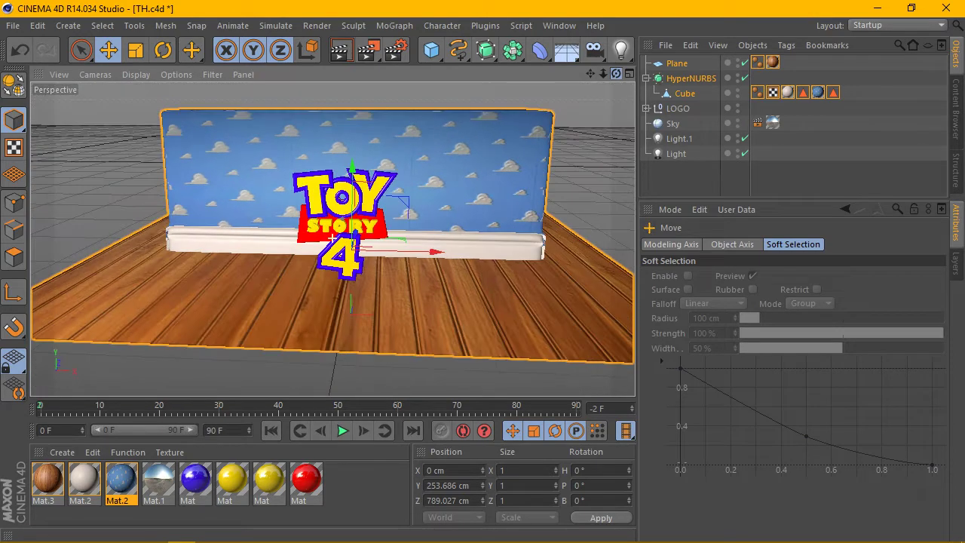
Step: Tile the floor's wood texture at Length U 33%, Tiles U 3.03, and open Mat.3's editor
click(772, 63)
drag(754, 416, 755, 419)
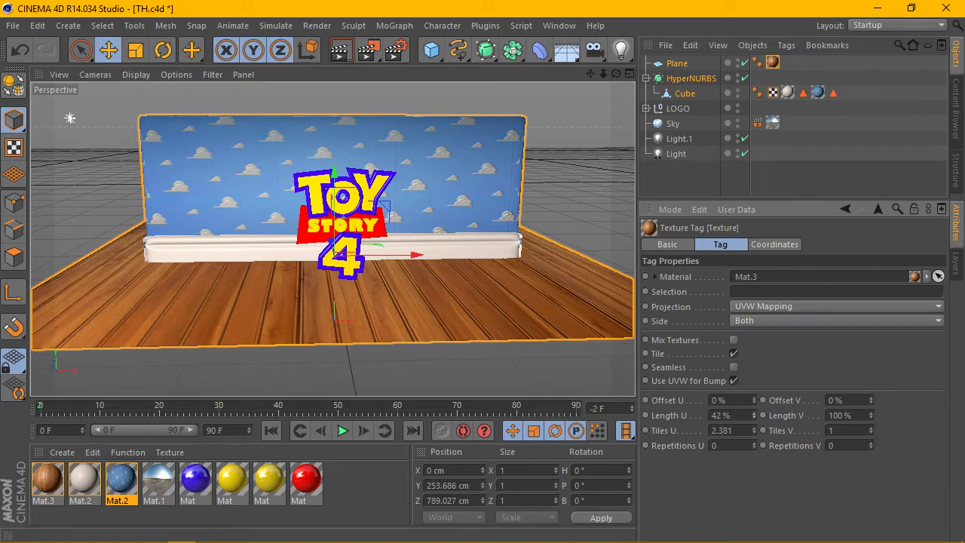
click(754, 418)
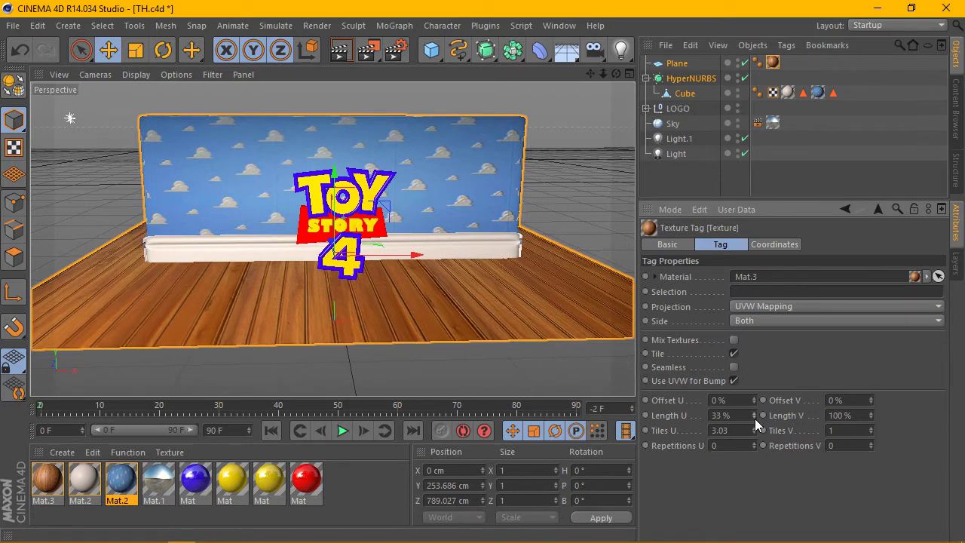
double_click(47, 480)
Step: Copy Mat.3's Color channel wood texture into its Bump channel and close the Material Editor
click(258, 261)
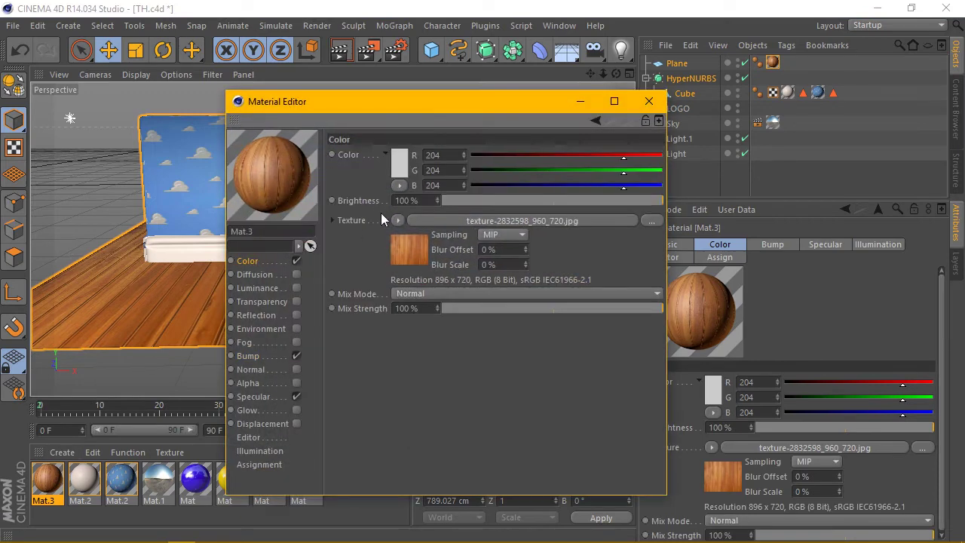
click(389, 220)
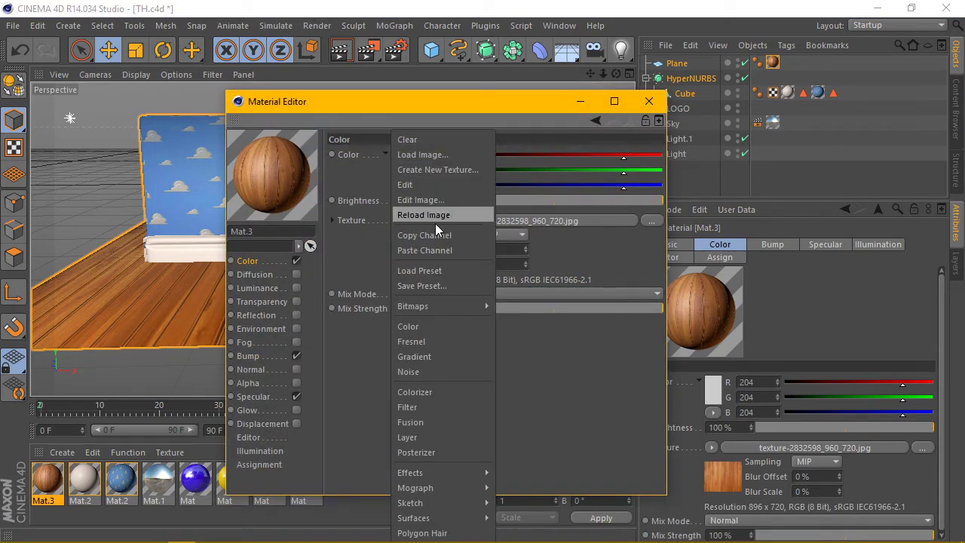
click(438, 237)
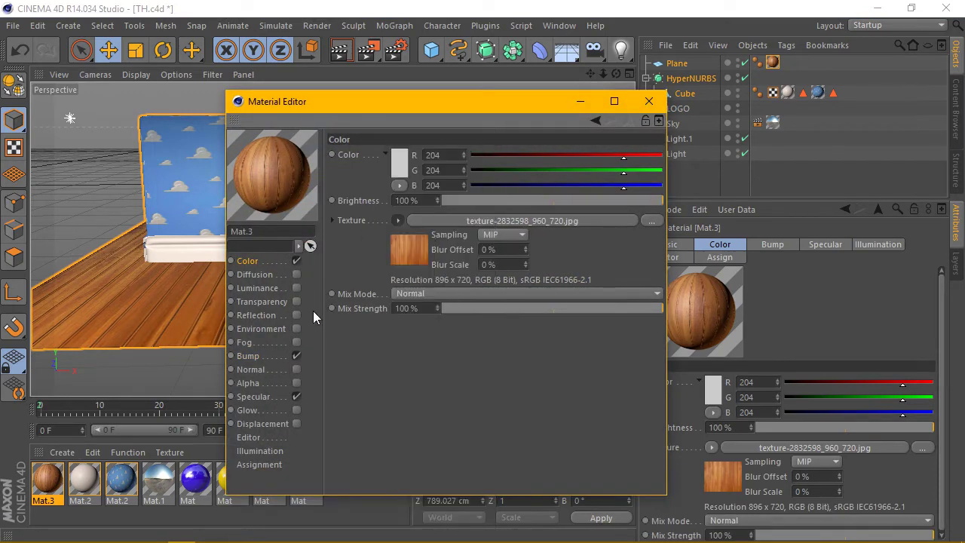
click(396, 219)
click(424, 215)
click(254, 356)
click(388, 189)
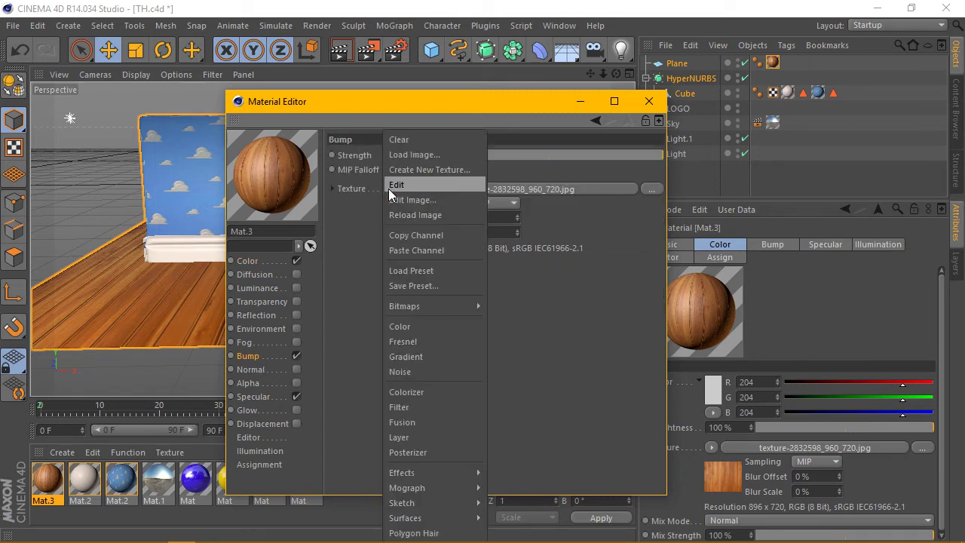
click(419, 251)
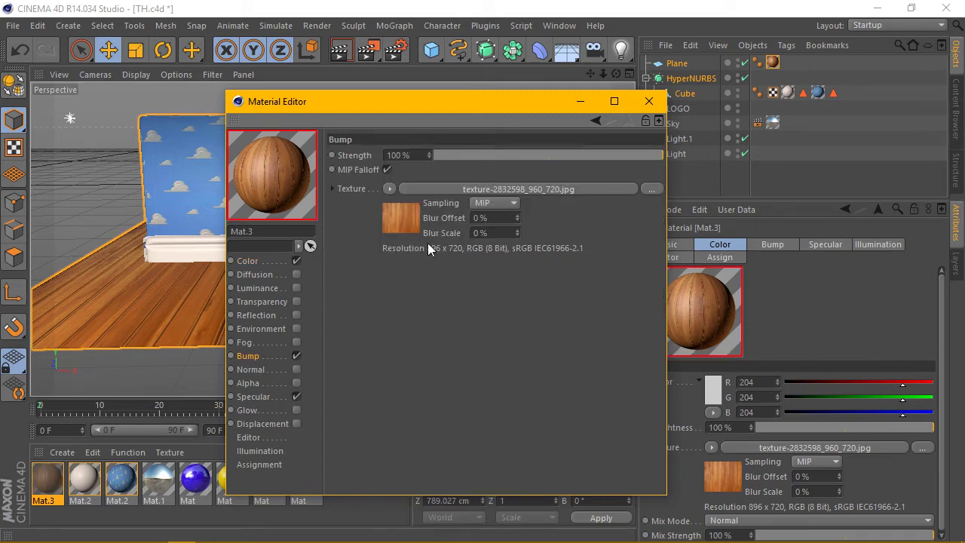
click(649, 104)
drag(603, 73, 620, 79)
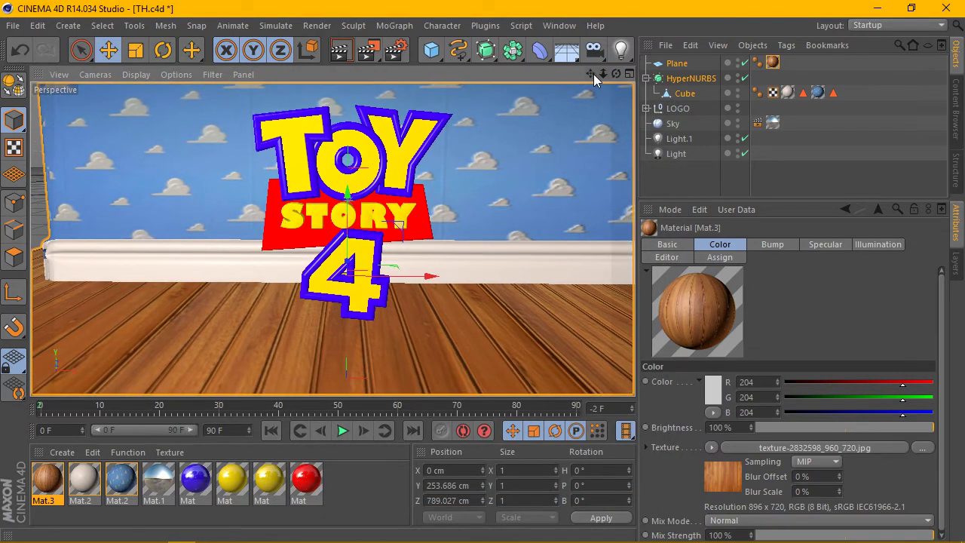
Step: Narrow the viewport by moving the panel divider left and frame the view close on the Toy Story 4 logo
drag(591, 73, 596, 79)
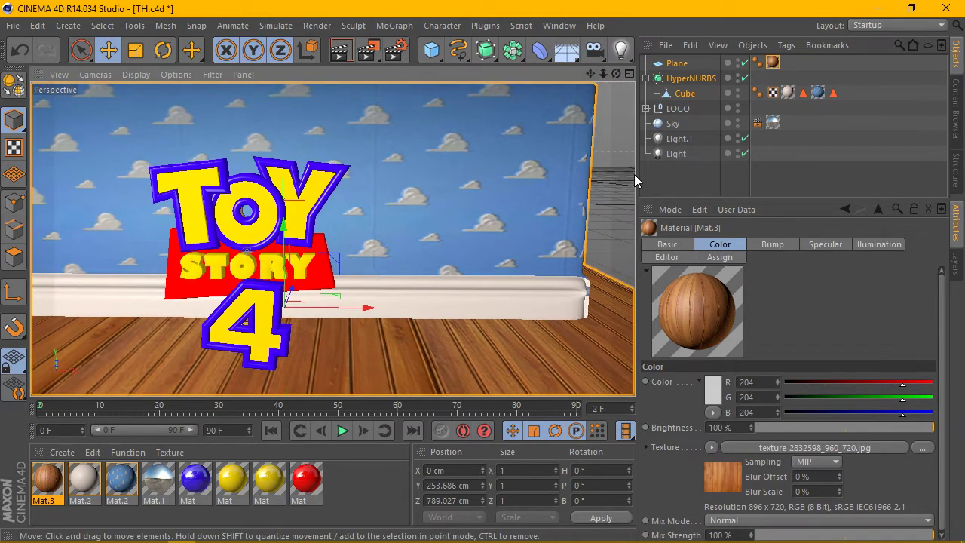
drag(635, 180, 585, 181)
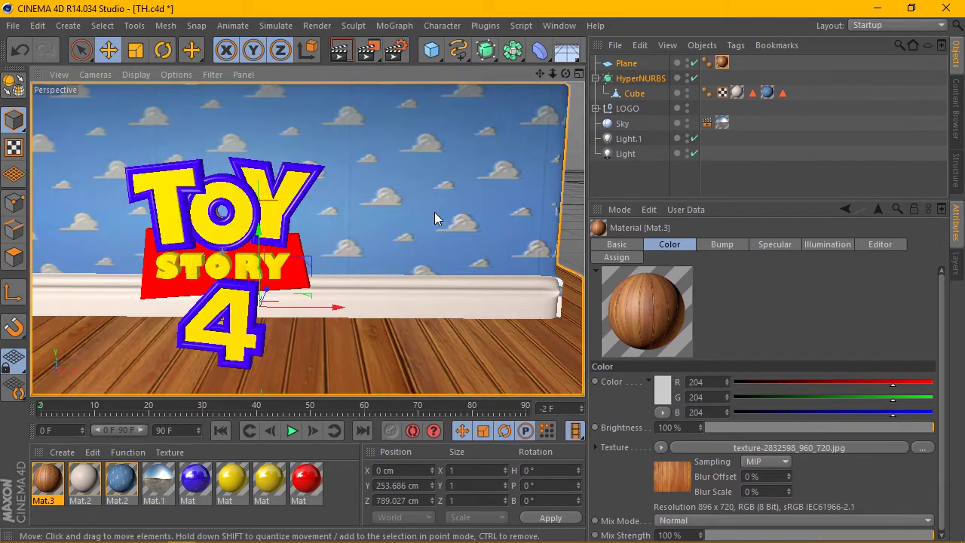
mouse_move(542, 73)
mouse_down()
mouse_move(565, 77)
mouse_move(538, 70)
mouse_move(566, 67)
mouse_up()
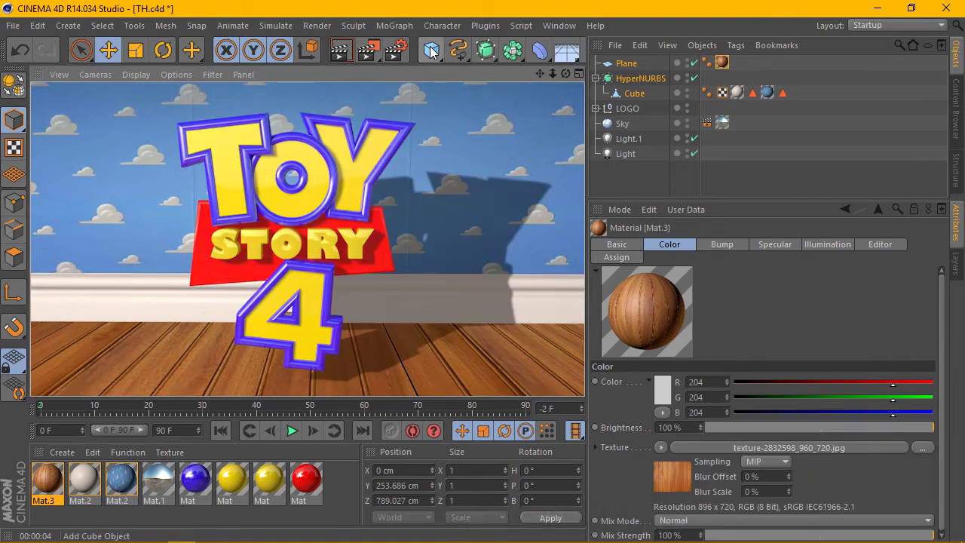
scroll(364, 132, down, 3)
scroll(358, 150, down, 2)
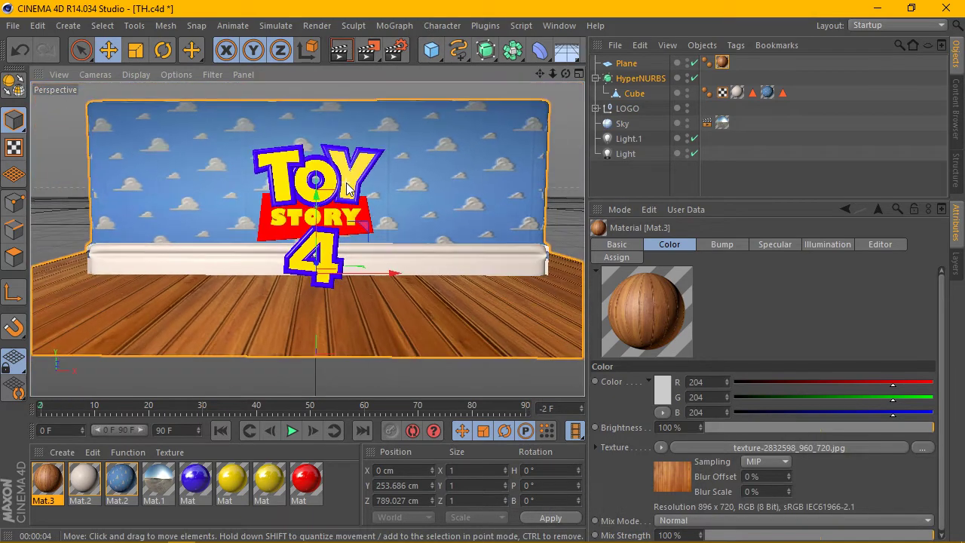
scroll(348, 188, up, 2)
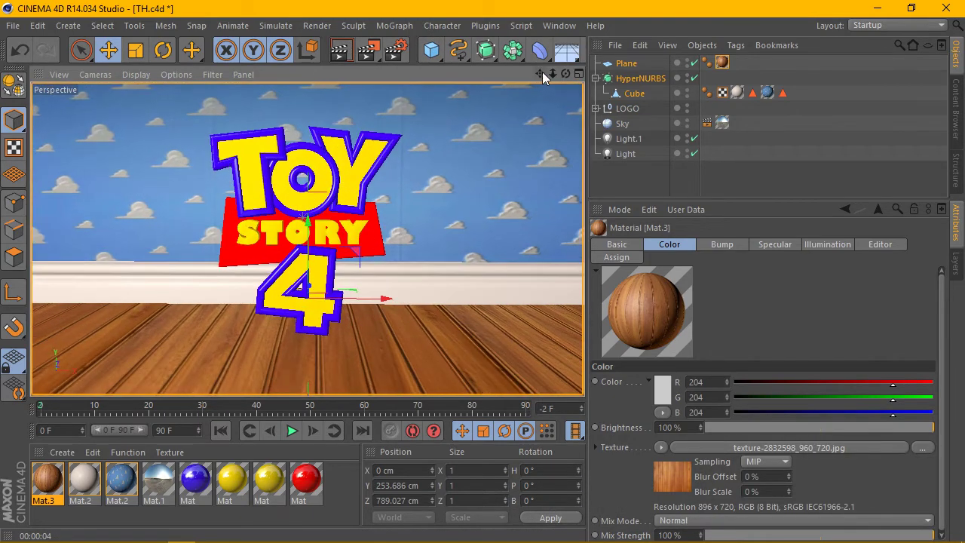
mouse_move(542, 73)
mouse_down()
mouse_move(539, 94)
mouse_move(573, 73)
mouse_up()
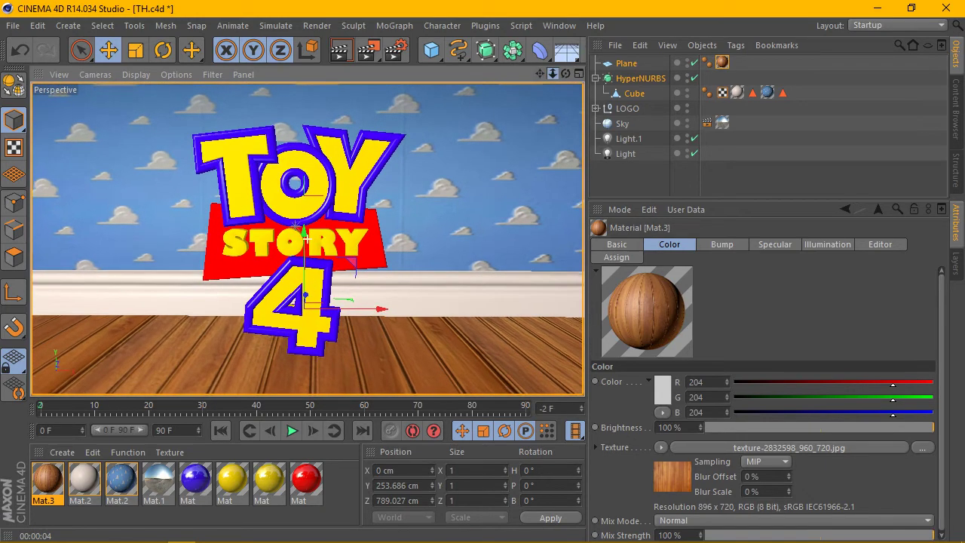
Step: Set anti-aliasing Max Level to 8x8 and Min Level to 2x2, then test-render the view
click(396, 51)
click(76, 104)
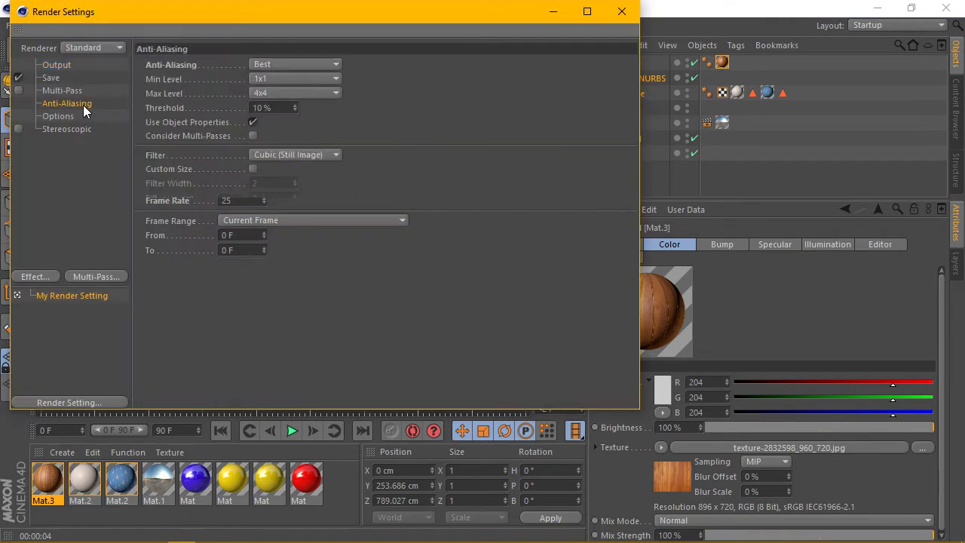
click(285, 91)
click(288, 153)
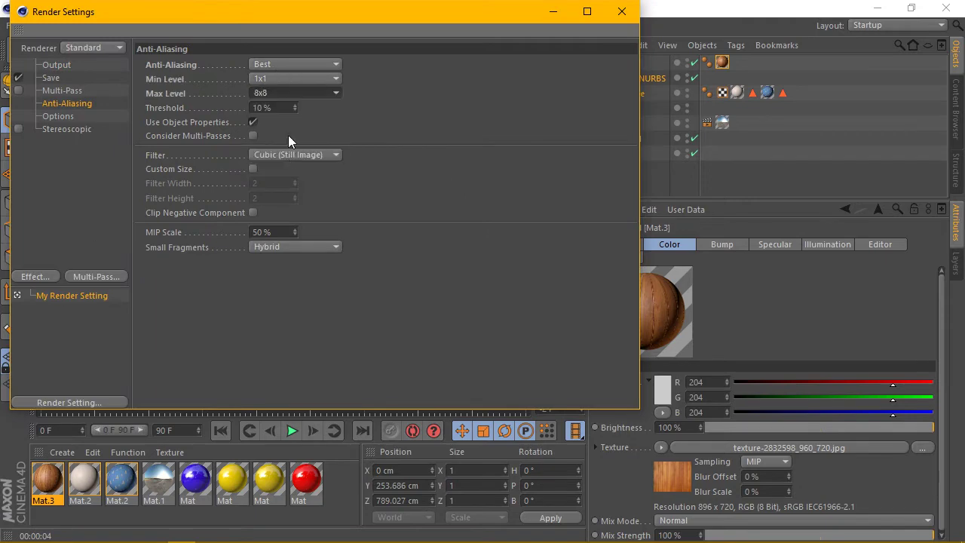
click(290, 76)
click(288, 106)
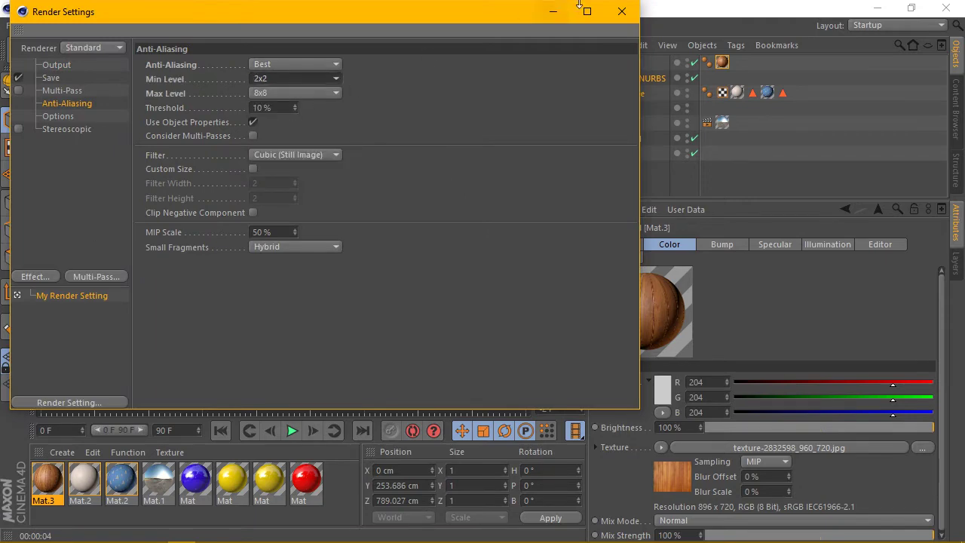
click(621, 10)
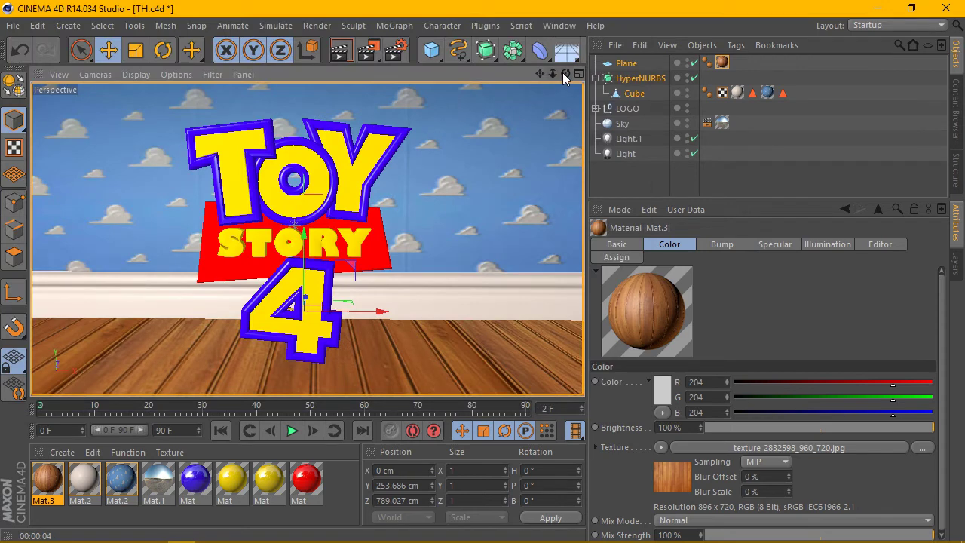
drag(565, 74, 567, 81)
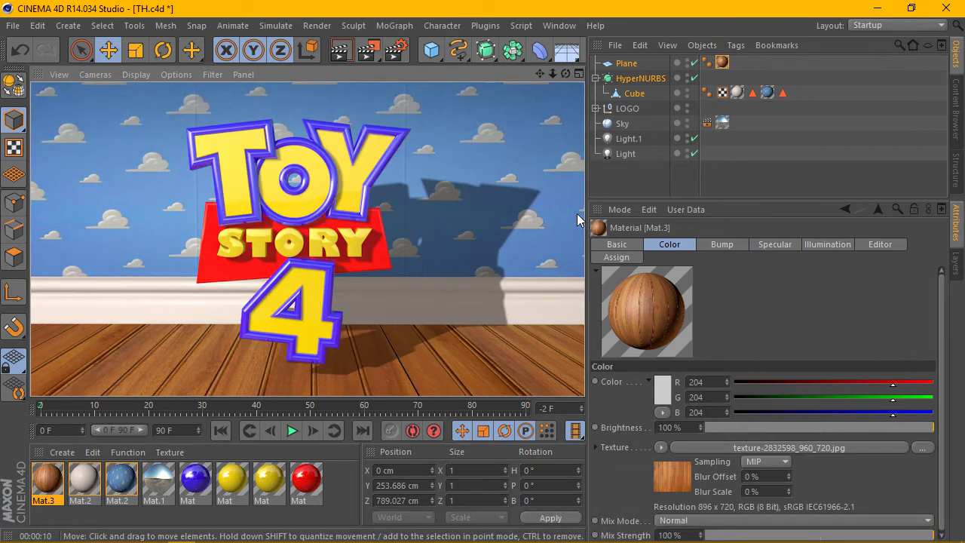
drag(539, 73, 540, 76)
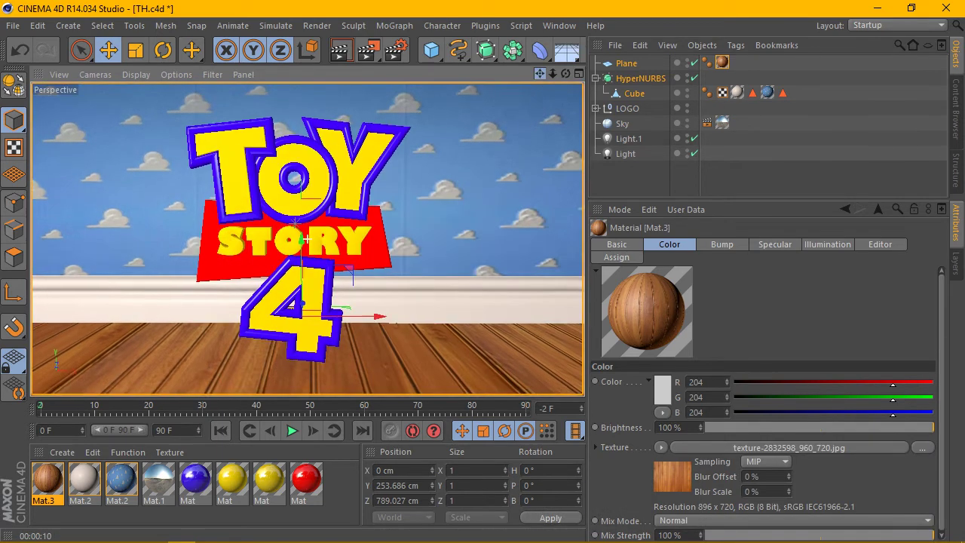
Step: Set the render Save format to PNG, saving to a 3D folder on the Desktop
click(396, 49)
click(51, 77)
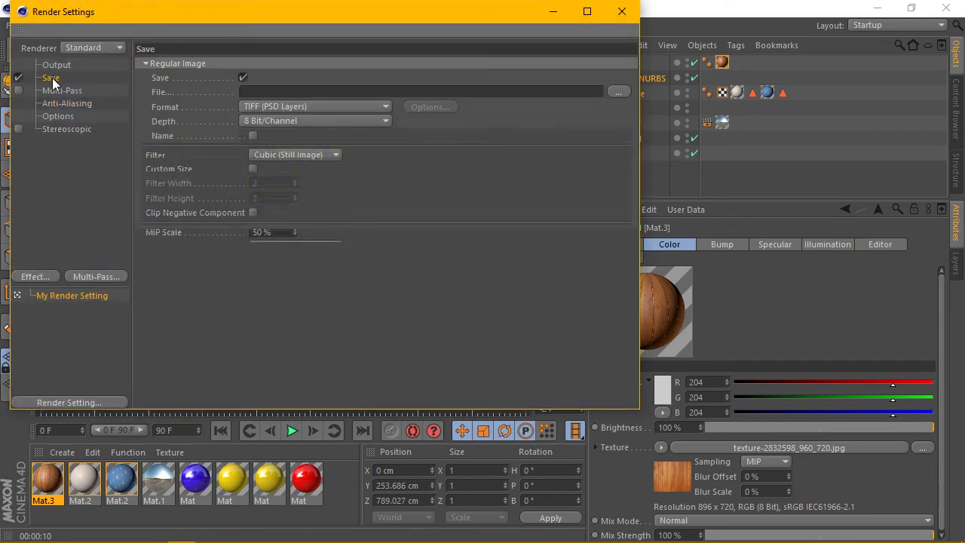
click(318, 109)
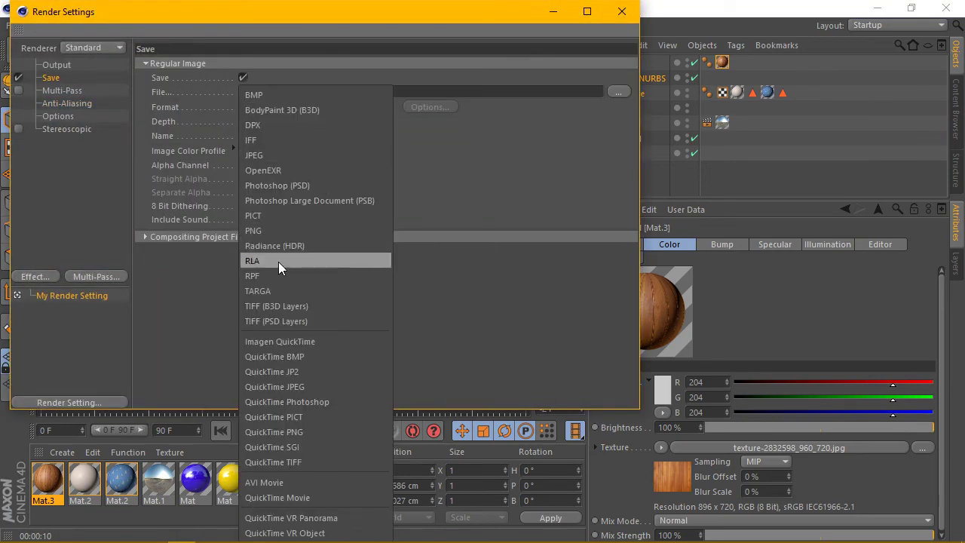
click(272, 231)
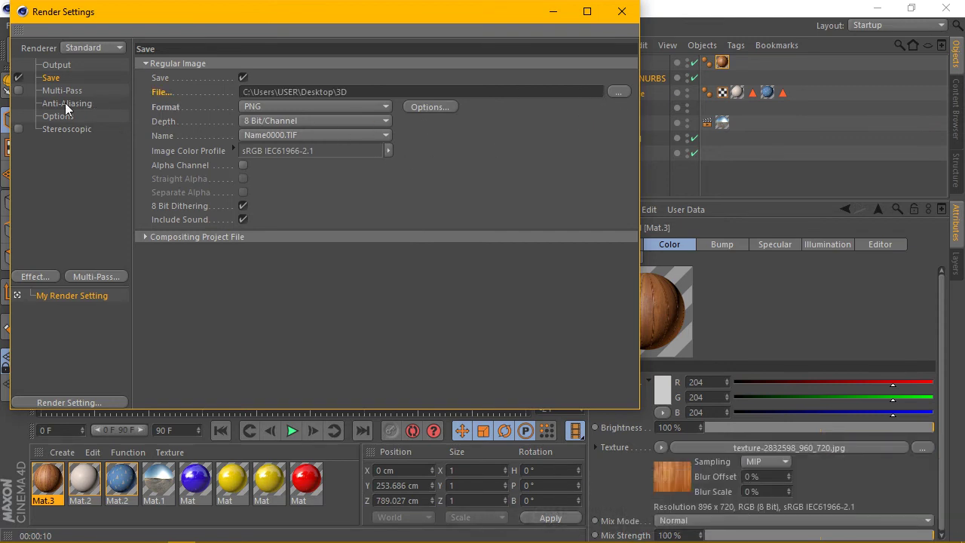
click(624, 13)
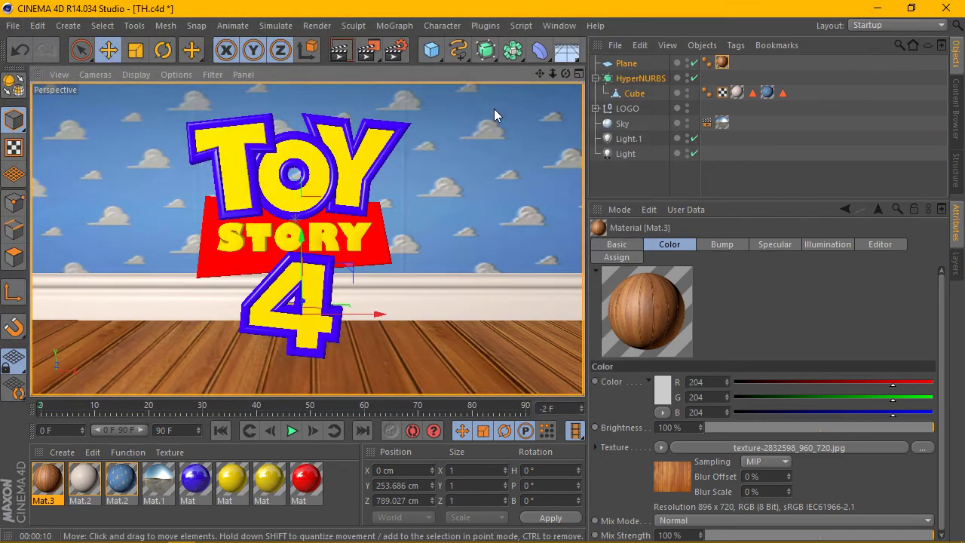